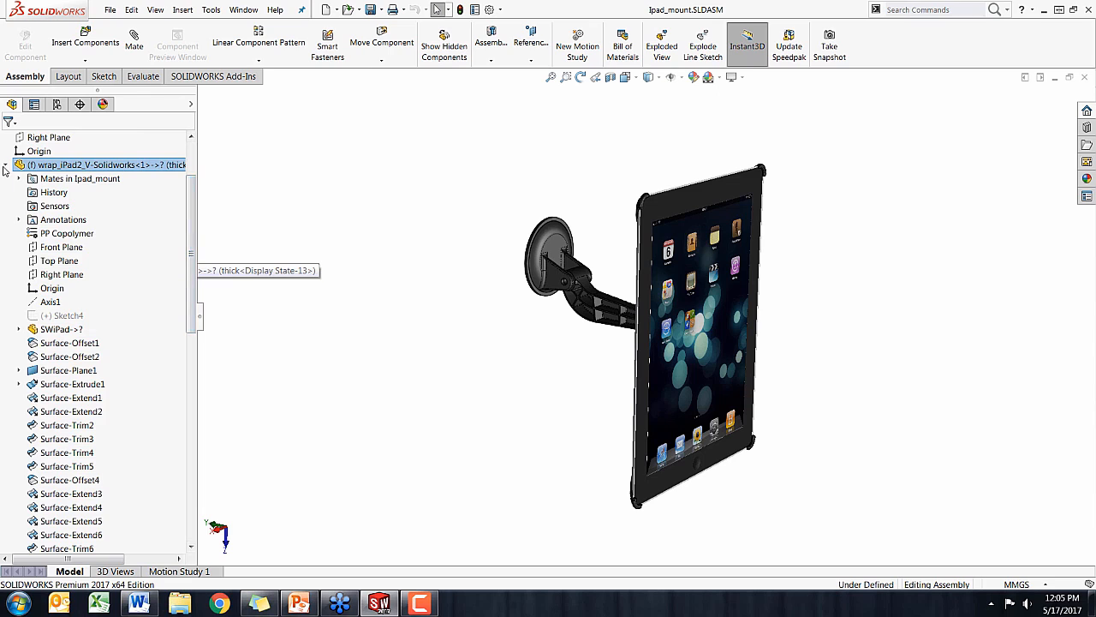
Load the SOLIDWORKS Simulation add-in, show its study commands, and widen the assembly's feature tree
{"action": "left_click", "coordinate": [6, 164]}
{"action": "left_click", "coordinate": [214, 76]}
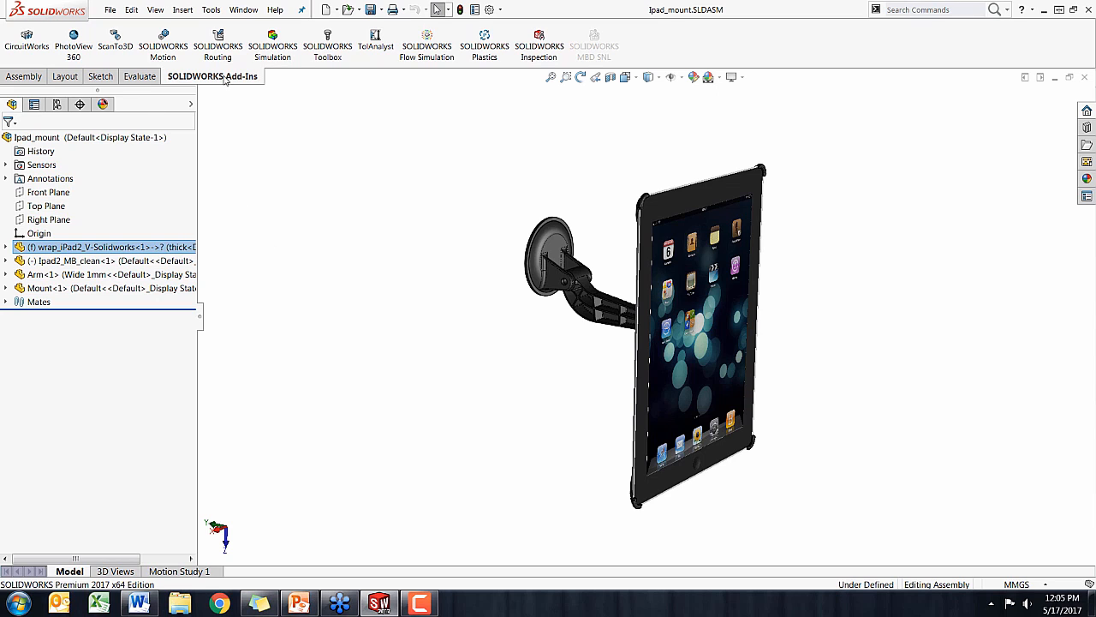
{"action": "left_click", "coordinate": [272, 52]}
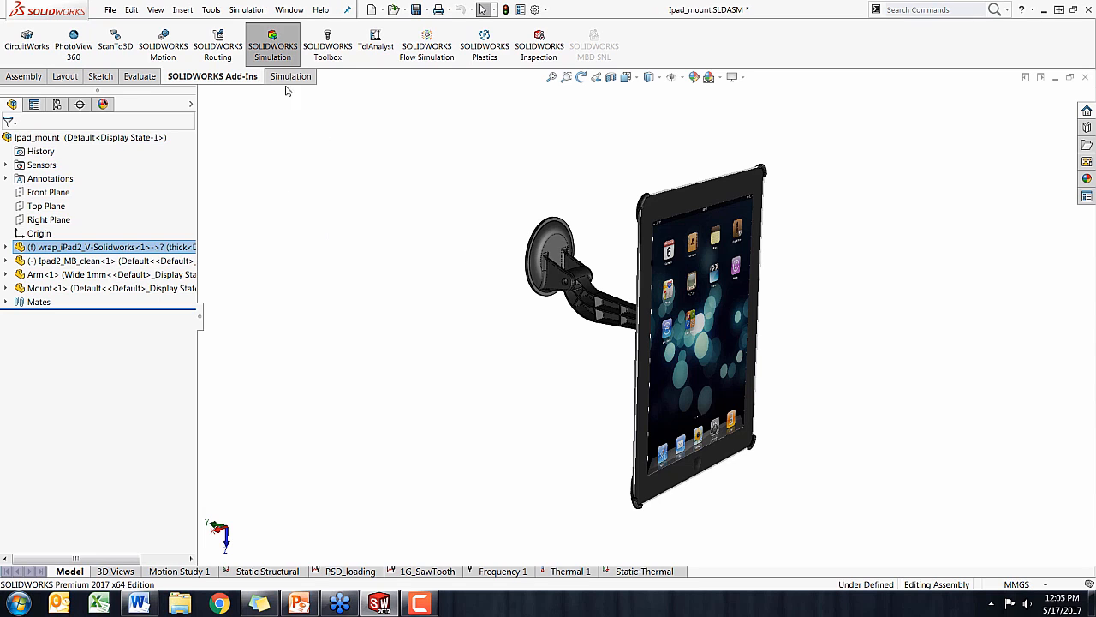
{"action": "left_click", "coordinate": [290, 78]}
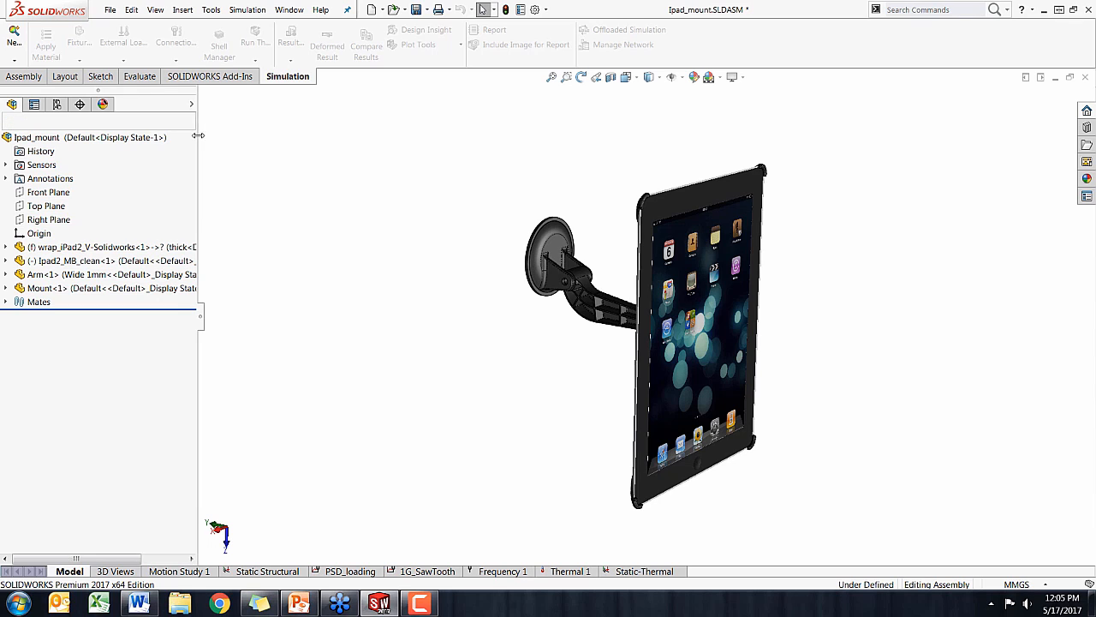
{"action": "left_click_drag", "start_coordinate": [196, 140], "coordinate": [278, 139]}
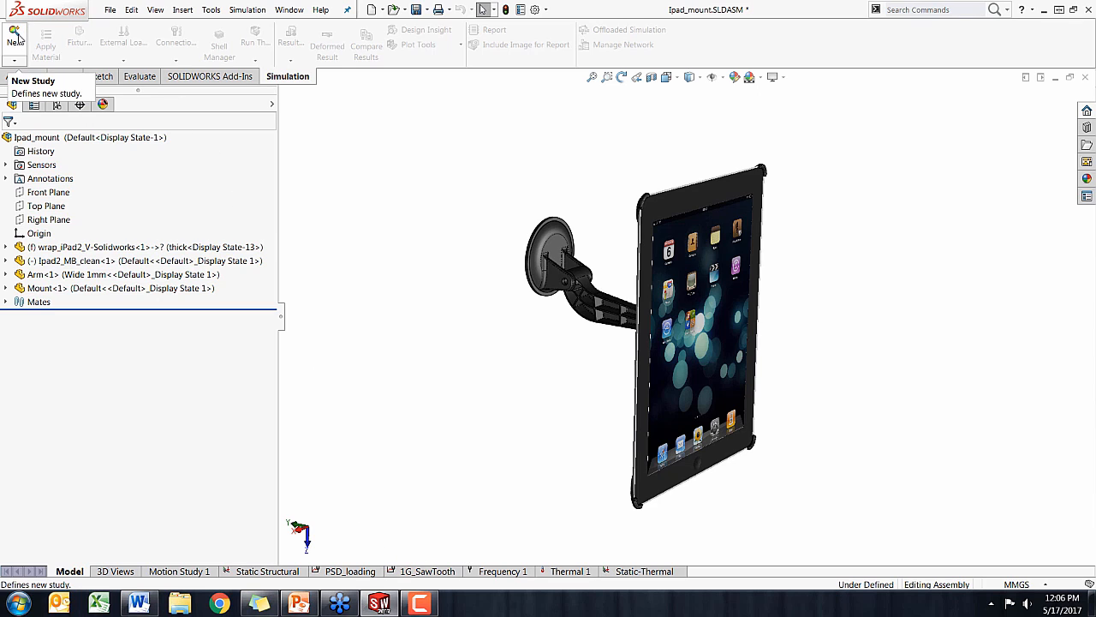
Create a new static study named Structural1
{"action": "left_click", "coordinate": [16, 37]}
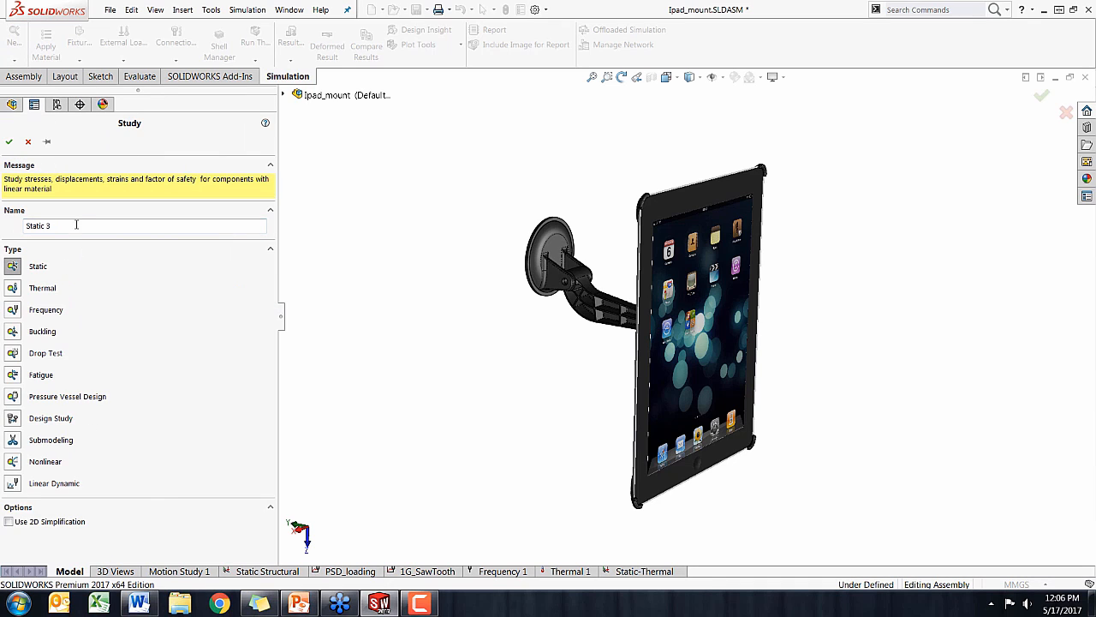
{"action": "left_click_drag", "start_coordinate": [65, 225], "coordinate": [2, 227]}
{"action": "type", "text": "Structural1"}
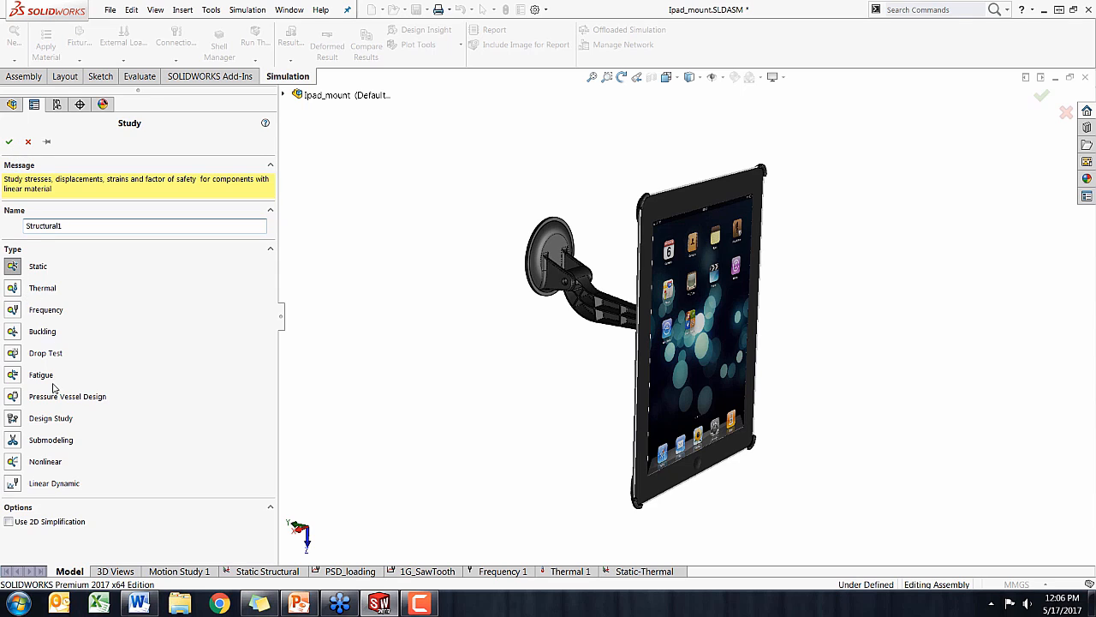
{"action": "left_click", "coordinate": [8, 141]}
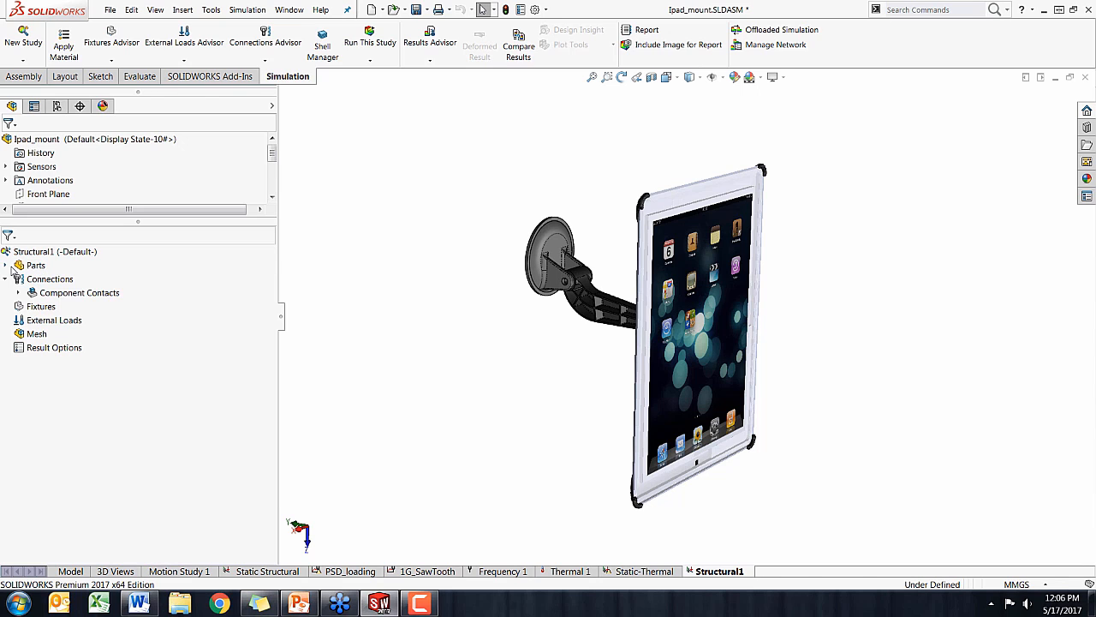
{"action": "right_click", "coordinate": [429, 308]}
{"action": "left_click", "coordinate": [471, 357]}
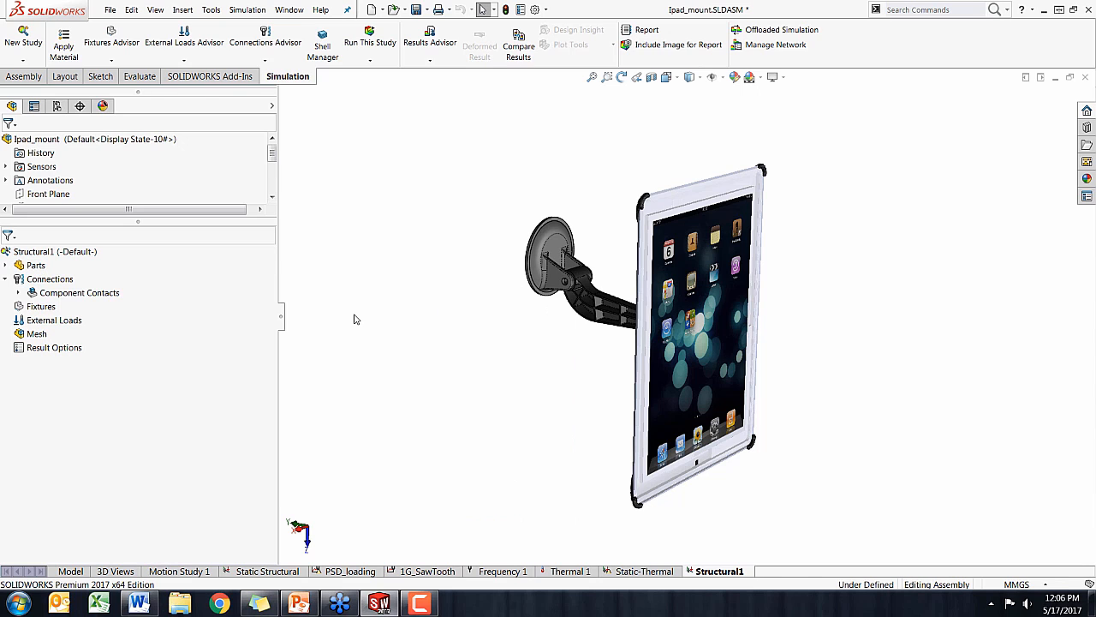
{"action": "left_click_drag", "start_coordinate": [355, 318], "coordinate": [364, 317]}
{"action": "key", "text": "Escape"}
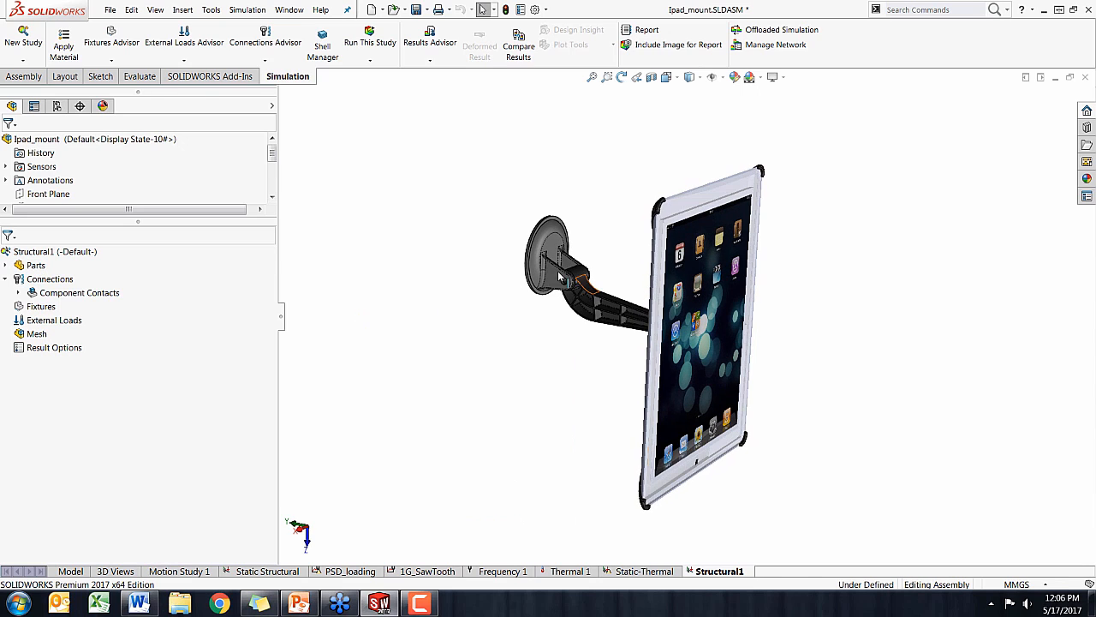
Assign the PP Copolymer plastic from the SOLIDWORKS Materials library to the Arm-1 part in the study
{"action": "left_click", "coordinate": [6, 265]}
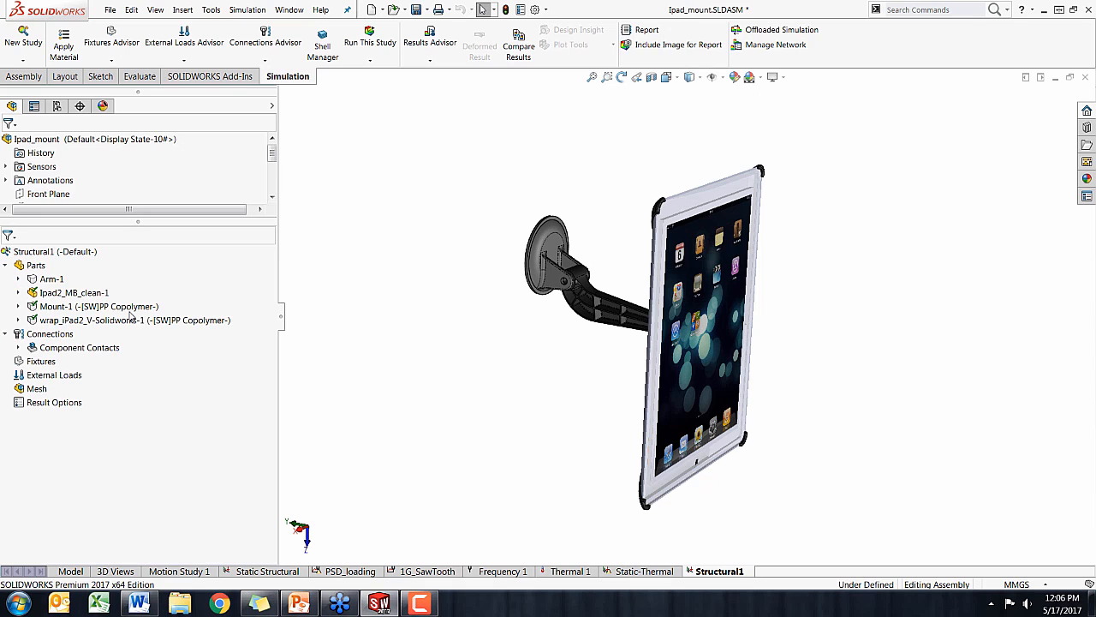
{"action": "right_click", "coordinate": [58, 281]}
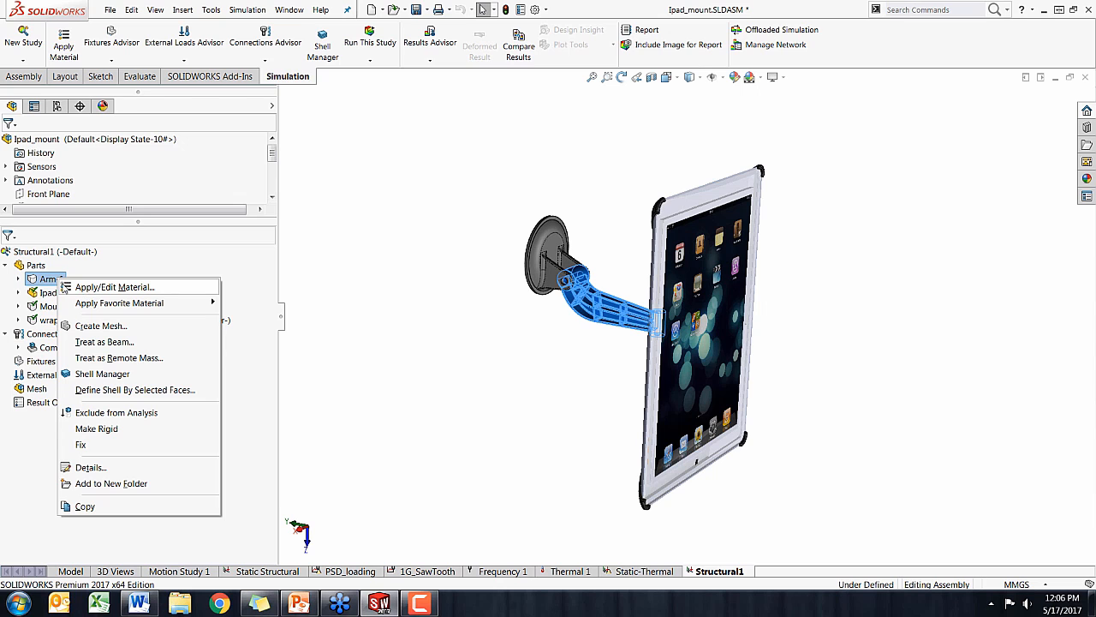
{"action": "left_click", "coordinate": [88, 288]}
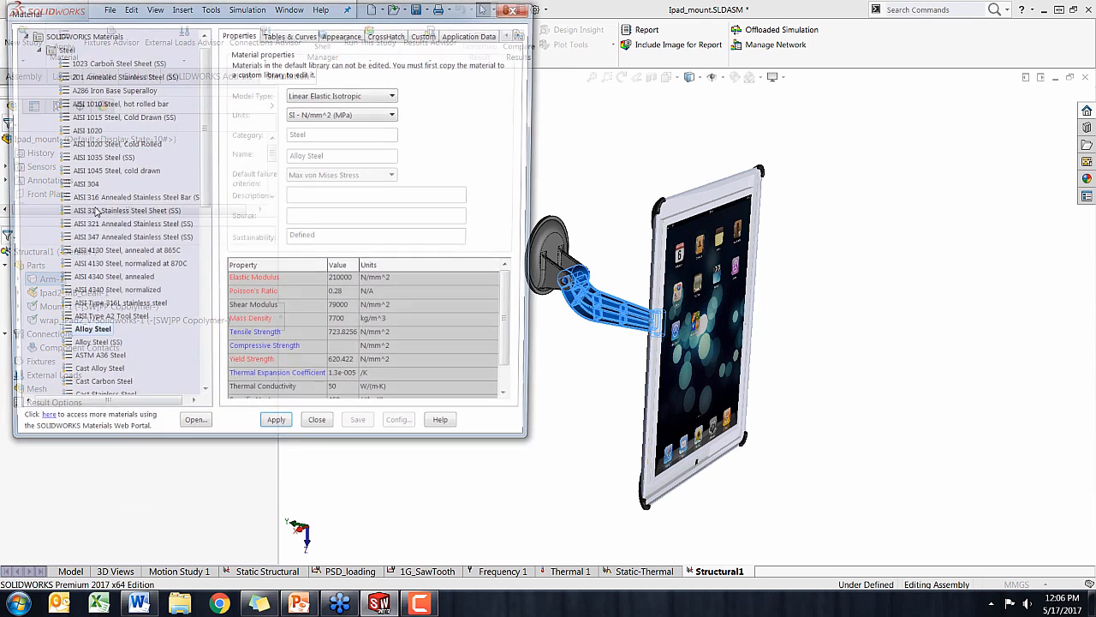
{"action": "left_click", "coordinate": [33, 61]}
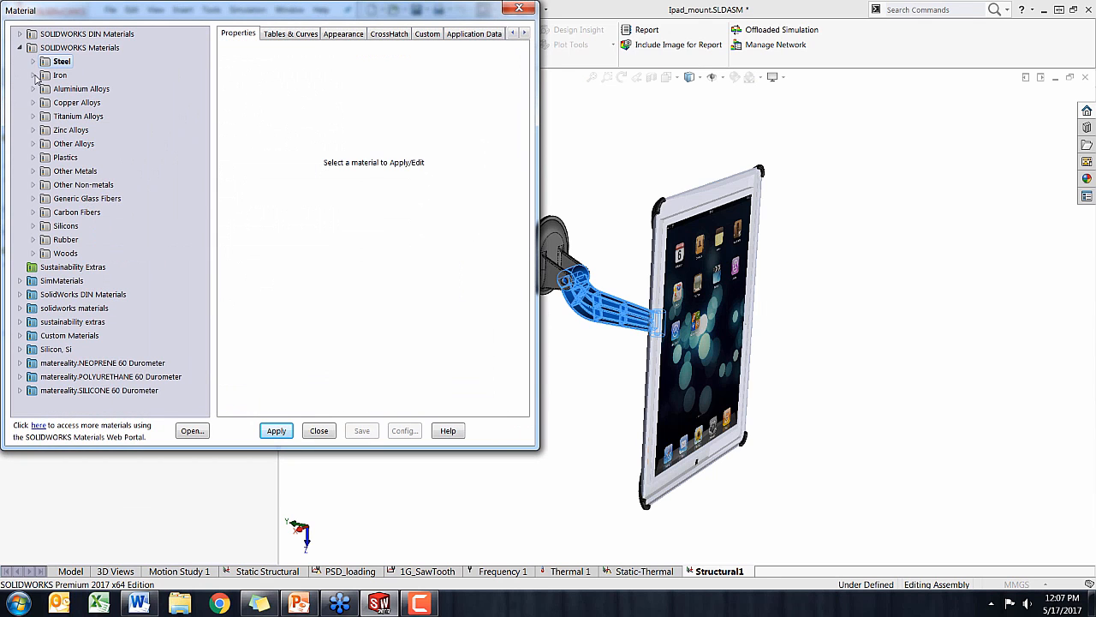
{"action": "left_click", "coordinate": [33, 156]}
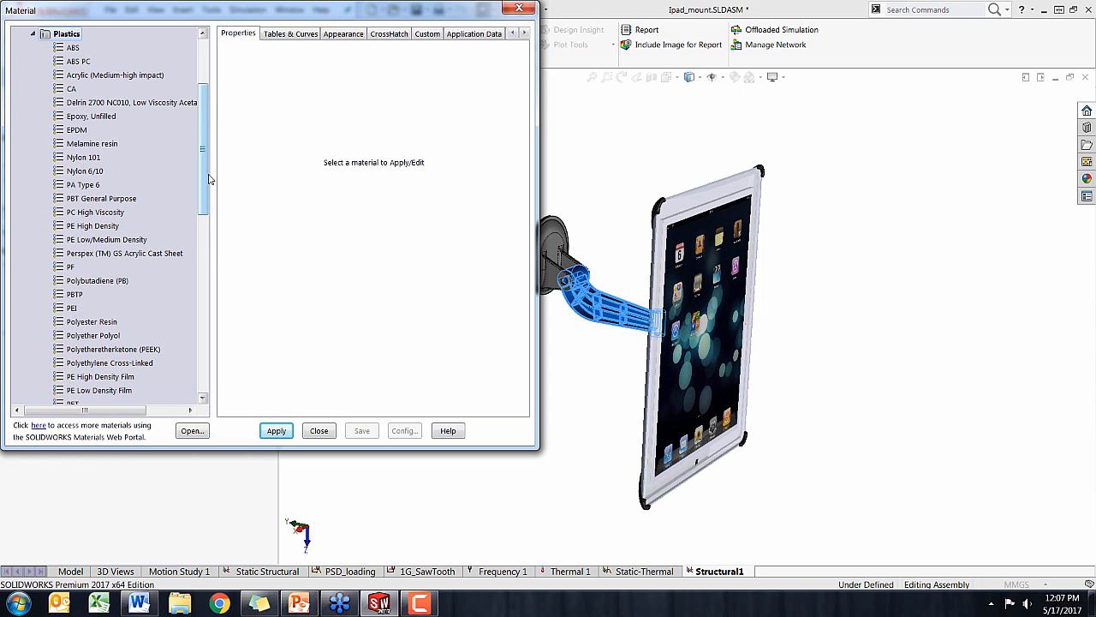
{"action": "scroll", "coordinate": [209, 178], "scroll_direction": "down", "scroll_amount": 6}
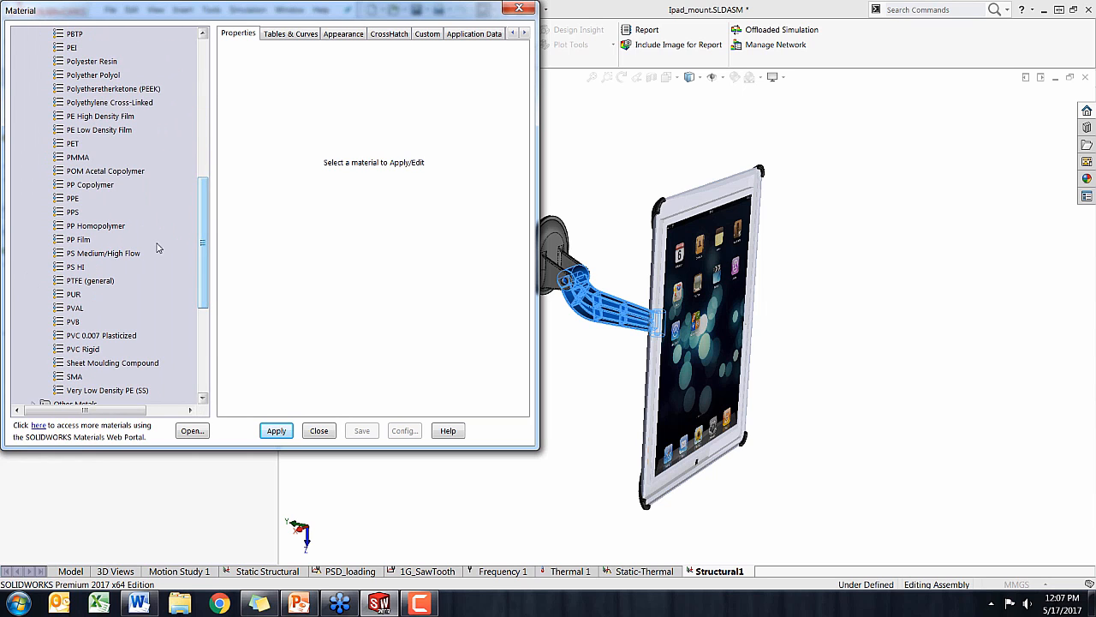
{"action": "left_click_drag", "start_coordinate": [211, 264], "coordinate": [207, 240]}
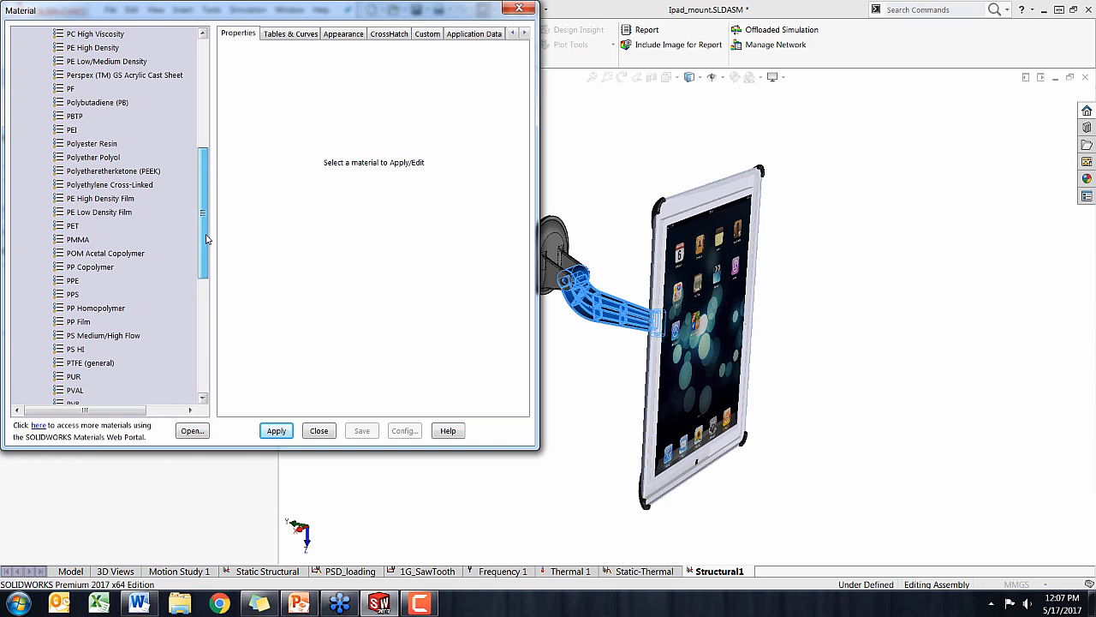
{"action": "left_click", "coordinate": [120, 267]}
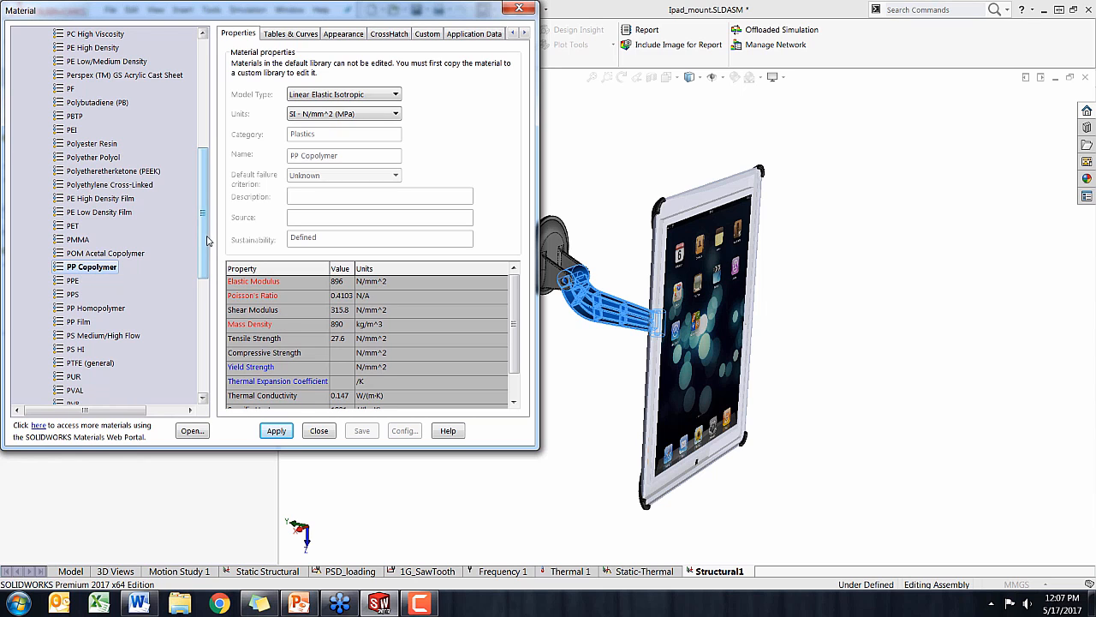
{"action": "left_click_drag", "start_coordinate": [203, 243], "coordinate": [204, 280]}
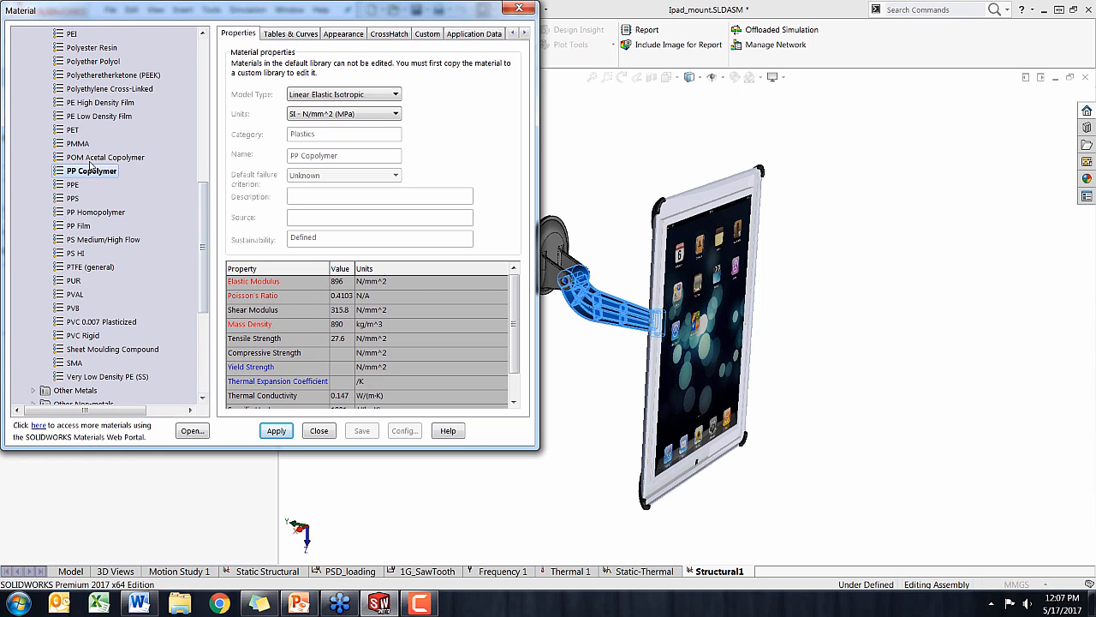
{"action": "left_click", "coordinate": [276, 430]}
{"action": "left_click", "coordinate": [318, 430]}
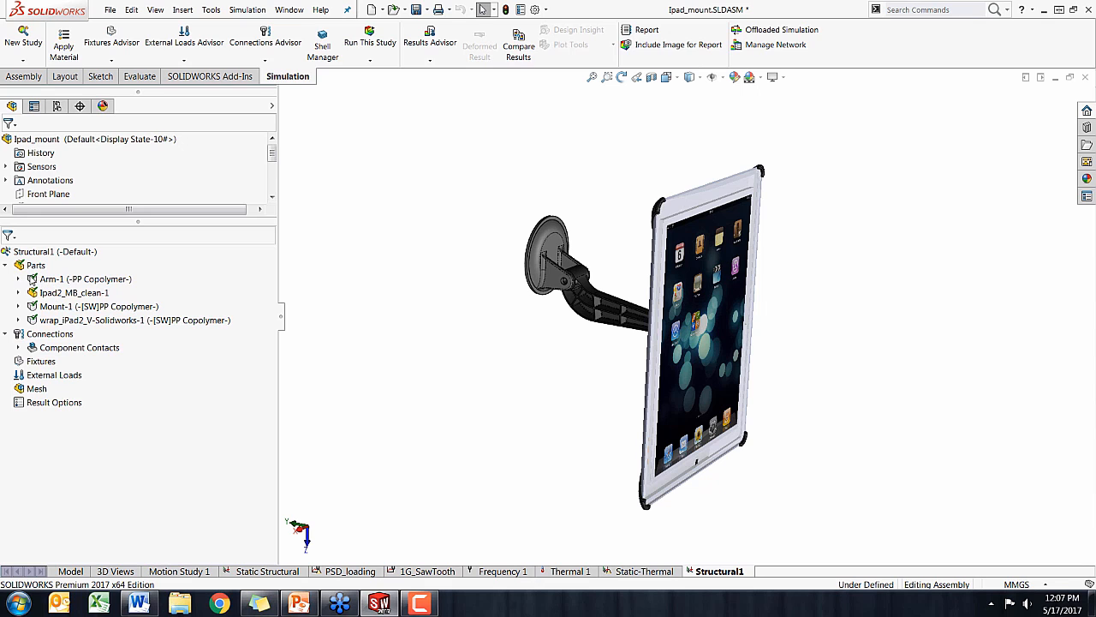
Examine the hinge holes where the arm meets the mount and the iPad holder
{"action": "mouse_move", "coordinate": [422, 374]}
{"action": "middle_mouse_down"}
{"action": "mouse_move", "coordinate": [455, 367]}
{"action": "mouse_move", "coordinate": [428, 369]}
{"action": "middle_mouse_up"}
{"action": "scroll", "coordinate": [603, 308], "scroll_direction": "down", "scroll_amount": 4}
{"action": "middle_click_drag", "start_coordinate": [605, 308], "coordinate": [476, 225]}
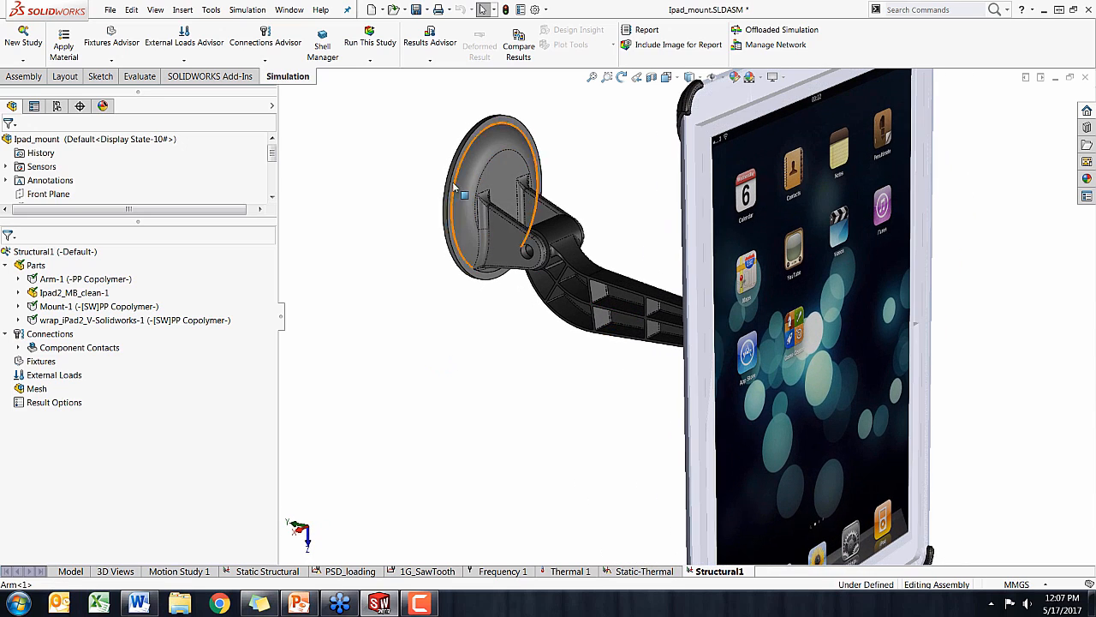
{"action": "middle_click_drag", "start_coordinate": [552, 313], "coordinate": [514, 283]}
{"action": "scroll", "coordinate": [511, 272], "scroll_direction": "down", "scroll_amount": 5}
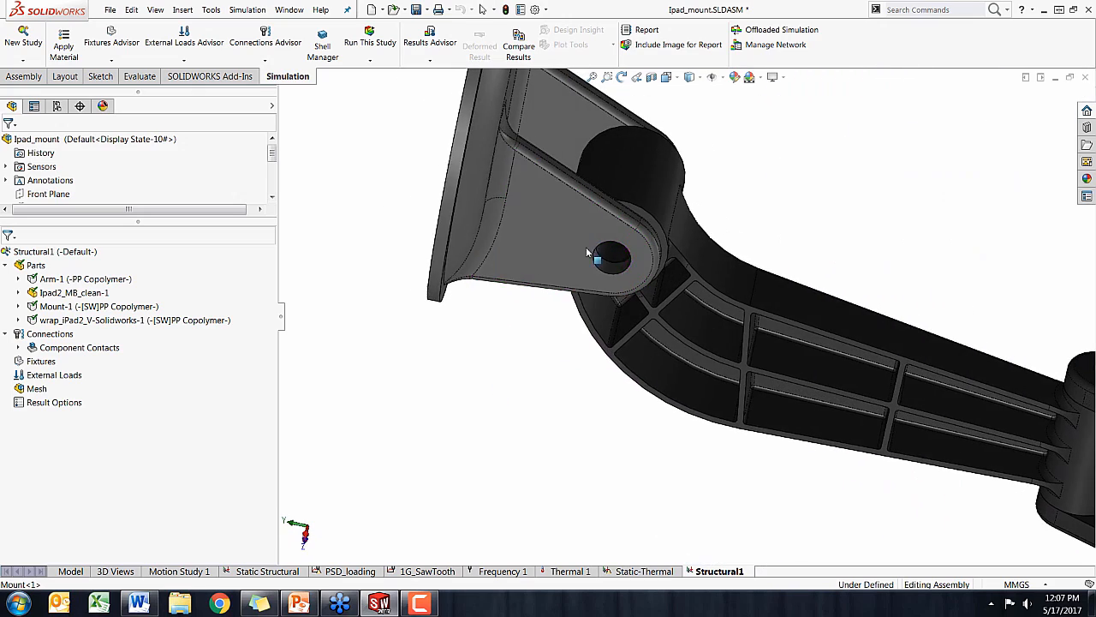
{"action": "scroll", "coordinate": [926, 393], "scroll_direction": "up", "scroll_amount": 4}
{"action": "middle_click_drag", "start_coordinate": [926, 393], "coordinate": [906, 366]}
{"action": "scroll", "coordinate": [915, 349], "scroll_direction": "down", "scroll_amount": 5}
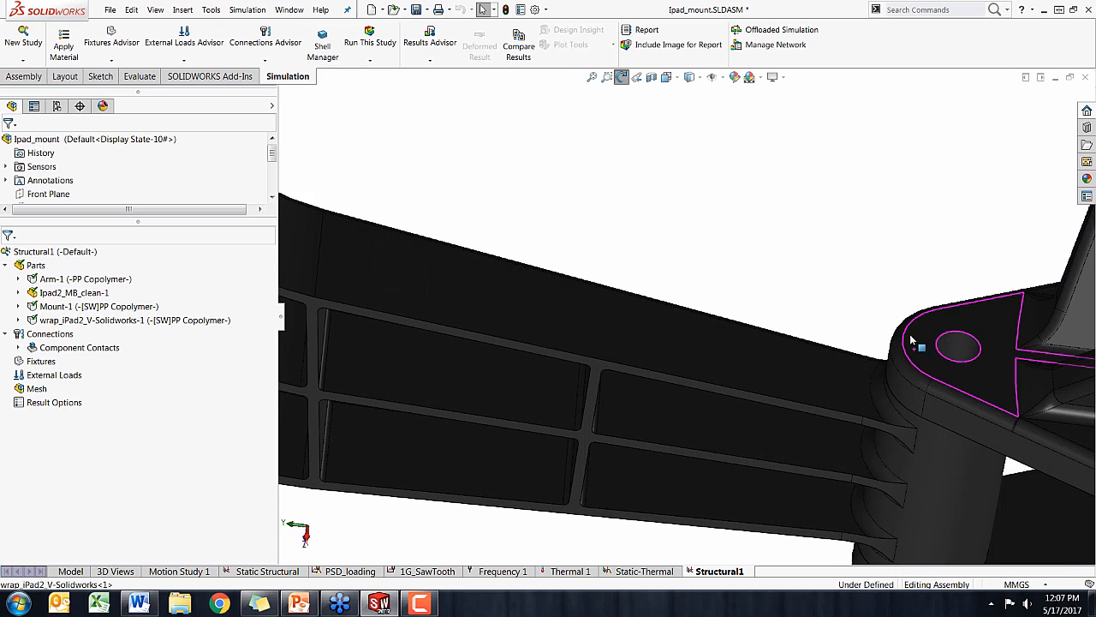
{"action": "scroll", "coordinate": [842, 310], "scroll_direction": "up", "scroll_amount": 6}
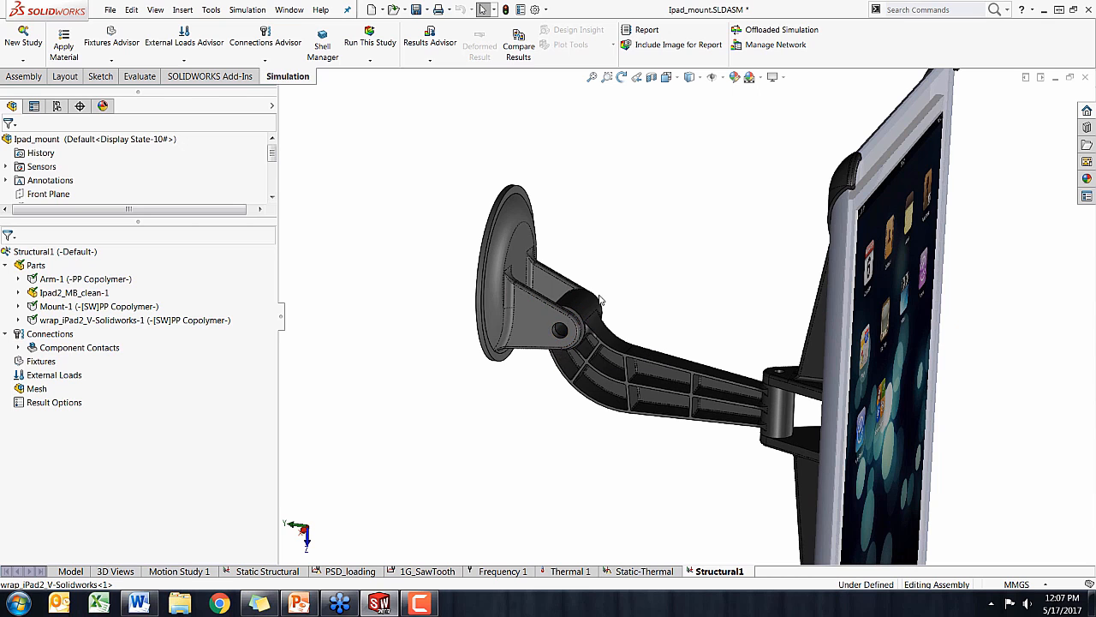
{"action": "scroll", "coordinate": [537, 347], "scroll_direction": "down", "scroll_amount": 3}
{"action": "middle_click", "coordinate": [557, 351]}
{"action": "scroll", "coordinate": [556, 346], "scroll_direction": "up", "scroll_amount": 4}
{"action": "middle_click", "coordinate": [556, 344]}
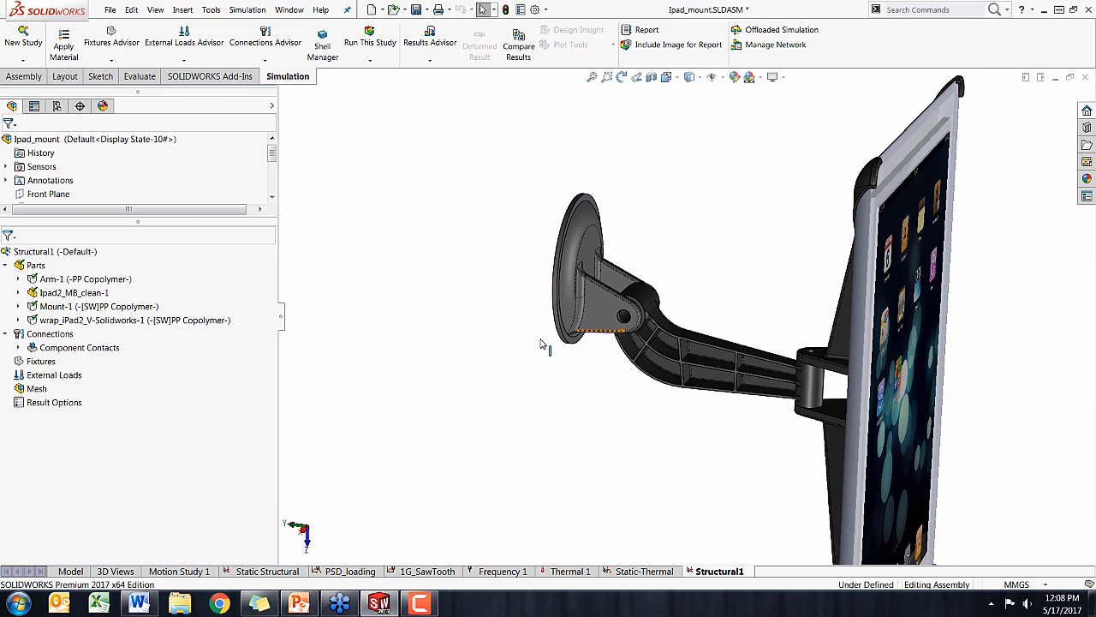
Add a pin connector between the mount's hole face and the arm's hole face, with the key (no rotation) option enabled
{"action": "right_click", "coordinate": [50, 336]}
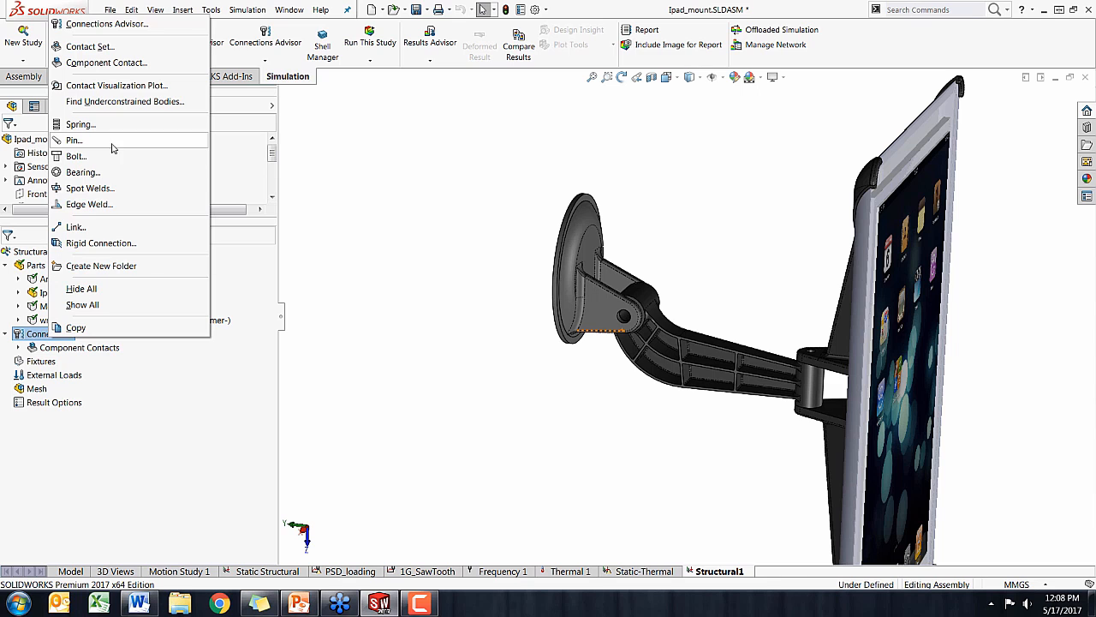
{"action": "left_click", "coordinate": [75, 140]}
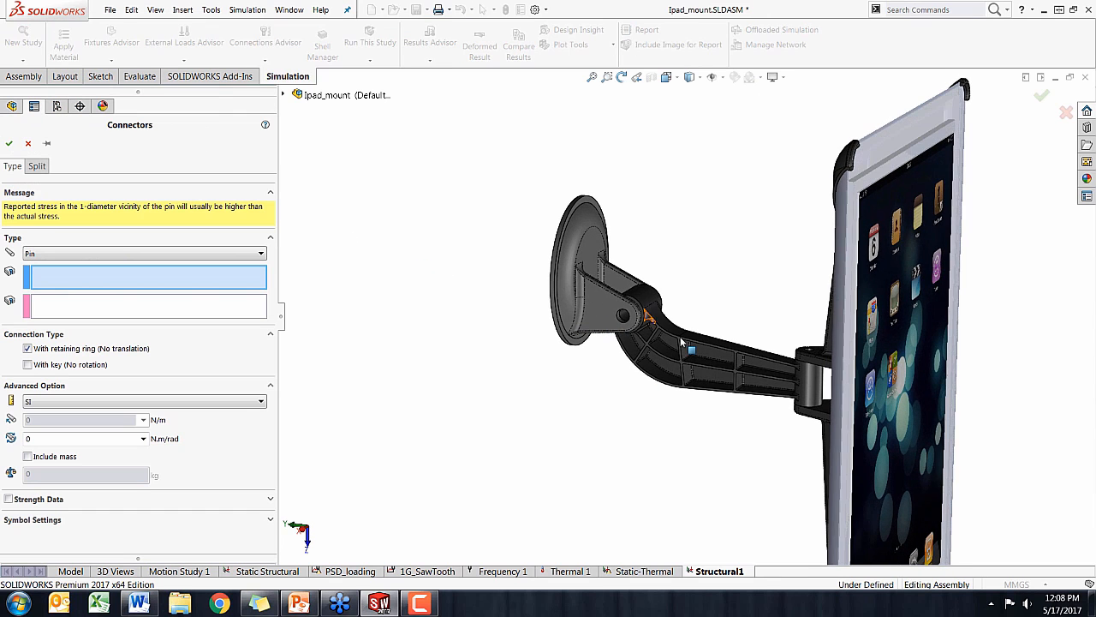
{"action": "scroll", "coordinate": [678, 343], "scroll_direction": "down", "scroll_amount": 3}
{"action": "scroll", "coordinate": [608, 325], "scroll_direction": "down", "scroll_amount": 5}
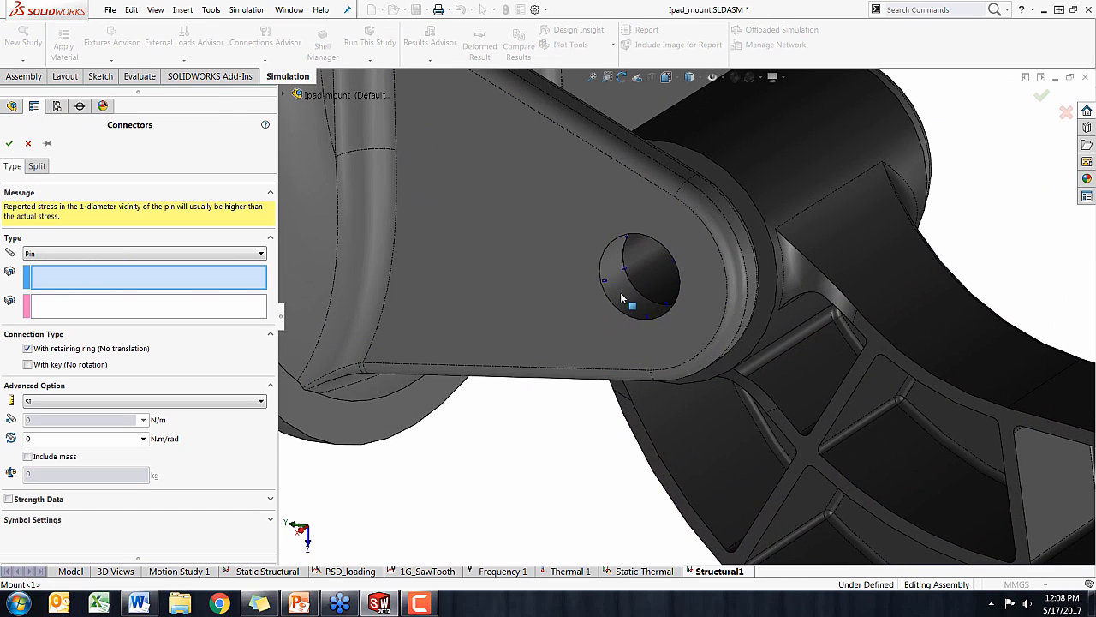
{"action": "left_click", "coordinate": [623, 297]}
{"action": "left_click", "coordinate": [245, 306]}
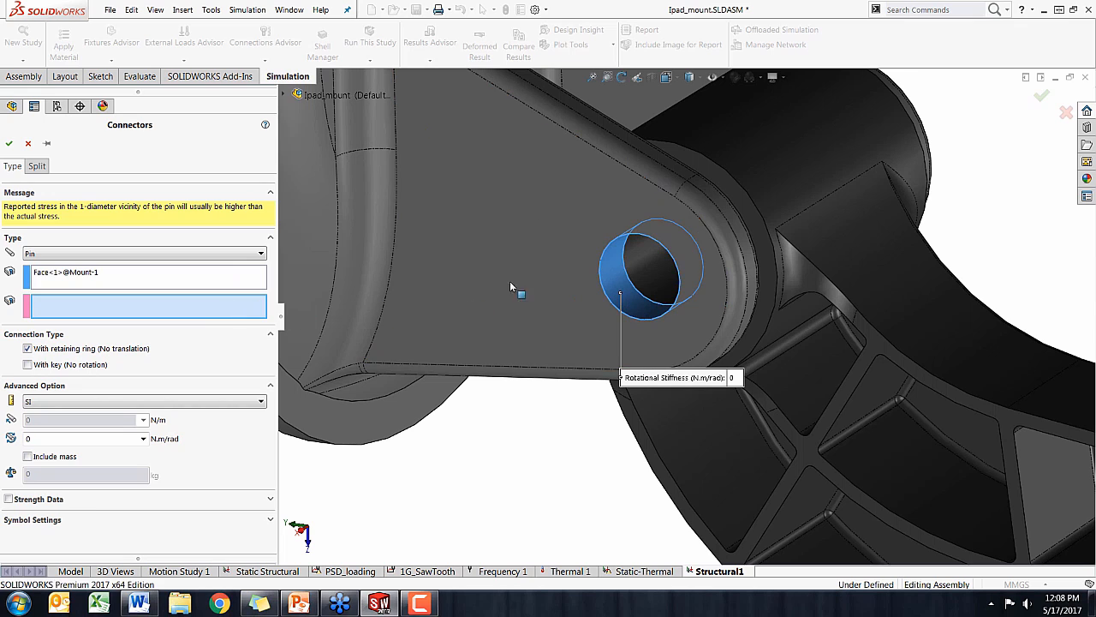
{"action": "left_click", "coordinate": [658, 272]}
{"action": "left_click", "coordinate": [38, 365]}
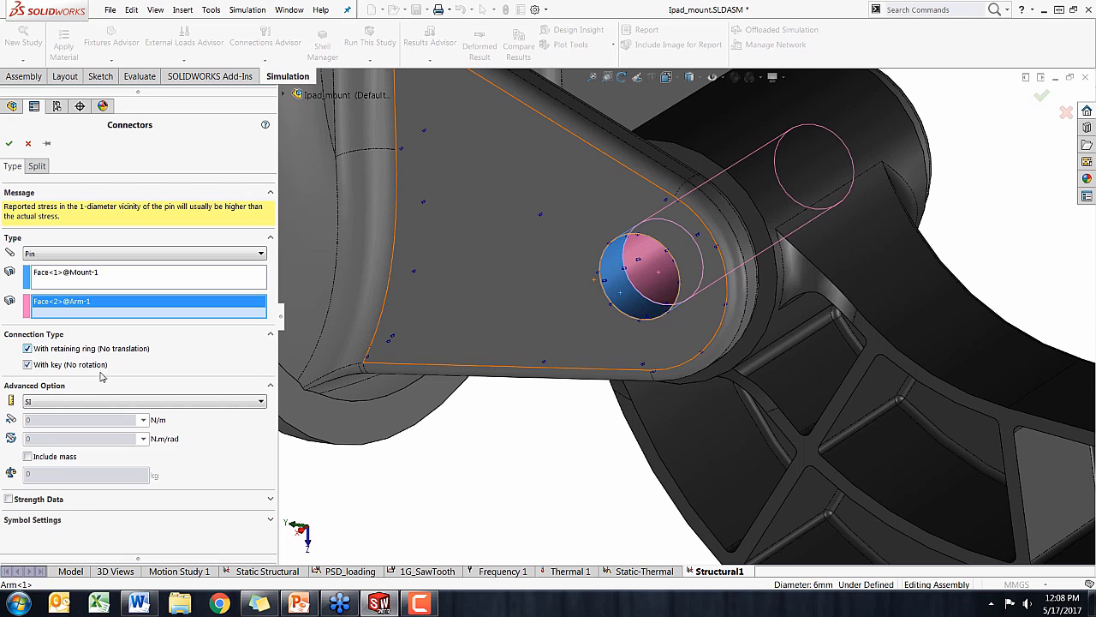
{"action": "middle_click_drag", "start_coordinate": [522, 519], "coordinate": [502, 504]}
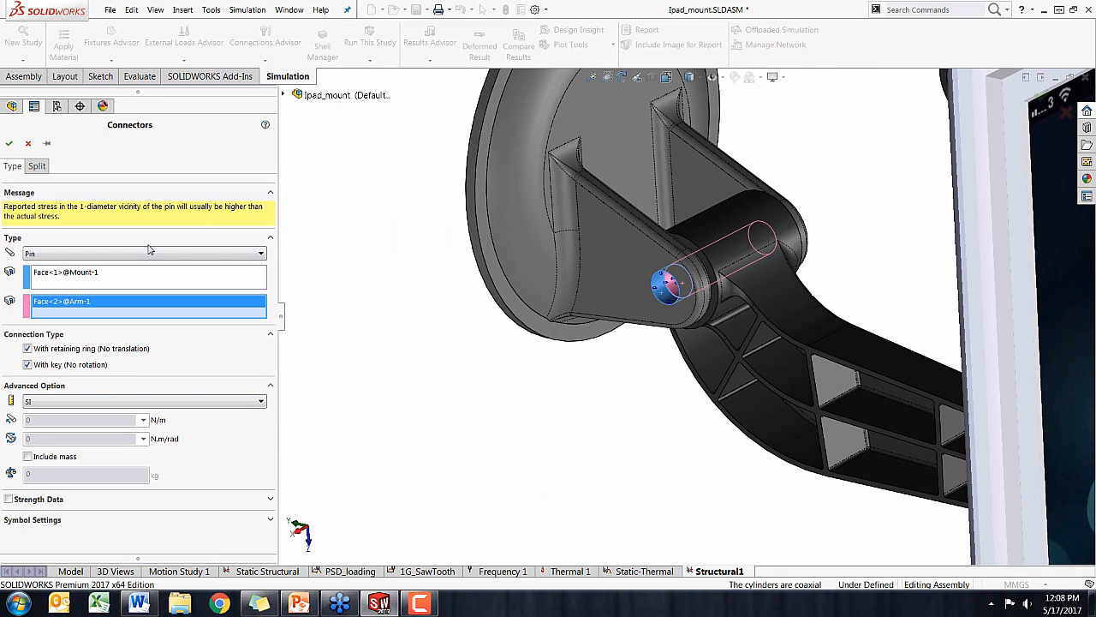
{"action": "left_click", "coordinate": [8, 144]}
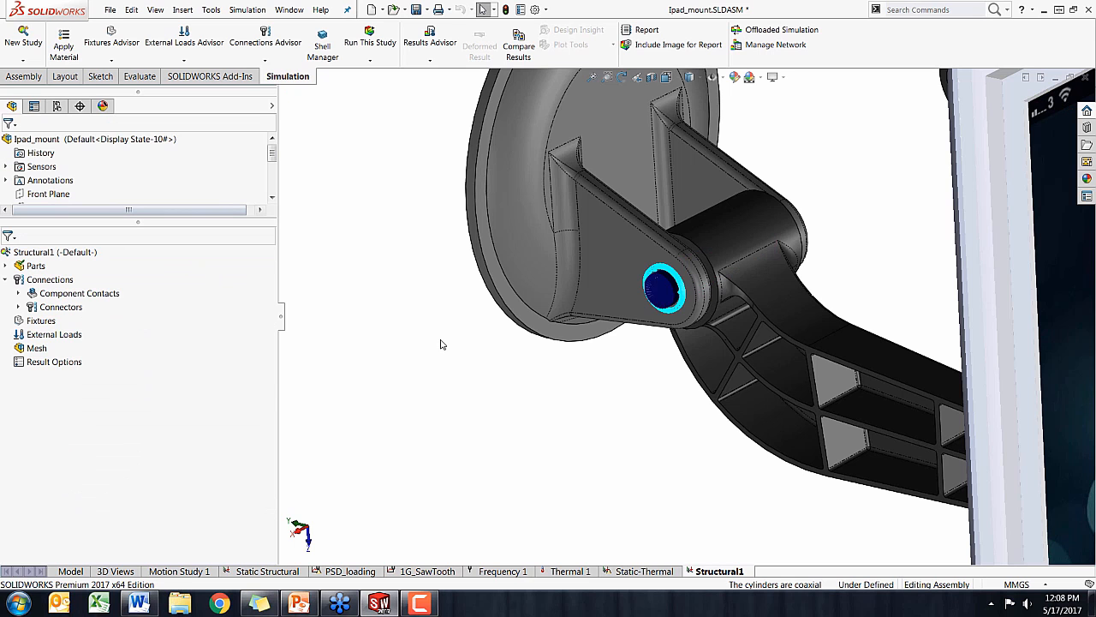
Add a pin connector between the iPad holder's hinge hole face and the arm's hole face, with the key (no rotation) option enabled
{"action": "scroll", "coordinate": [447, 340], "scroll_direction": "up", "scroll_amount": 3}
{"action": "scroll", "coordinate": [453, 342], "scroll_direction": "up", "scroll_amount": 2}
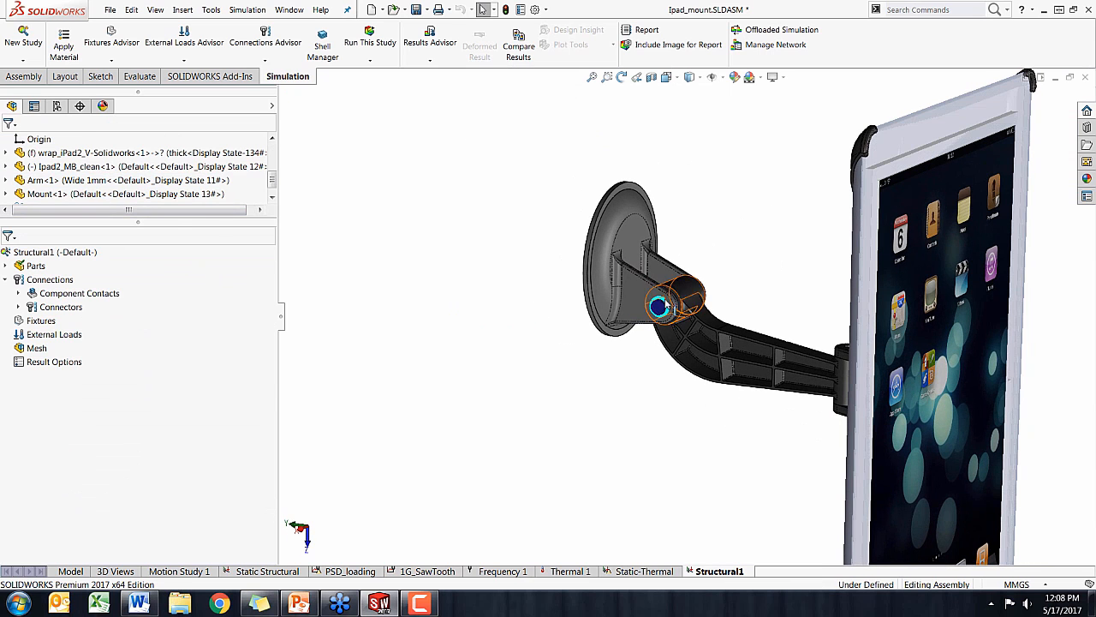
{"action": "middle_click_drag", "start_coordinate": [447, 330], "coordinate": [519, 364]}
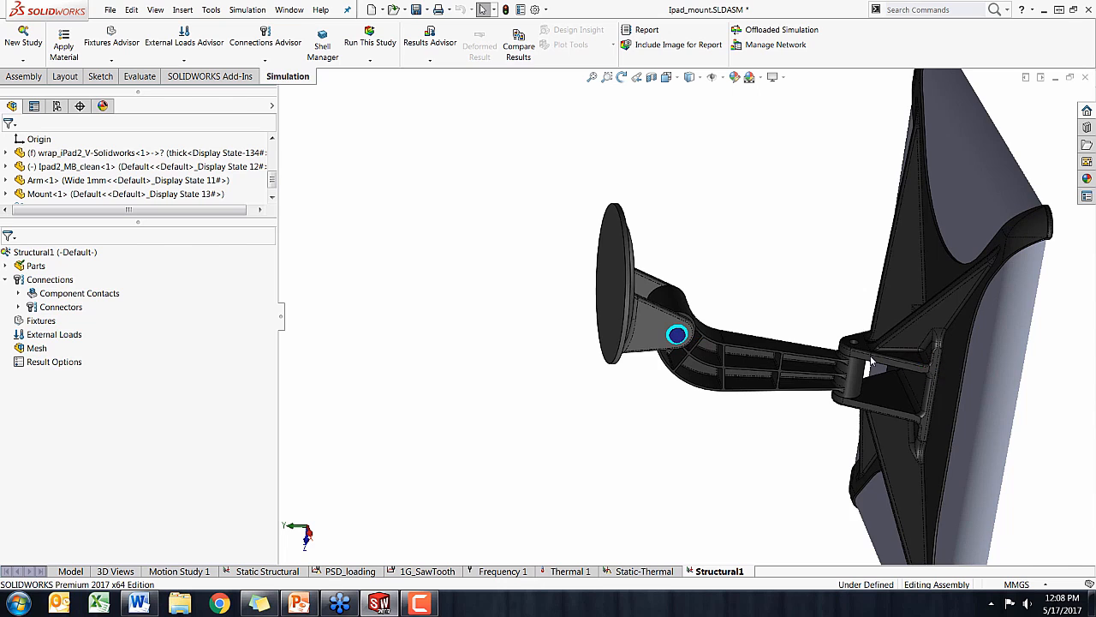
{"action": "scroll", "coordinate": [875, 344], "scroll_direction": "down", "scroll_amount": 5}
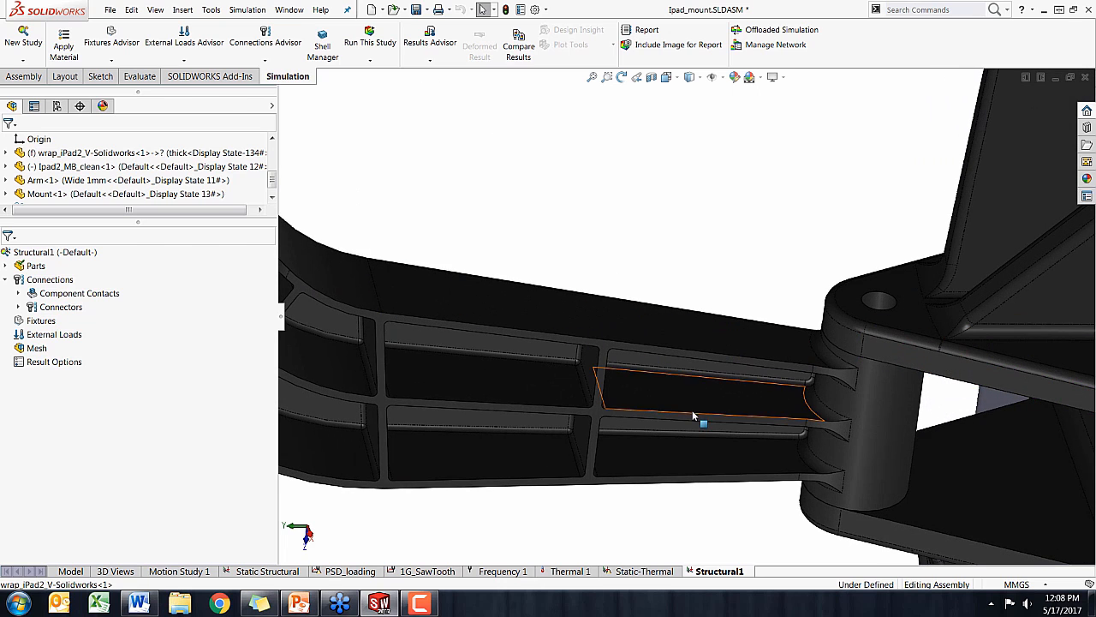
{"action": "right_click", "coordinate": [38, 306]}
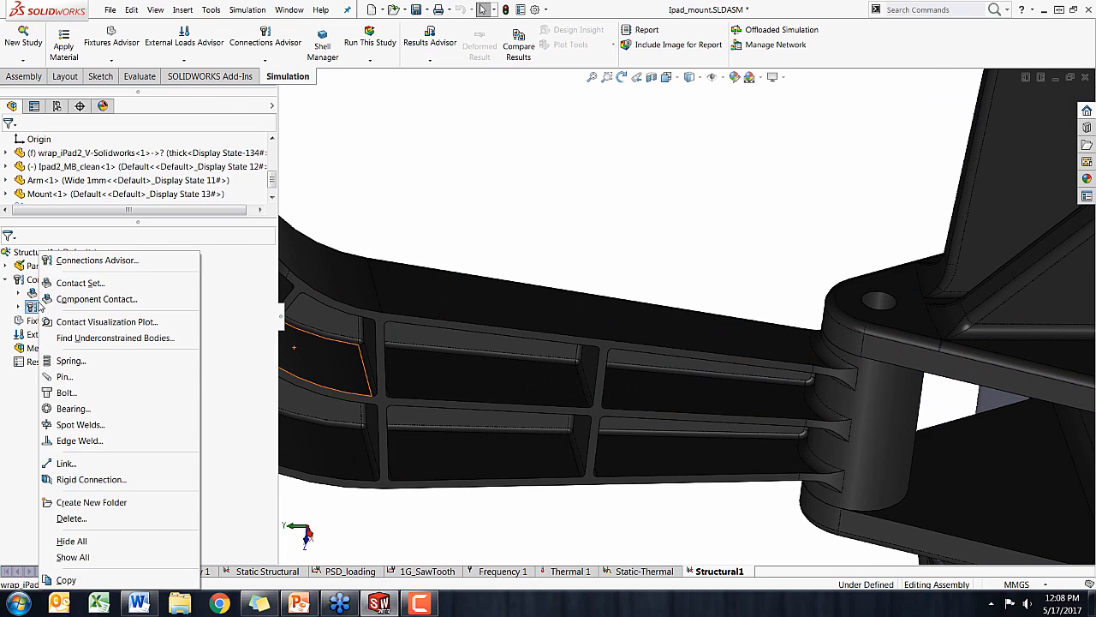
{"action": "left_click", "coordinate": [89, 379]}
{"action": "middle_click_drag", "start_coordinate": [732, 338], "coordinate": [857, 318]}
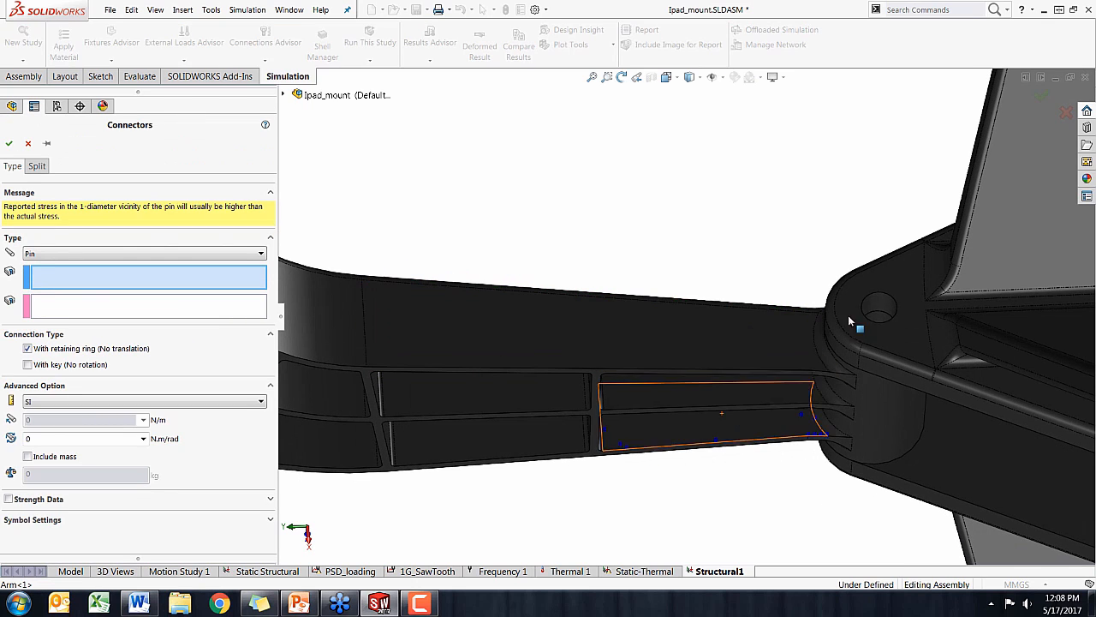
{"action": "left_click", "coordinate": [881, 321]}
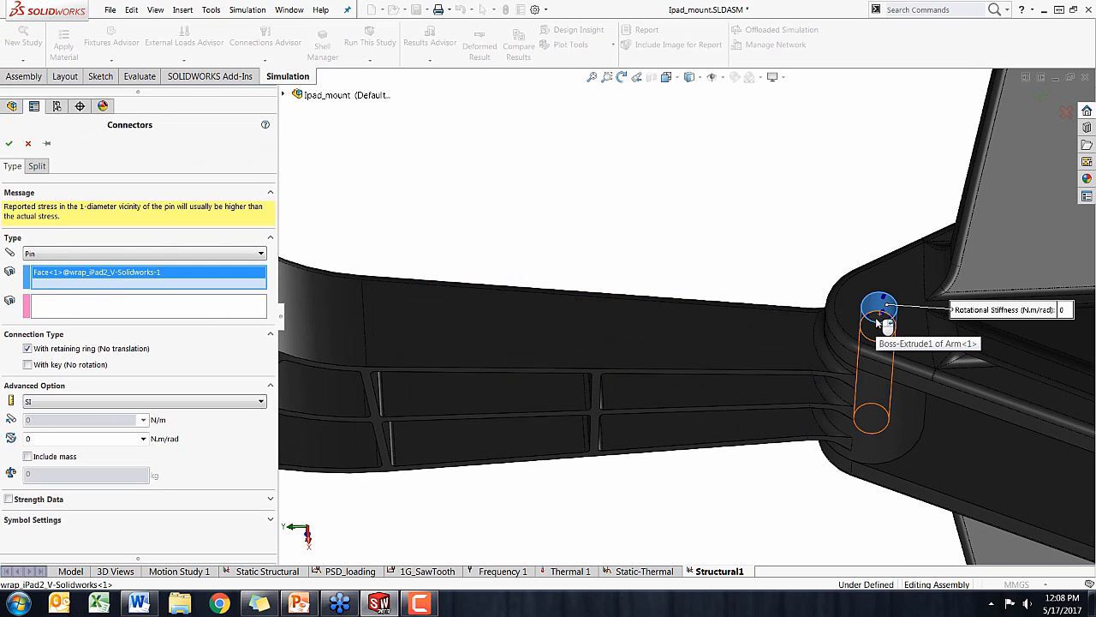
{"action": "left_click", "coordinate": [880, 323]}
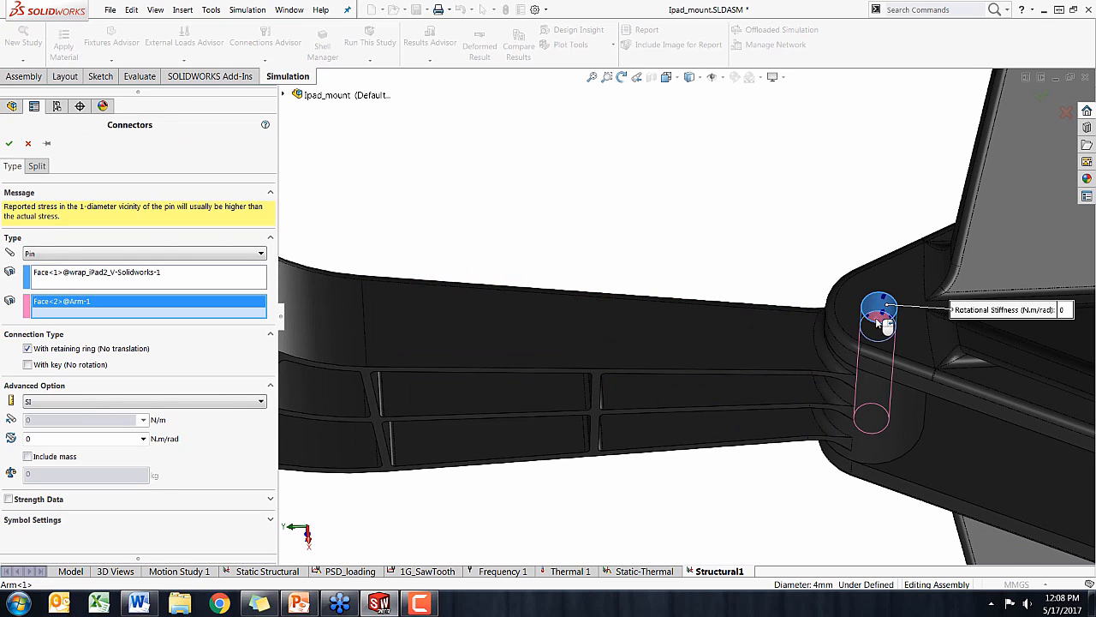
{"action": "left_click", "coordinate": [48, 367]}
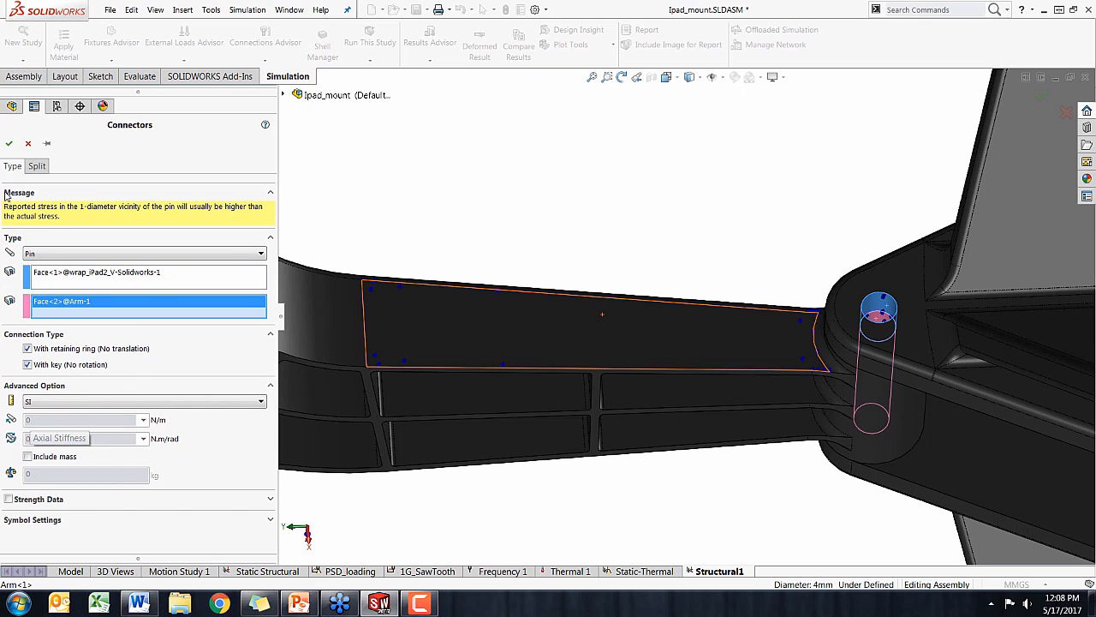
{"action": "left_click", "coordinate": [10, 144]}
Calculate the contact visualization plot for the whole assembly and inspect the contacts at both hinges and the iPad
{"action": "middle_click_drag", "start_coordinate": [565, 184], "coordinate": [632, 226]}
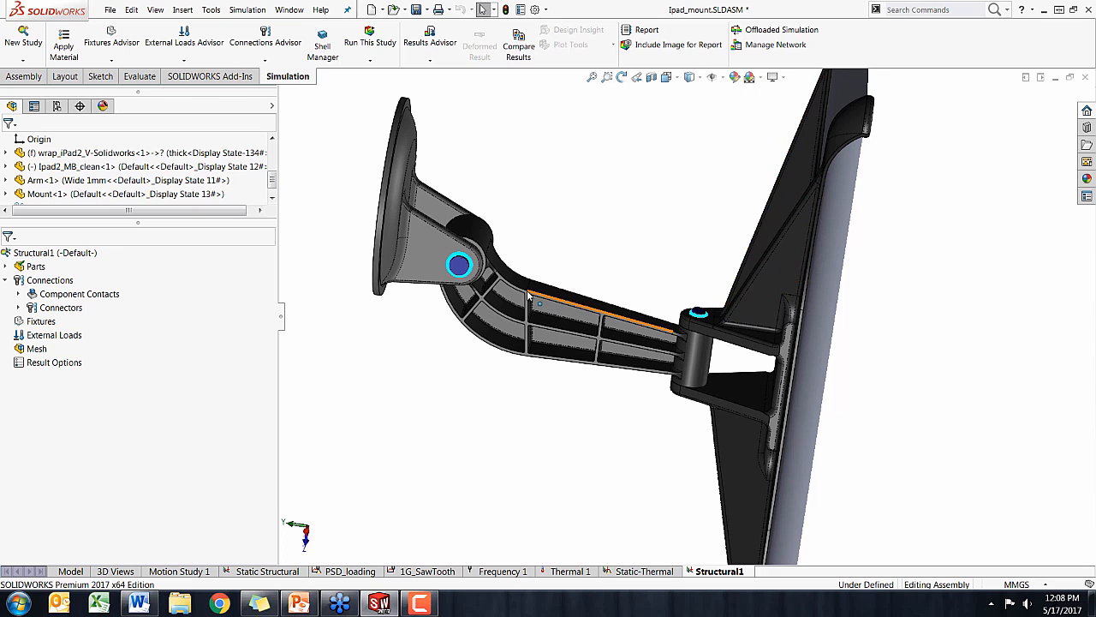
{"action": "middle_click_drag", "start_coordinate": [498, 264], "coordinate": [460, 260]}
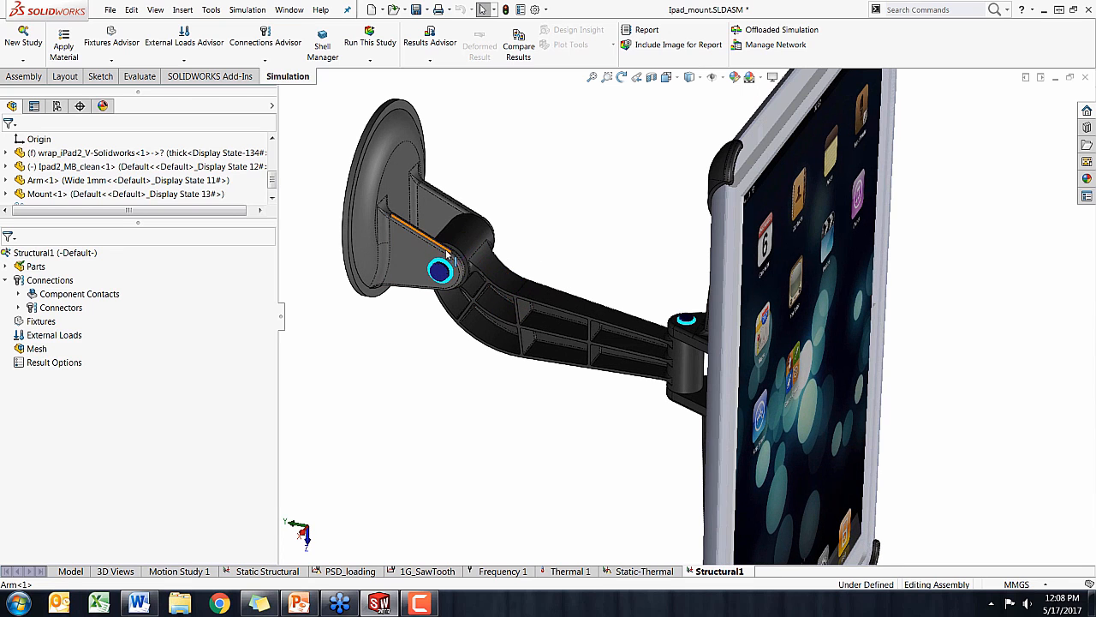
{"action": "middle_click_drag", "start_coordinate": [473, 356], "coordinate": [436, 376]}
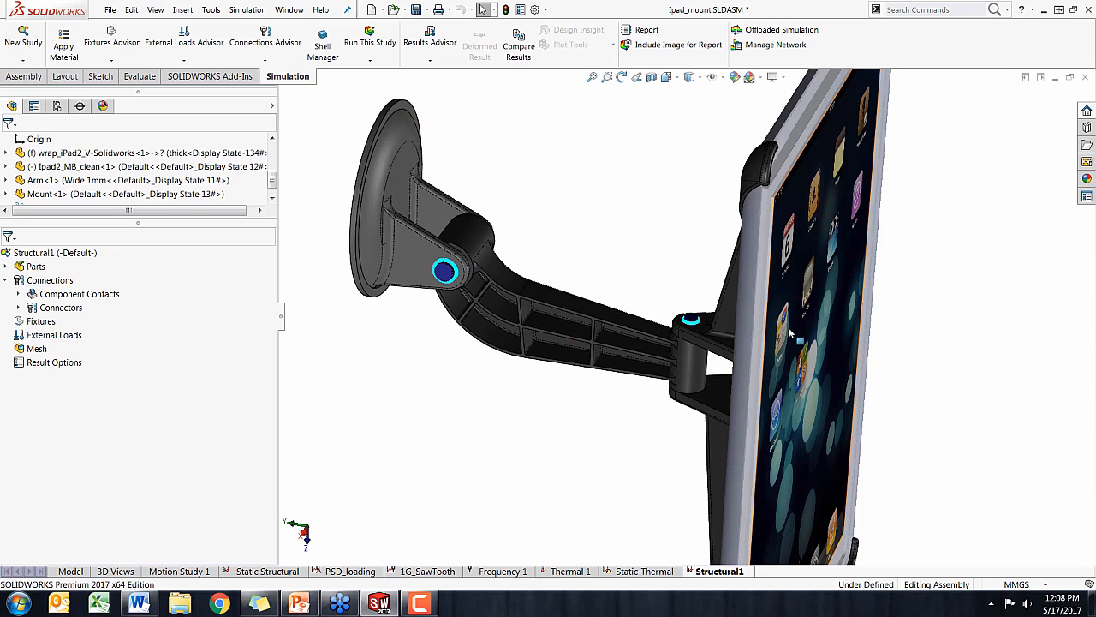
{"action": "middle_click_drag", "start_coordinate": [725, 325], "coordinate": [661, 354]}
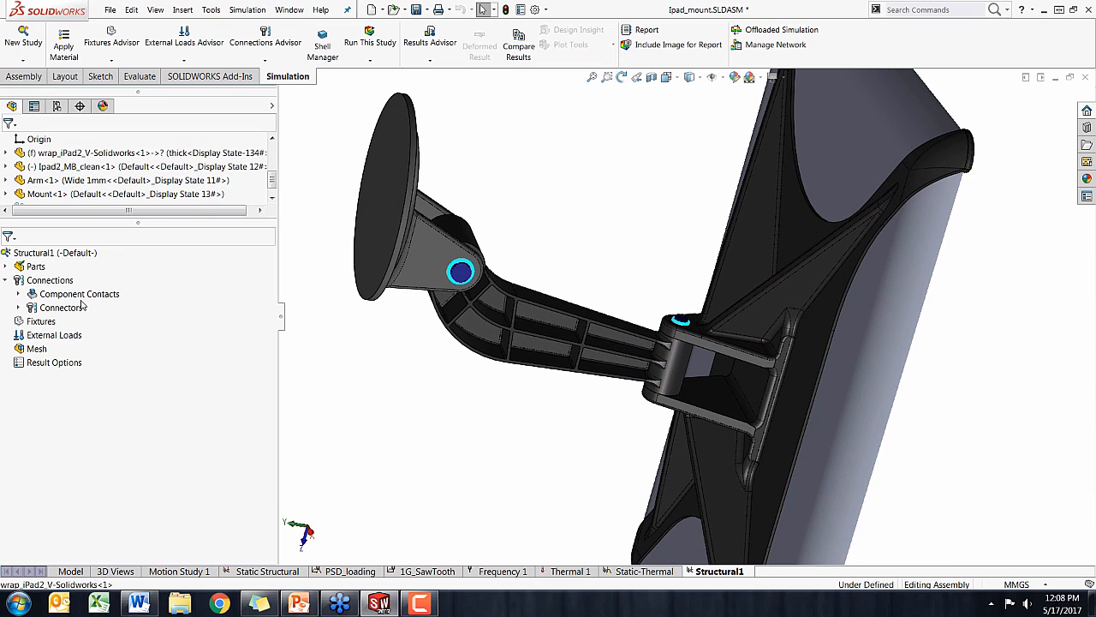
{"action": "right_click", "coordinate": [50, 297]}
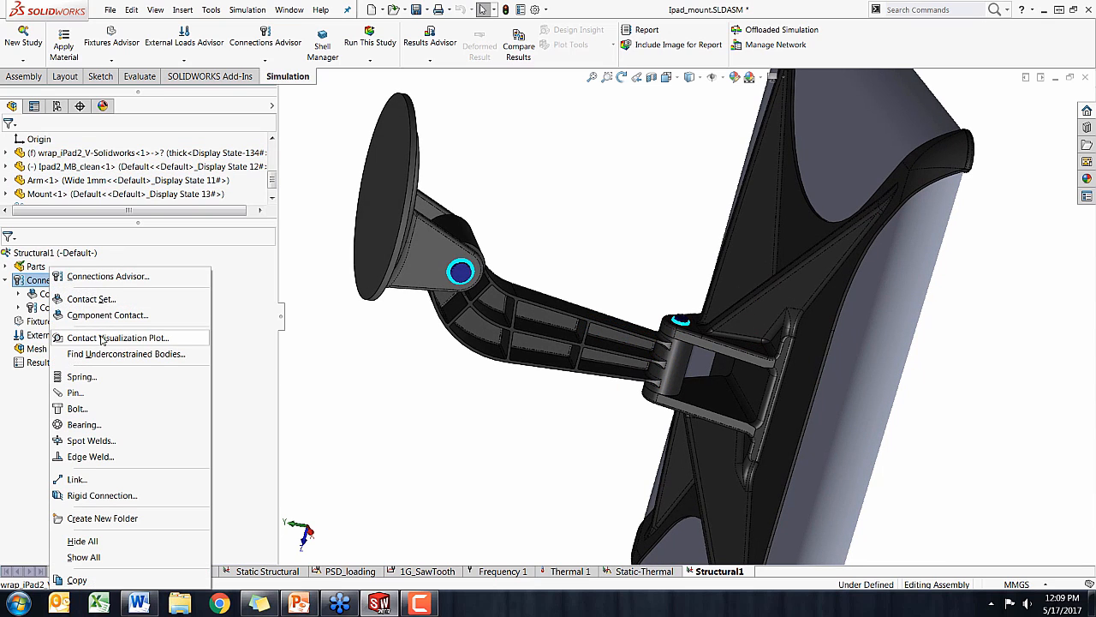
{"action": "left_click", "coordinate": [101, 338]}
{"action": "left_click", "coordinate": [139, 270]}
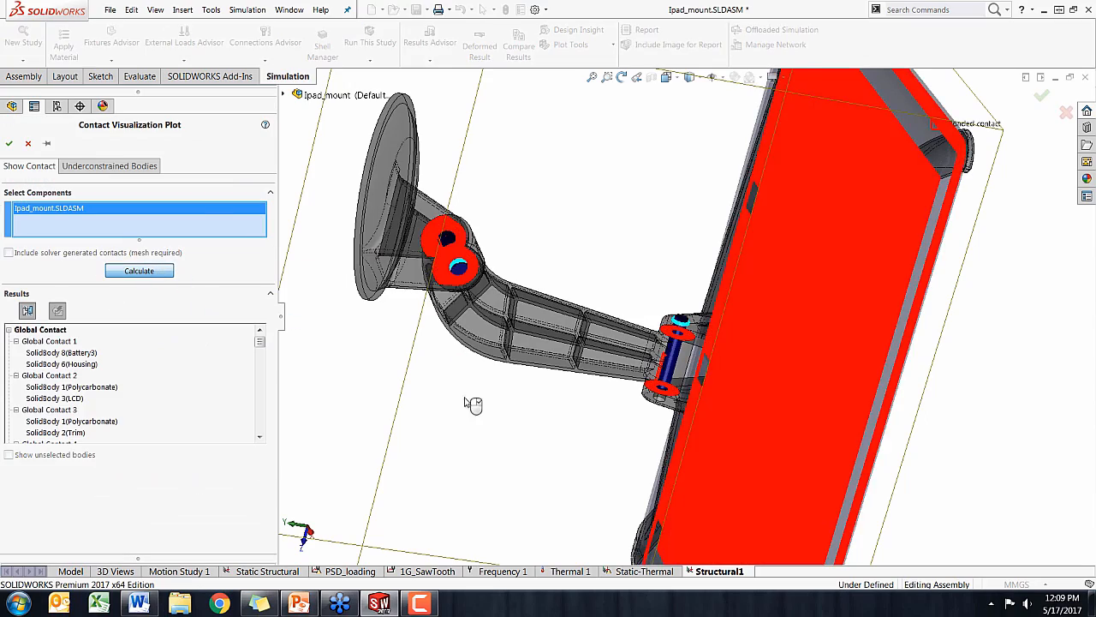
{"action": "mouse_move", "coordinate": [470, 399]}
{"action": "middle_mouse_down"}
{"action": "mouse_move", "coordinate": [496, 399]}
{"action": "mouse_move", "coordinate": [465, 389]}
{"action": "mouse_move", "coordinate": [516, 391]}
{"action": "mouse_move", "coordinate": [463, 399]}
{"action": "mouse_move", "coordinate": [520, 409]}
{"action": "mouse_move", "coordinate": [489, 416]}
{"action": "middle_mouse_up"}
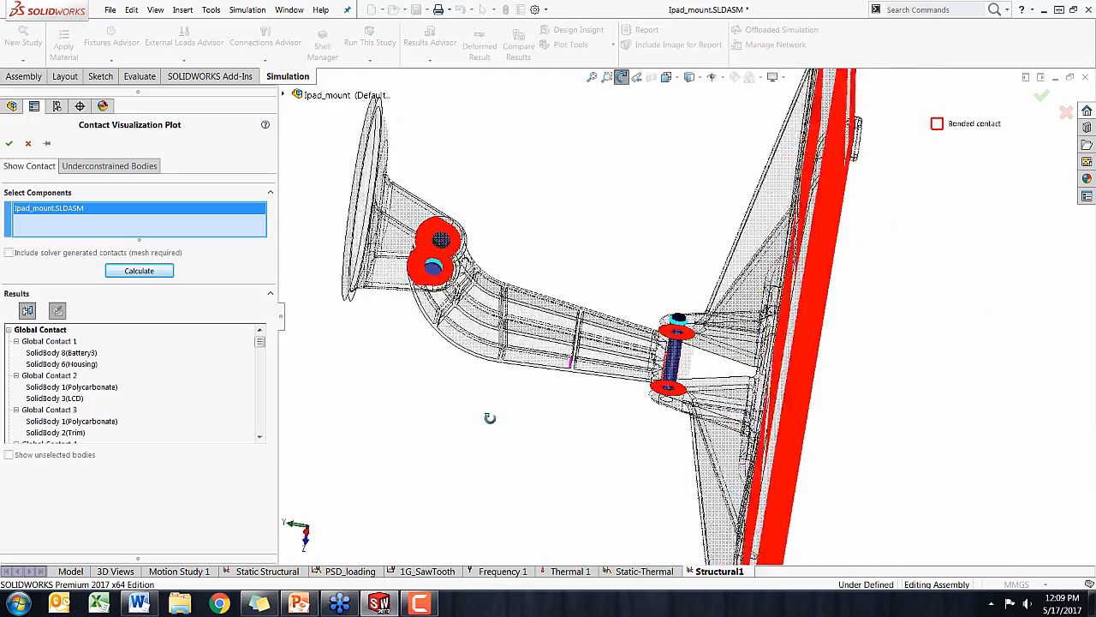
{"action": "key", "text": "f"}
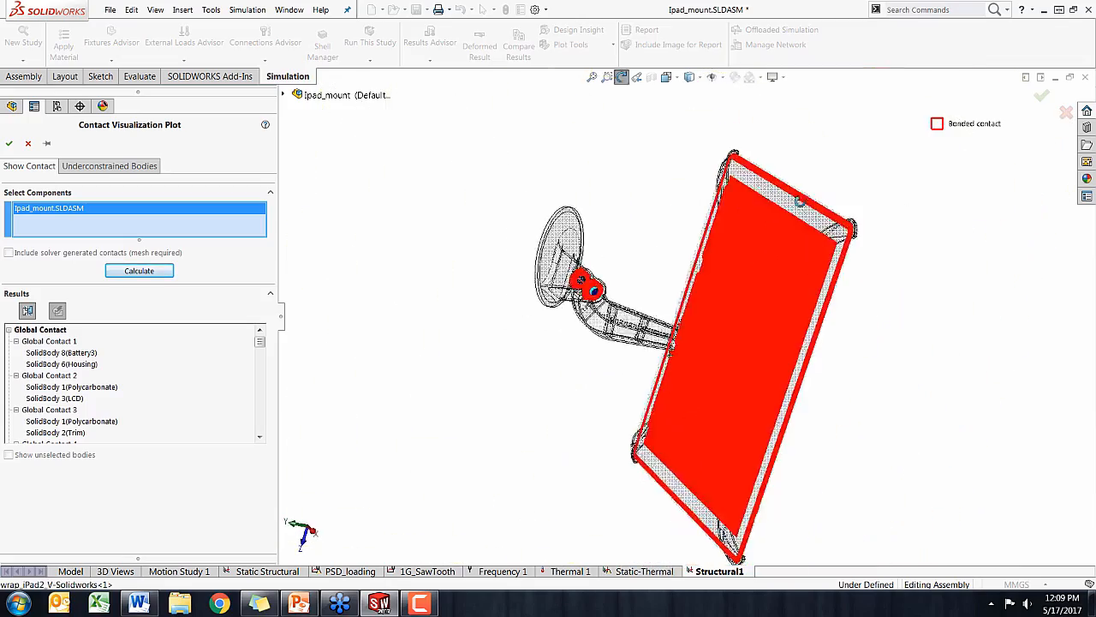
{"action": "mouse_move", "coordinate": [806, 236]}
{"action": "middle_mouse_down"}
{"action": "mouse_move", "coordinate": [775, 223]}
{"action": "mouse_move", "coordinate": [771, 244]}
{"action": "mouse_move", "coordinate": [743, 234]}
{"action": "middle_mouse_up"}
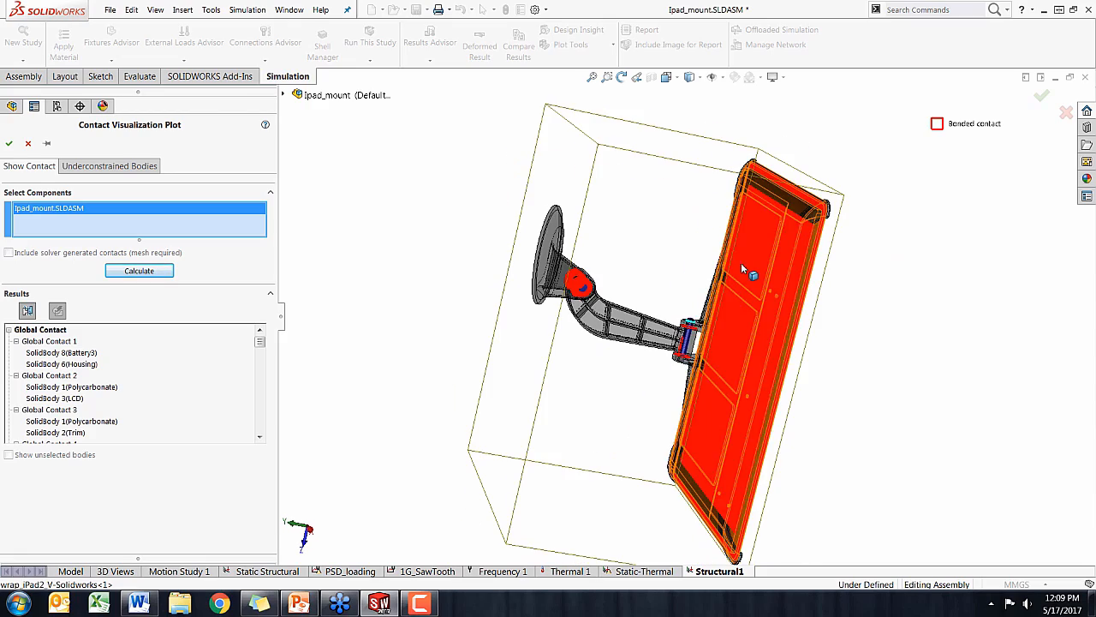
{"action": "scroll", "coordinate": [658, 364], "scroll_direction": "down", "scroll_amount": 7}
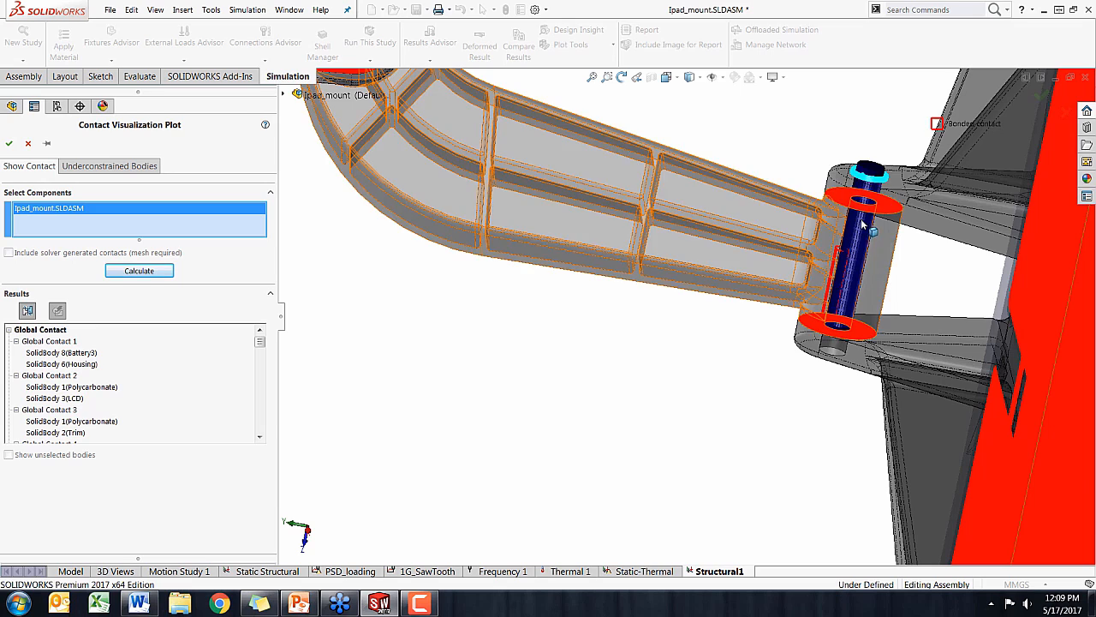
{"action": "scroll", "coordinate": [859, 214], "scroll_direction": "up", "scroll_amount": 4}
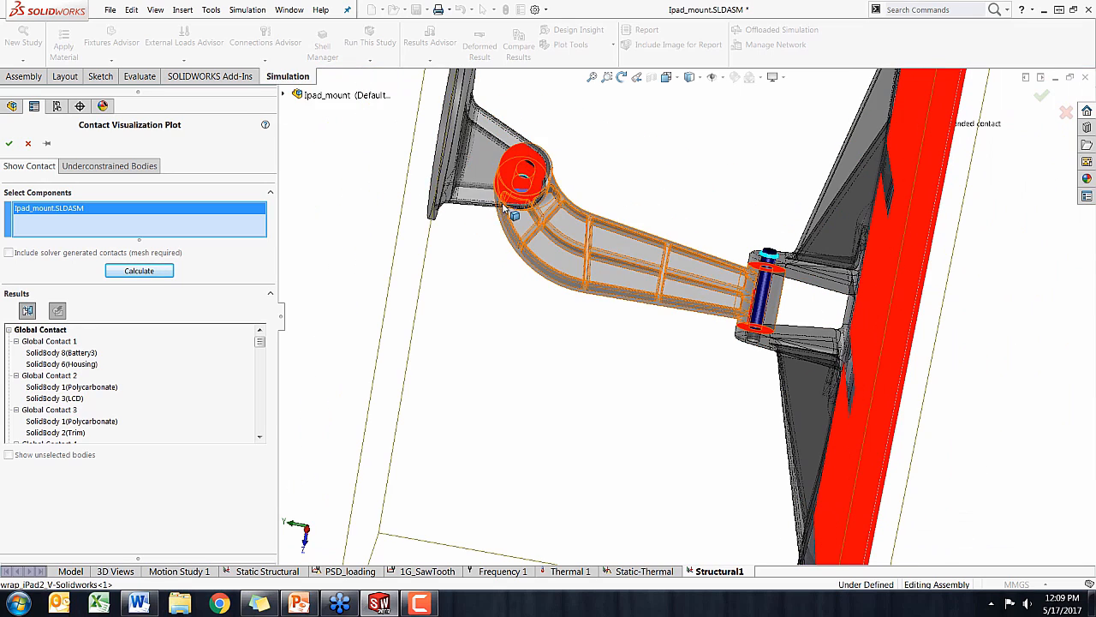
{"action": "left_click", "coordinate": [28, 144]}
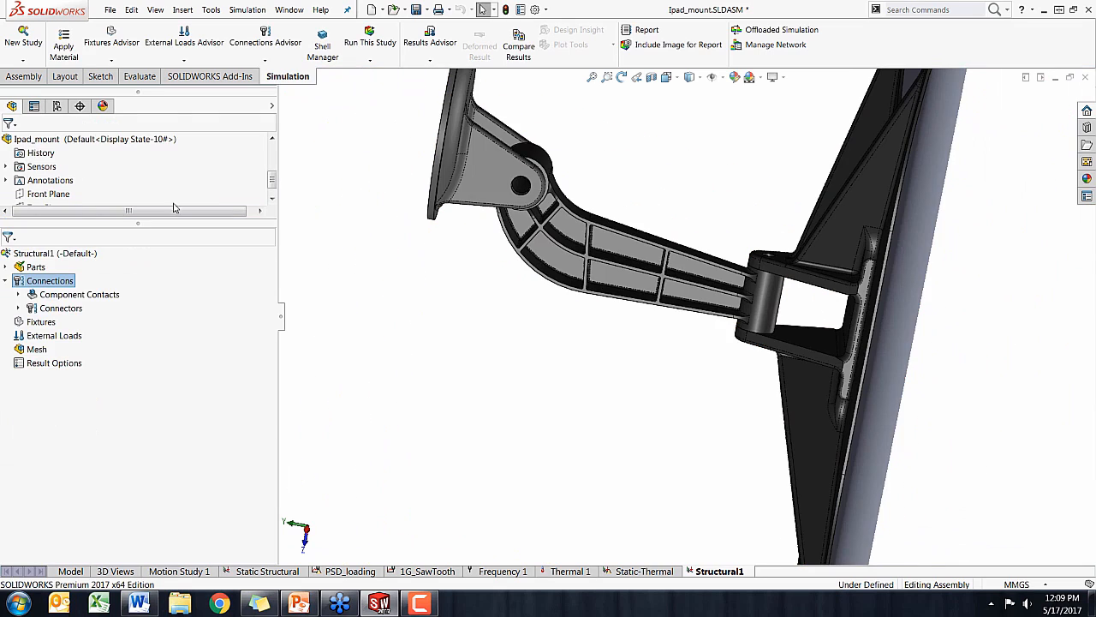
Automatically find the touching-face contact sets between the mount, the arm and the iPad holder
{"action": "right_click", "coordinate": [41, 285]}
{"action": "left_click", "coordinate": [77, 300]}
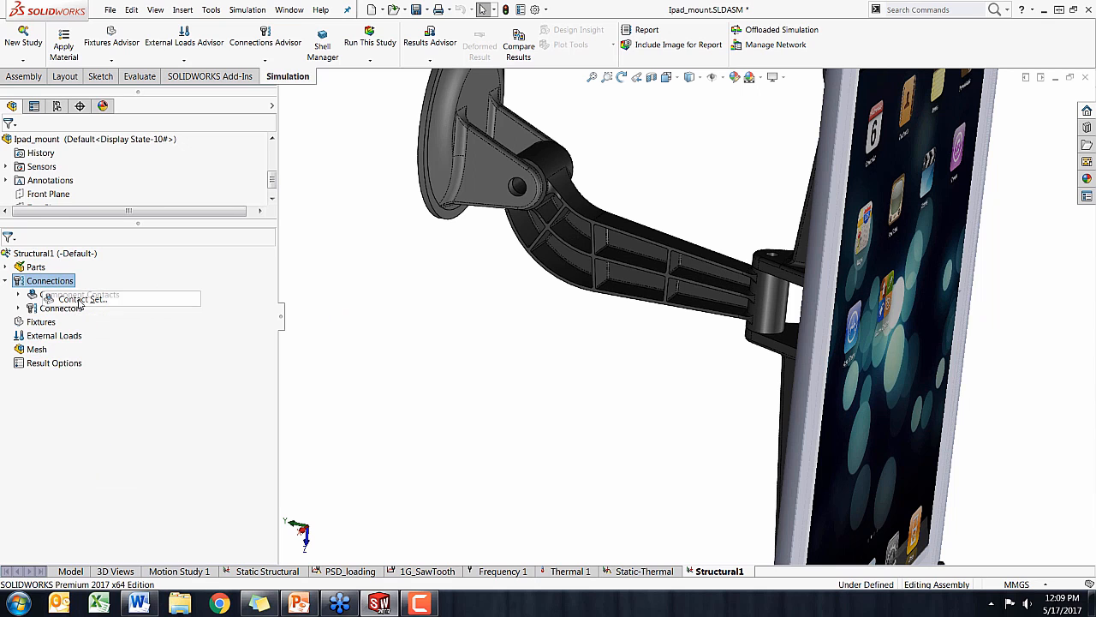
{"action": "middle_click_drag", "start_coordinate": [390, 320], "coordinate": [326, 317]}
{"action": "left_click", "coordinate": [28, 232]}
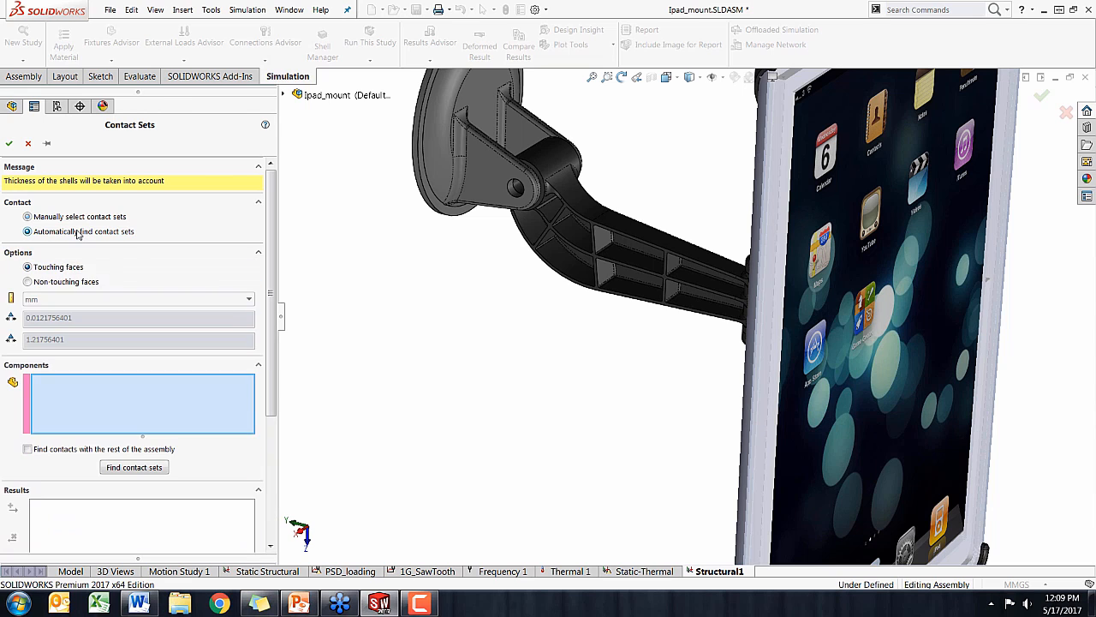
{"action": "left_click", "coordinate": [510, 188]}
{"action": "left_click", "coordinate": [619, 279]}
{"action": "middle_click_drag", "start_coordinate": [619, 278], "coordinate": [716, 283]}
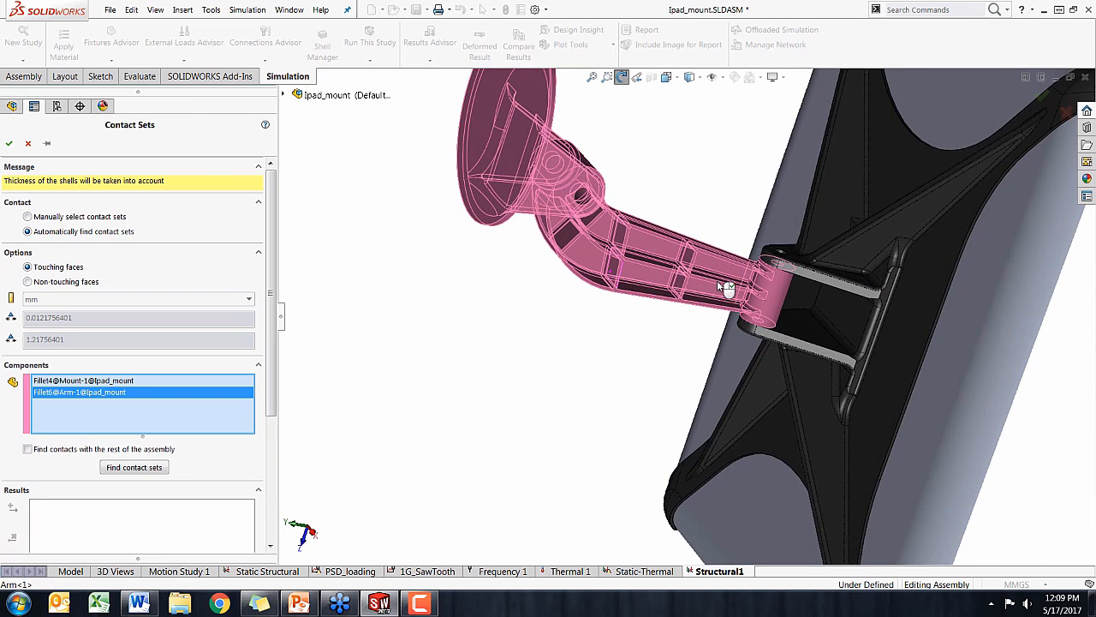
{"action": "left_click", "coordinate": [811, 270]}
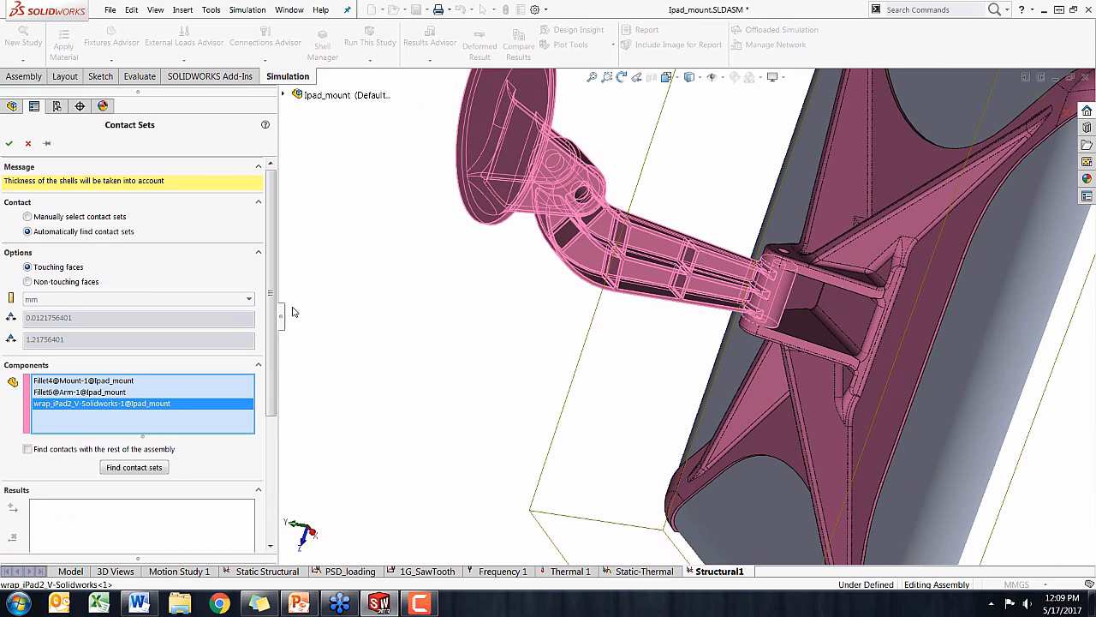
{"action": "scroll", "coordinate": [205, 350], "scroll_direction": "down", "scroll_amount": 3}
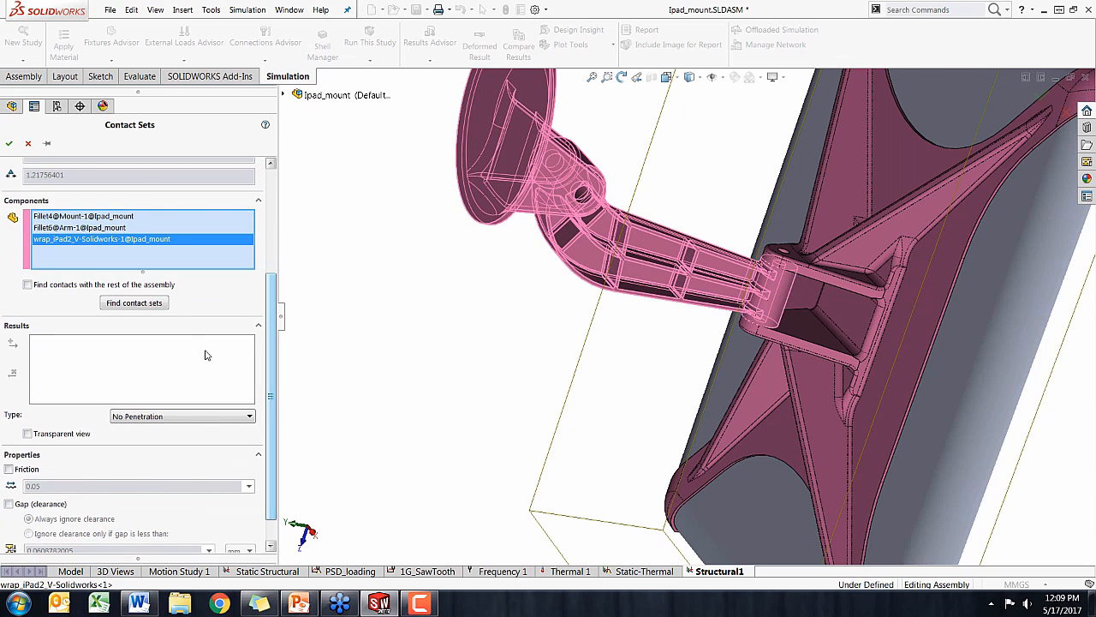
{"action": "left_click", "coordinate": [135, 303]}
Set the contact type to Allow Penetration and create all the contact sets found between the mount, arm and iPad holder
{"action": "middle_click_drag", "start_coordinate": [431, 411], "coordinate": [412, 409]}
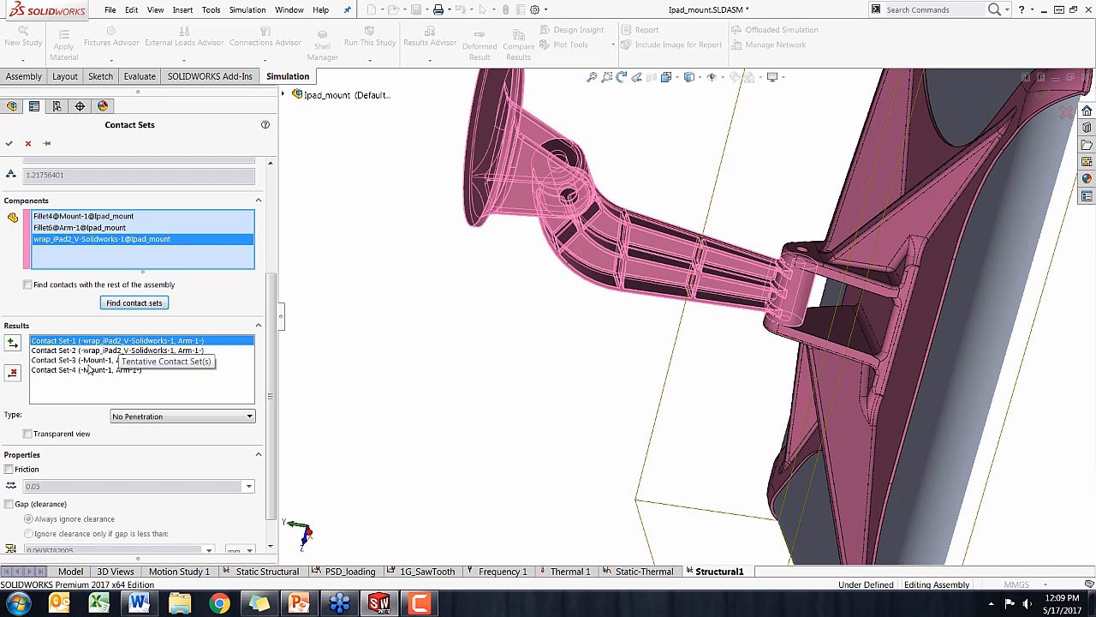
{"action": "middle_click_drag", "start_coordinate": [552, 165], "coordinate": [587, 180]}
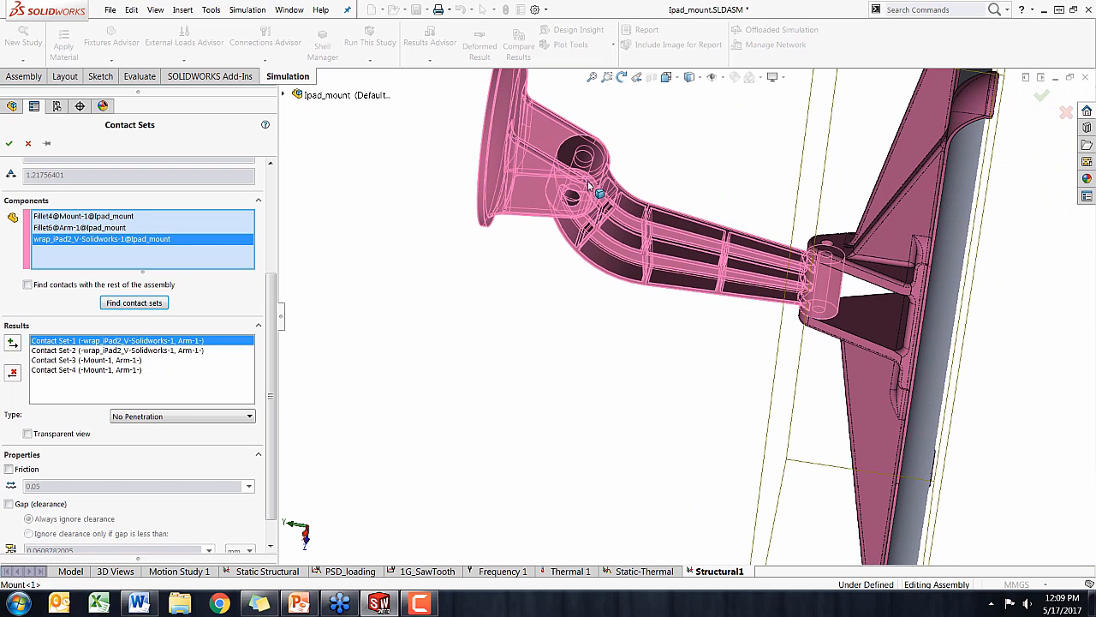
{"action": "left_click", "coordinate": [156, 416]}
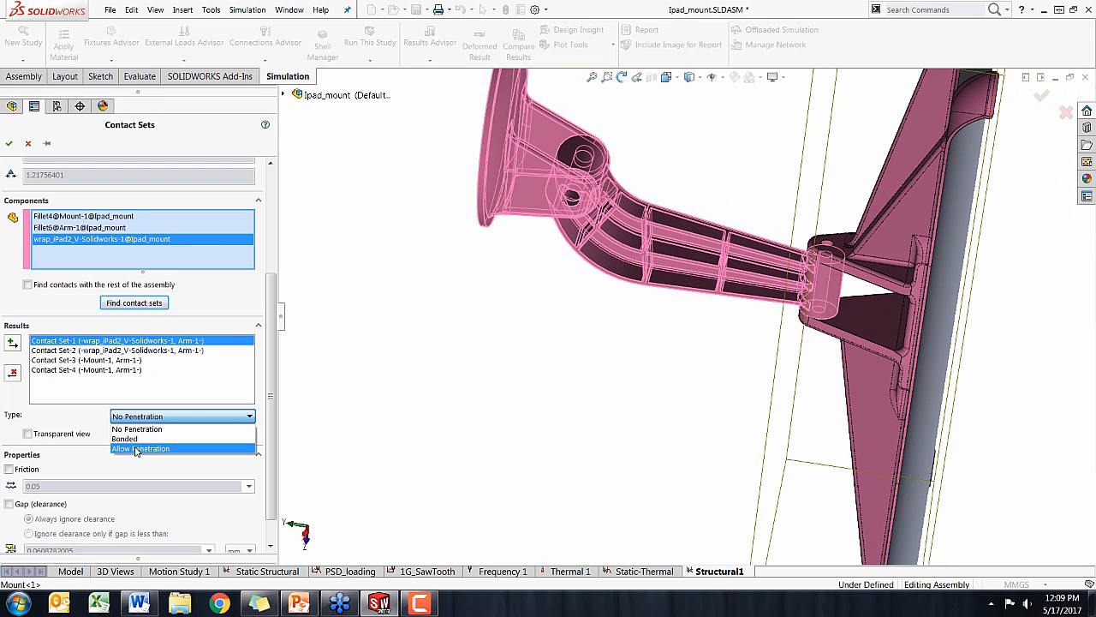
{"action": "left_click", "coordinate": [138, 444]}
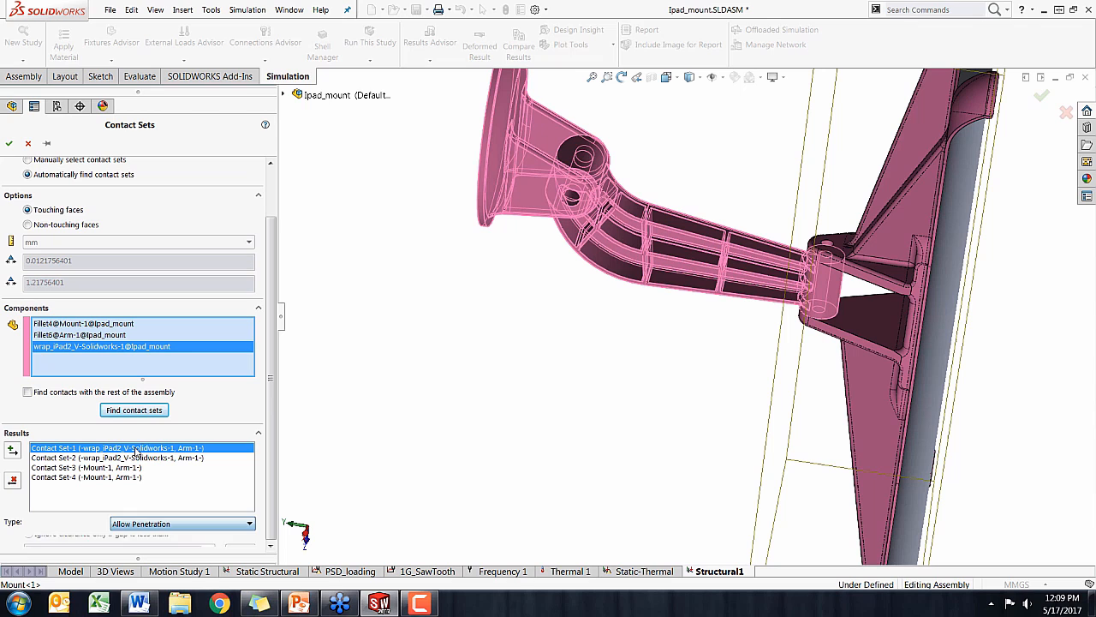
{"action": "left_click", "coordinate": [97, 477], "text": "shift"}
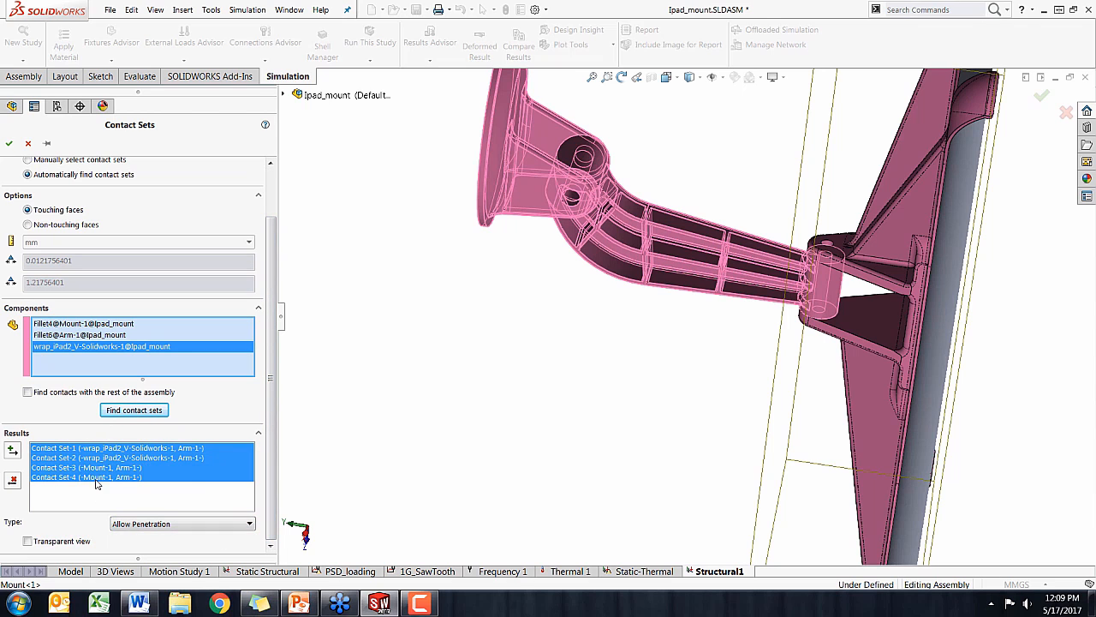
{"action": "left_click", "coordinate": [11, 452]}
{"action": "left_click", "coordinate": [9, 143]}
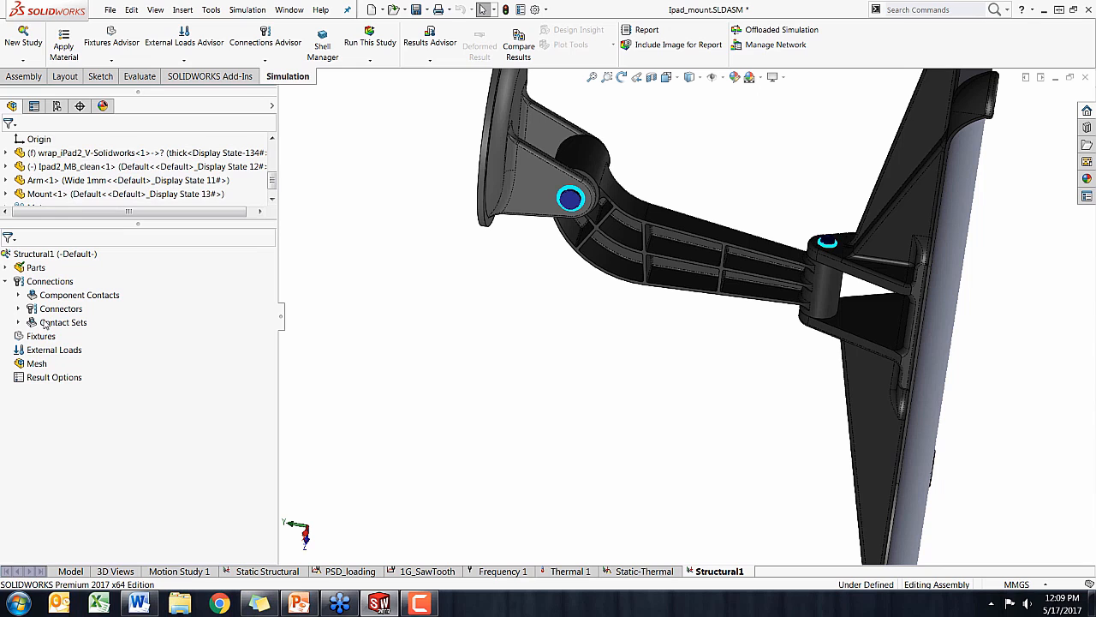
Review the created contact sets and recalculate the contact visualization plot to check the manual contacts at both hinges of the arm
{"action": "left_click", "coordinate": [19, 322]}
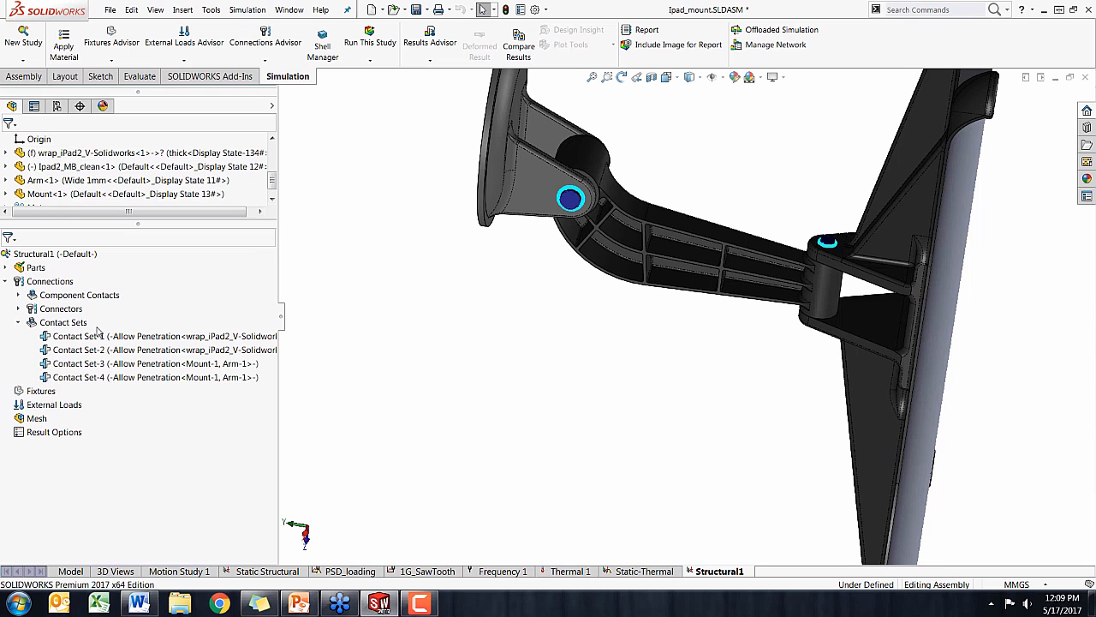
{"action": "left_click", "coordinate": [18, 323]}
{"action": "left_click", "coordinate": [19, 324]}
{"action": "right_click", "coordinate": [39, 282]}
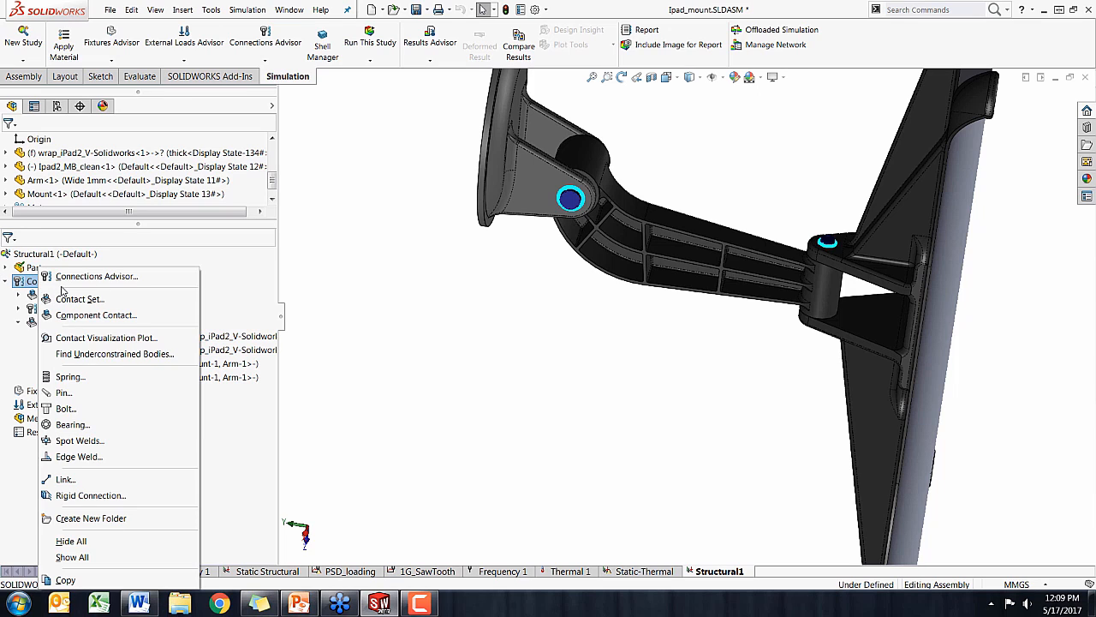
{"action": "left_click", "coordinate": [77, 340]}
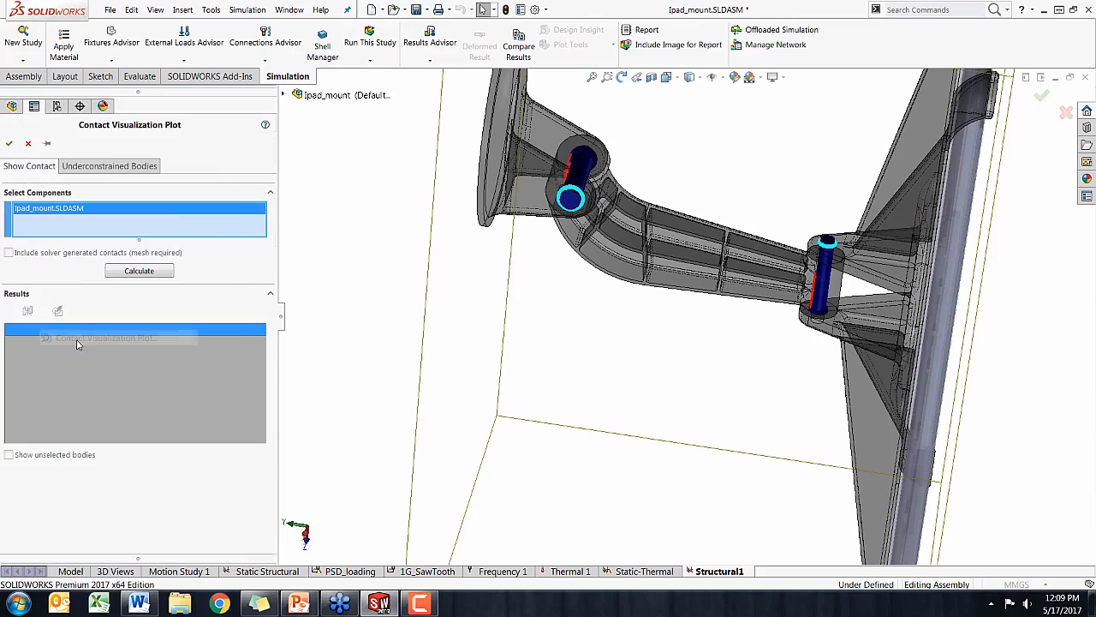
{"action": "left_click", "coordinate": [144, 273]}
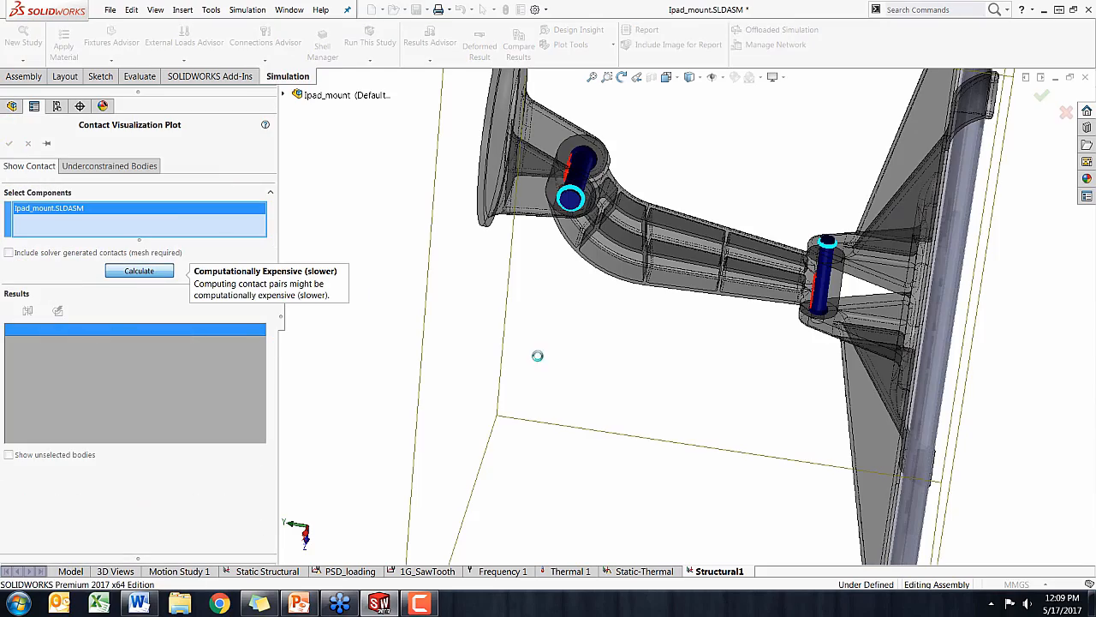
{"action": "middle_click_drag", "start_coordinate": [565, 374], "coordinate": [554, 346]}
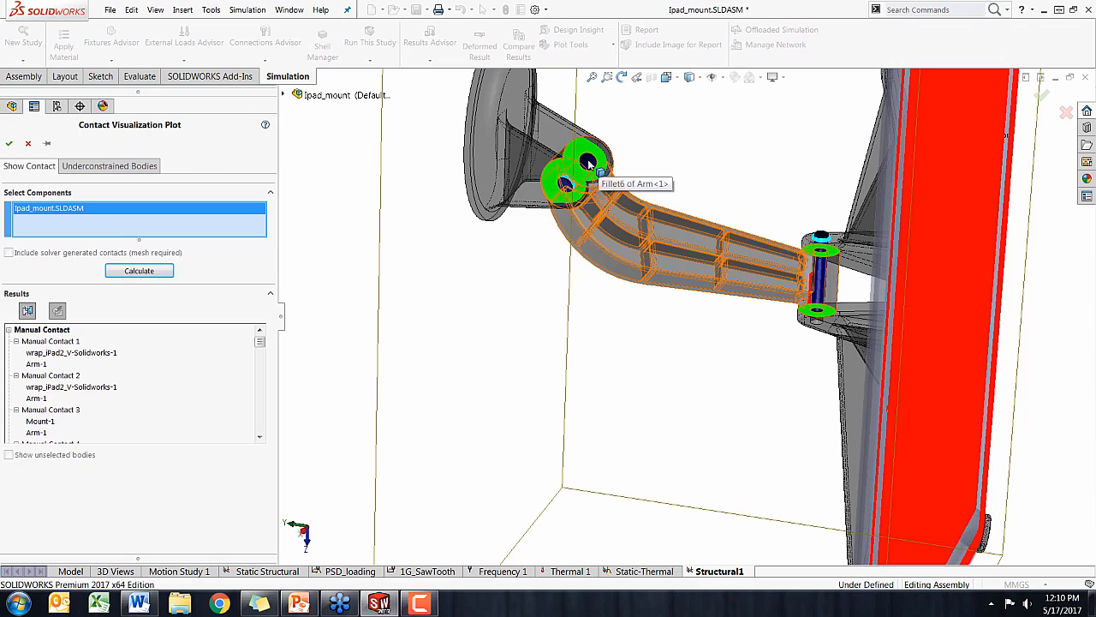
{"action": "middle_click_drag", "start_coordinate": [717, 278], "coordinate": [672, 240]}
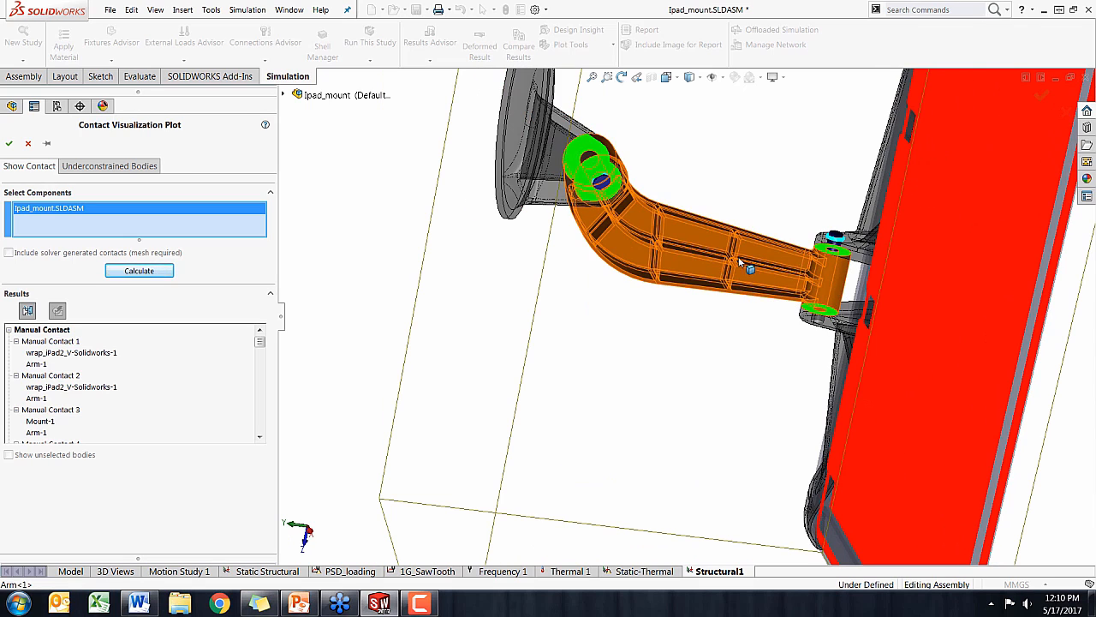
{"action": "middle_click_drag", "start_coordinate": [534, 317], "coordinate": [506, 310]}
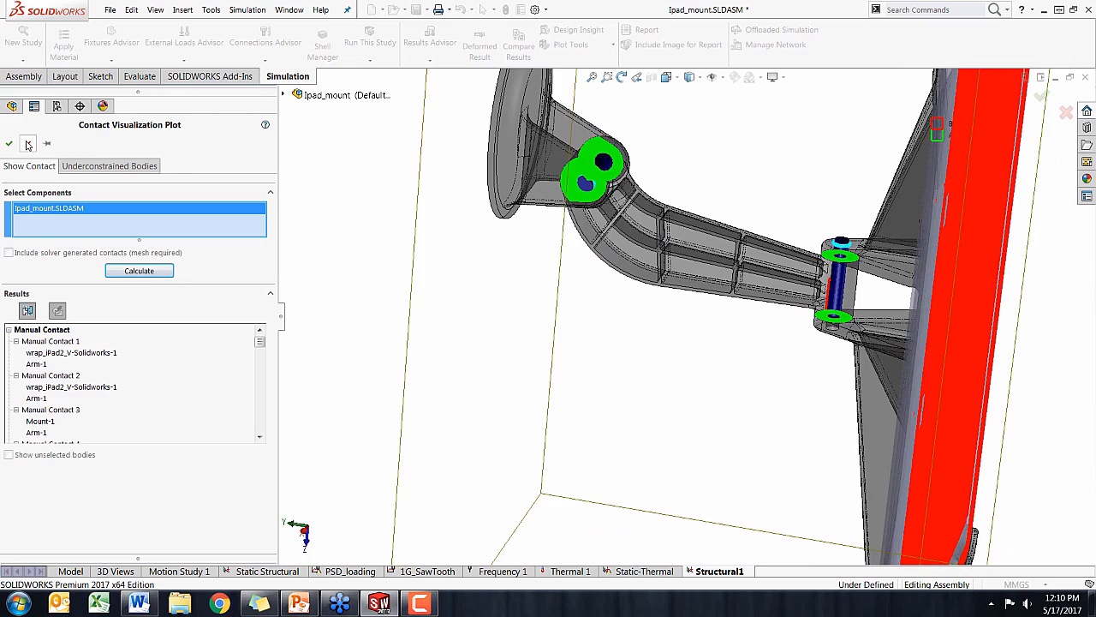
{"action": "left_click", "coordinate": [28, 145]}
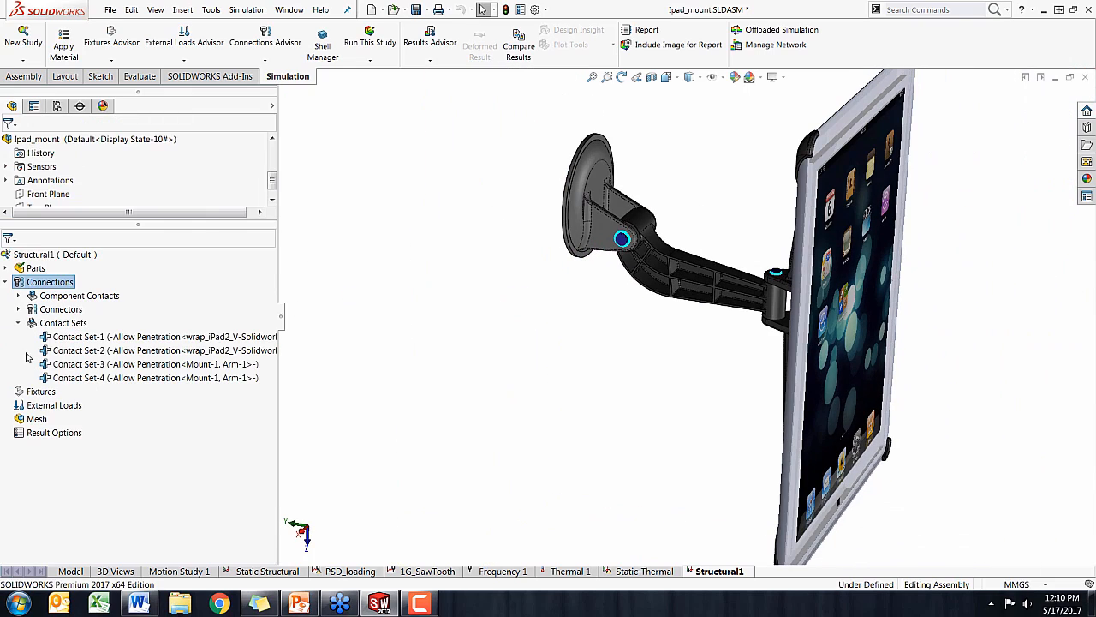
{"action": "left_click", "coordinate": [19, 324]}
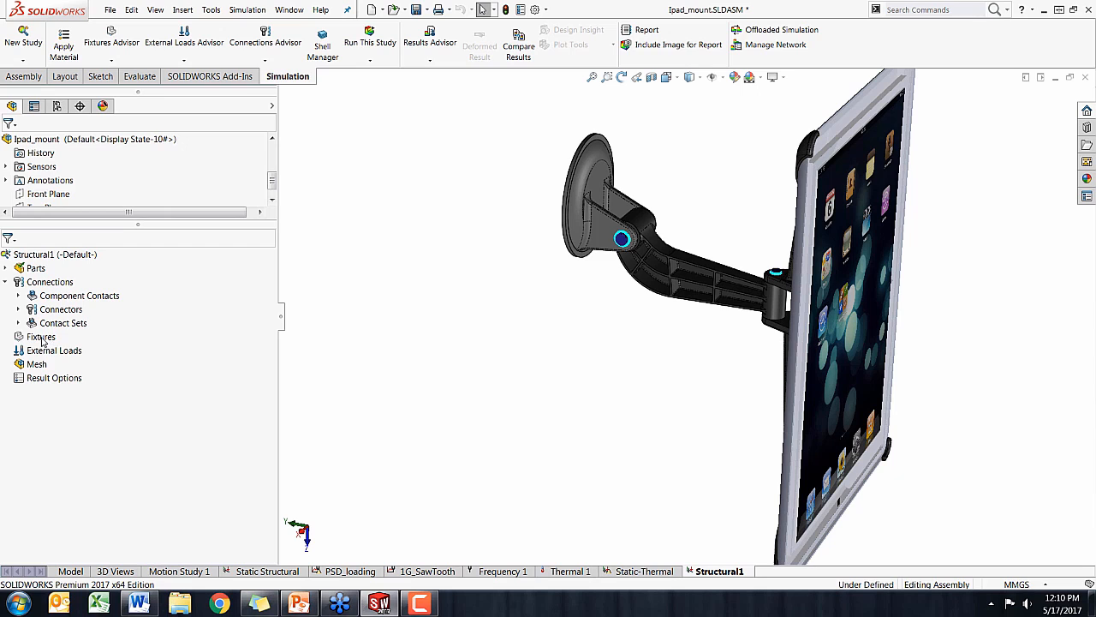
Apply a Fixed Geometry fixture to the flat circular back face of the mount
{"action": "right_click", "coordinate": [42, 339]}
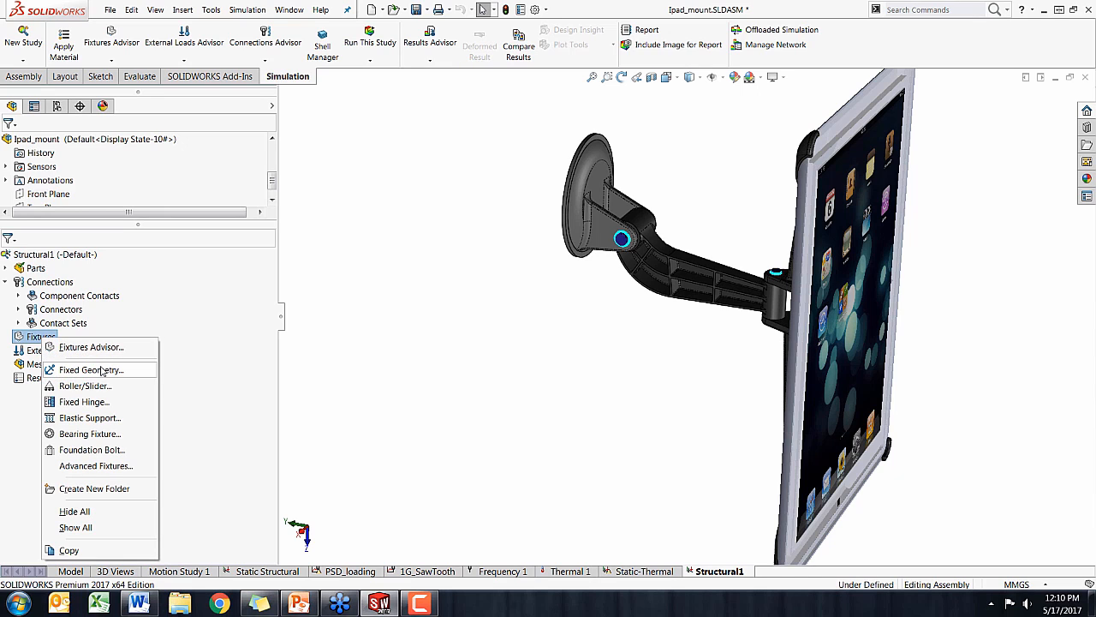
{"action": "left_click", "coordinate": [90, 370]}
{"action": "middle_click_drag", "start_coordinate": [374, 294], "coordinate": [468, 221]}
{"action": "left_click", "coordinate": [531, 187]}
{"action": "middle_click_drag", "start_coordinate": [531, 187], "coordinate": [438, 285]}
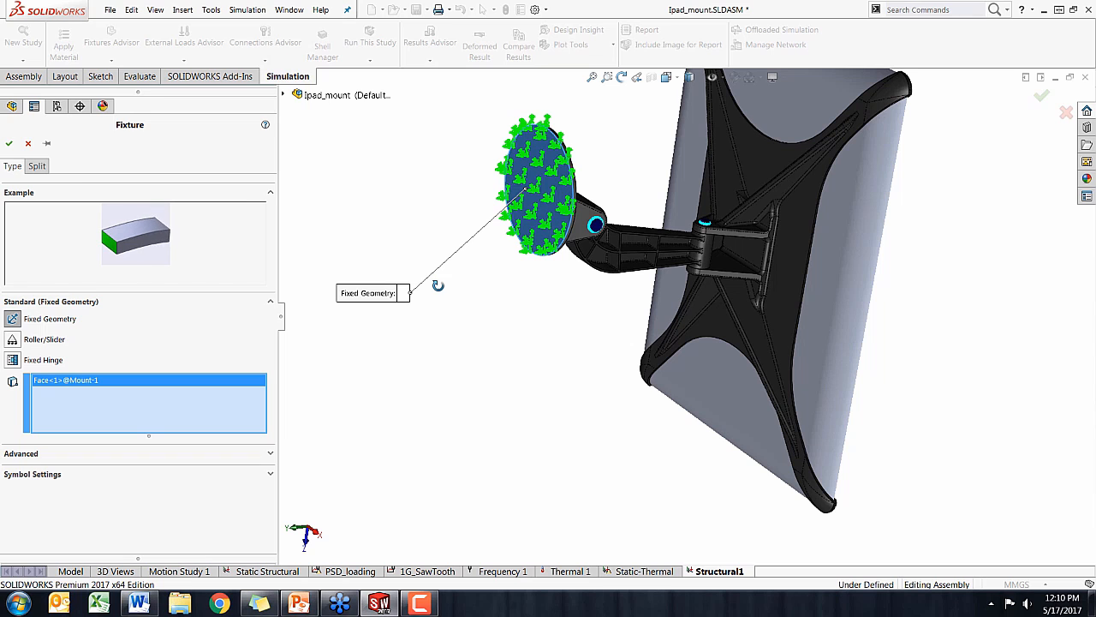
{"action": "middle_click_drag", "start_coordinate": [503, 288], "coordinate": [510, 293]}
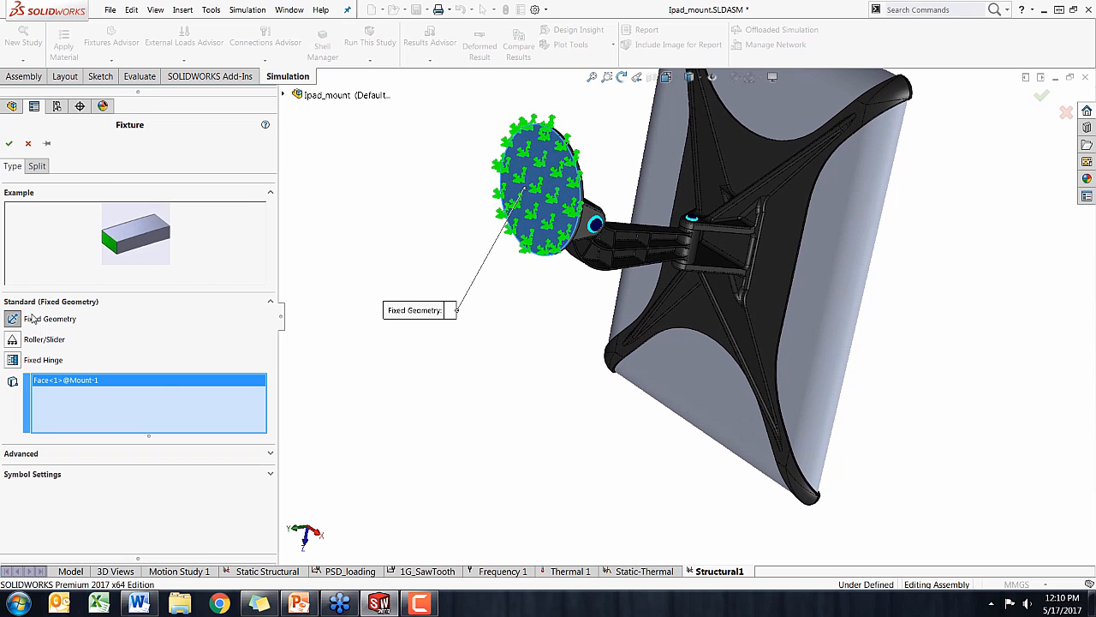
{"action": "middle_click_drag", "start_coordinate": [405, 400], "coordinate": [411, 379]}
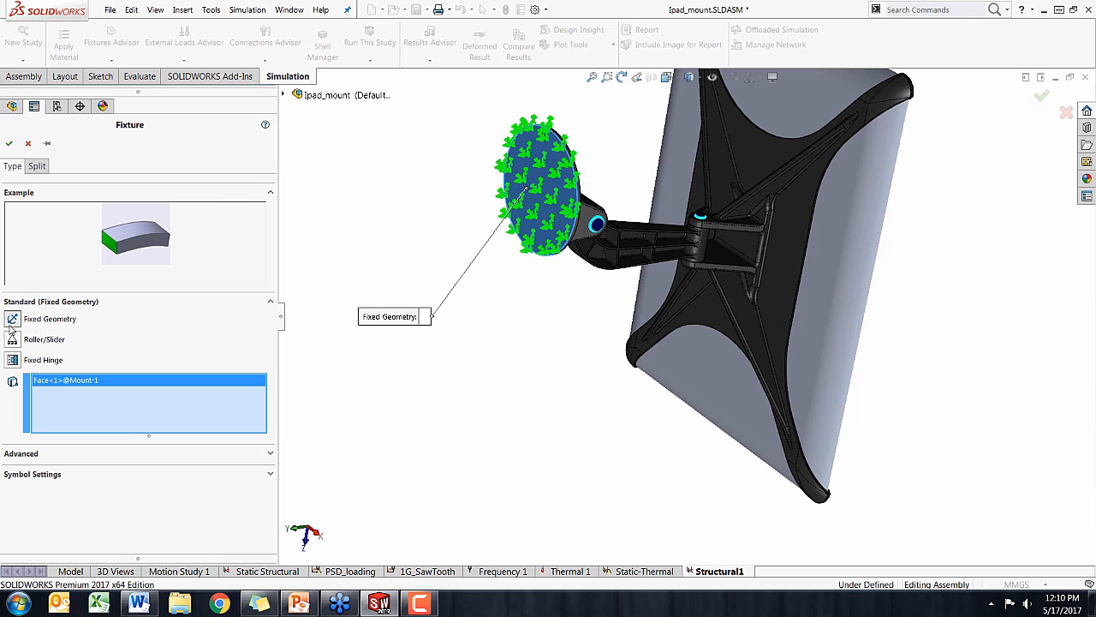
{"action": "left_click", "coordinate": [24, 454]}
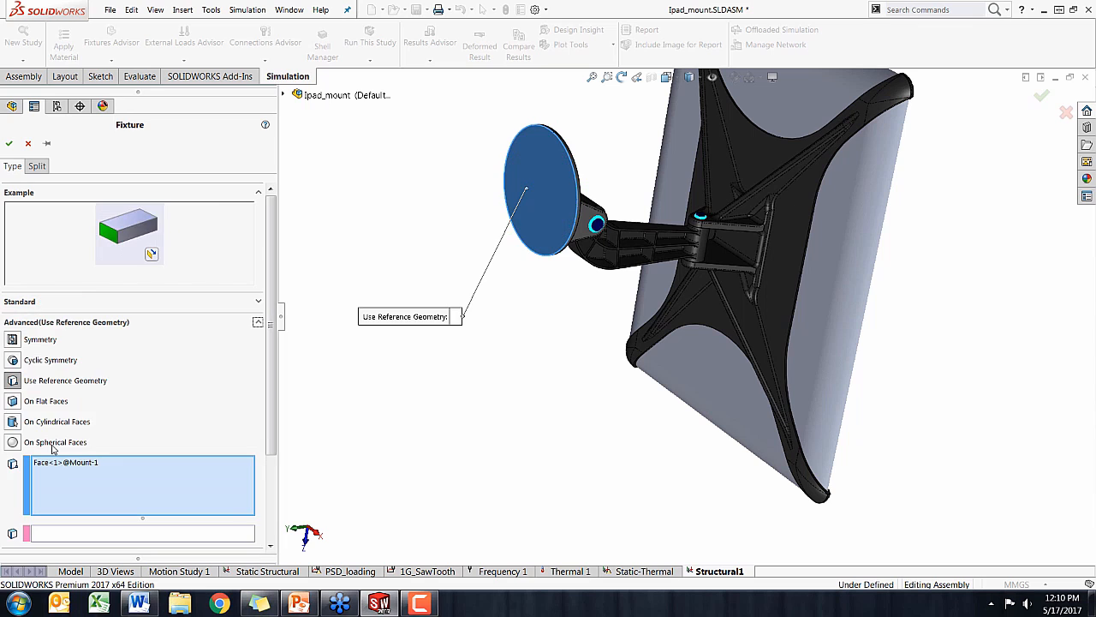
{"action": "left_click_drag", "start_coordinate": [272, 371], "coordinate": [271, 350]}
{"action": "left_click", "coordinate": [253, 292]}
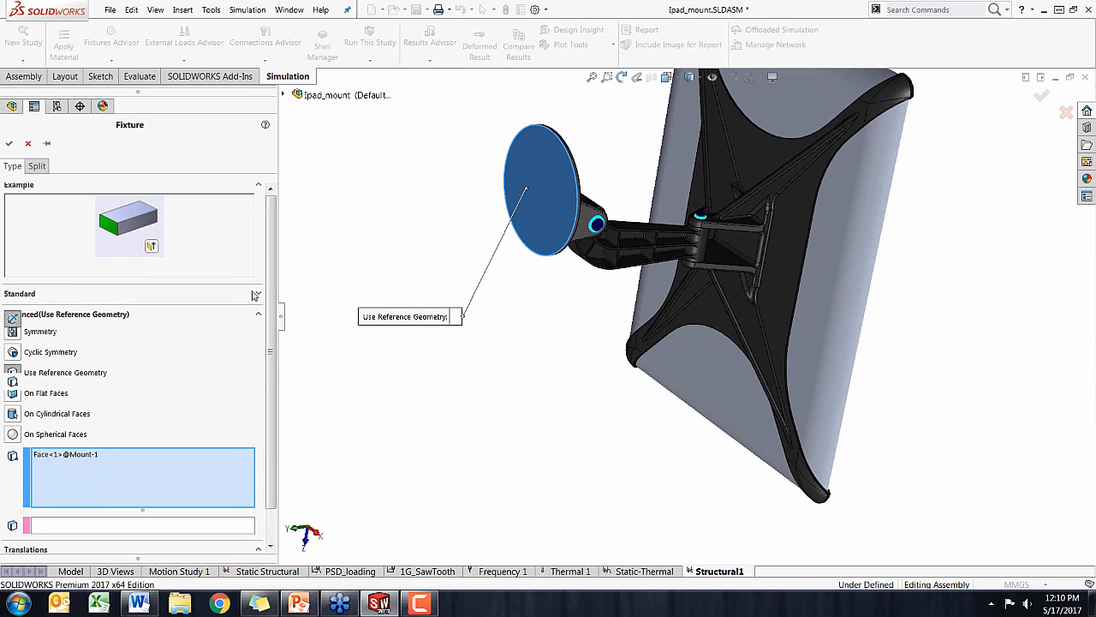
{"action": "middle_click_drag", "start_coordinate": [404, 296], "coordinate": [416, 206]}
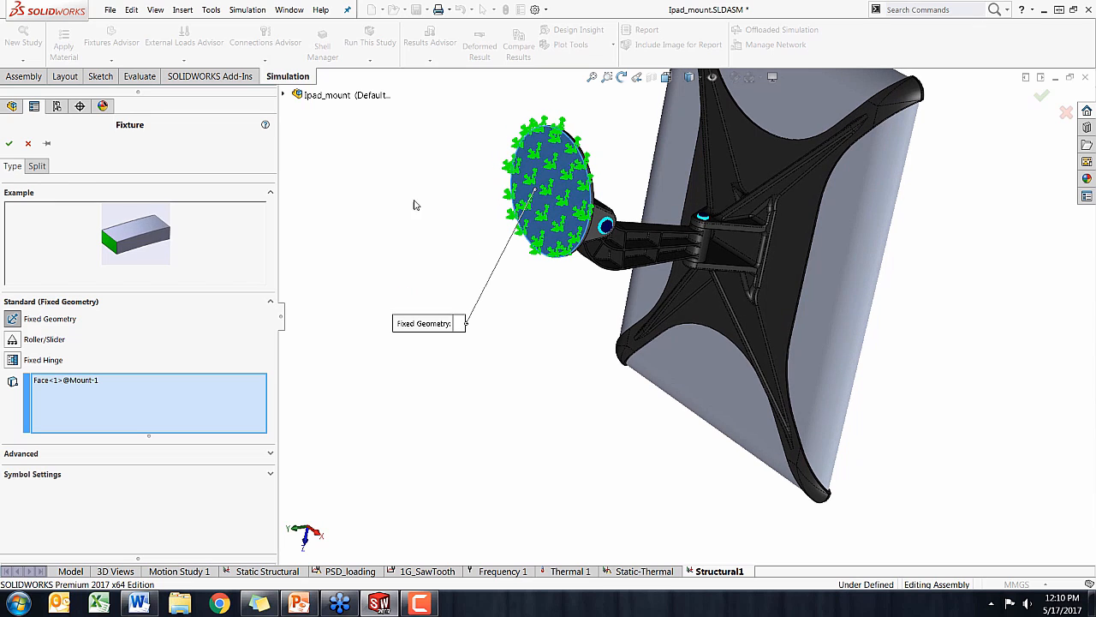
{"action": "left_click", "coordinate": [9, 143]}
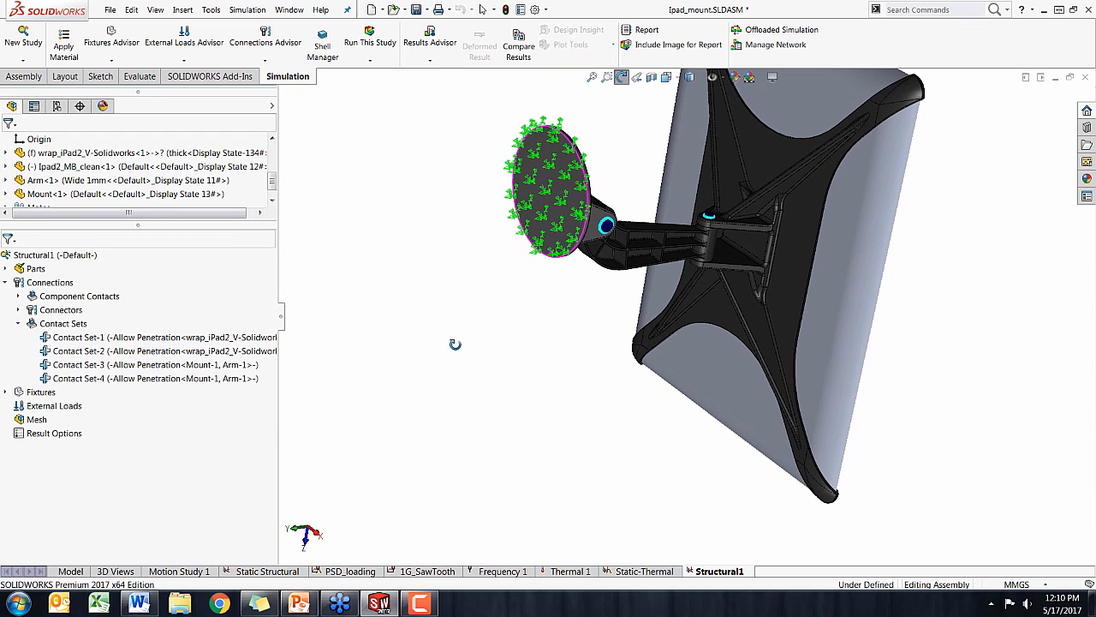
Add a 9.81 m/s^2 gravity load normal to the assembly's Front Plane, with the reverse direction option turned off
{"action": "middle_click_drag", "start_coordinate": [480, 437], "coordinate": [501, 369]}
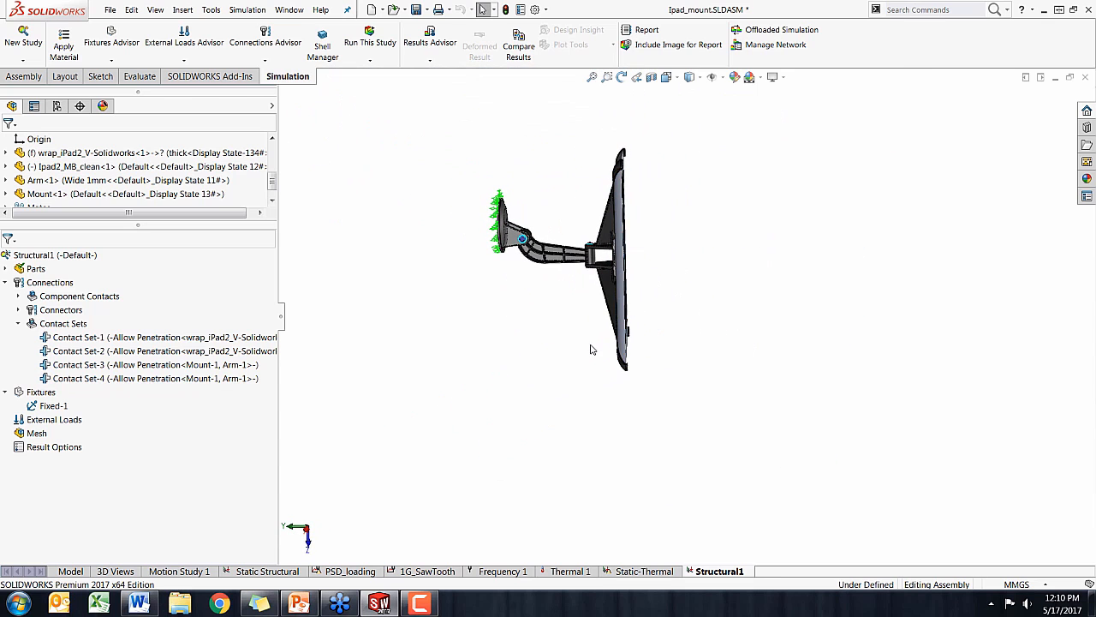
{"action": "middle_click_drag", "start_coordinate": [504, 313], "coordinate": [548, 327]}
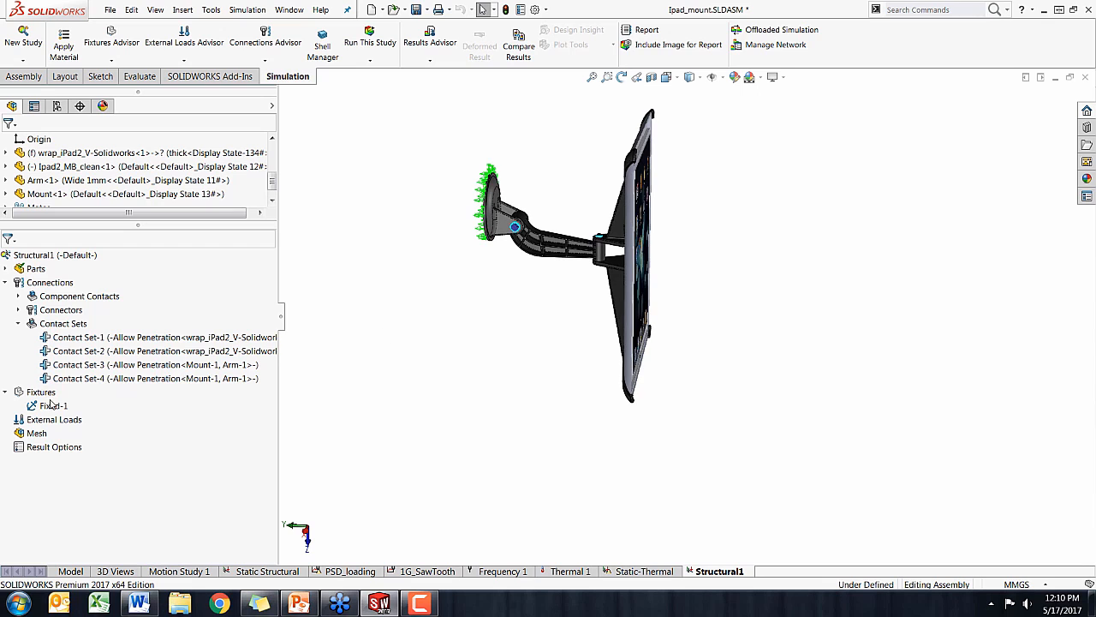
{"action": "right_click", "coordinate": [63, 427]}
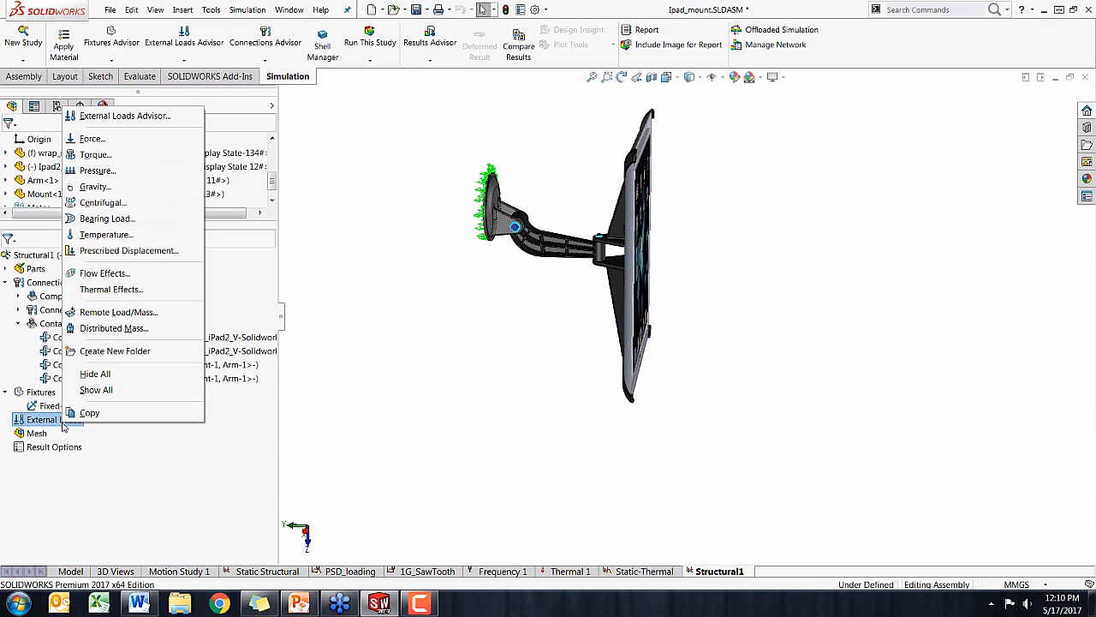
{"action": "left_click", "coordinate": [127, 186]}
{"action": "middle_click_drag", "start_coordinate": [427, 322], "coordinate": [353, 259]}
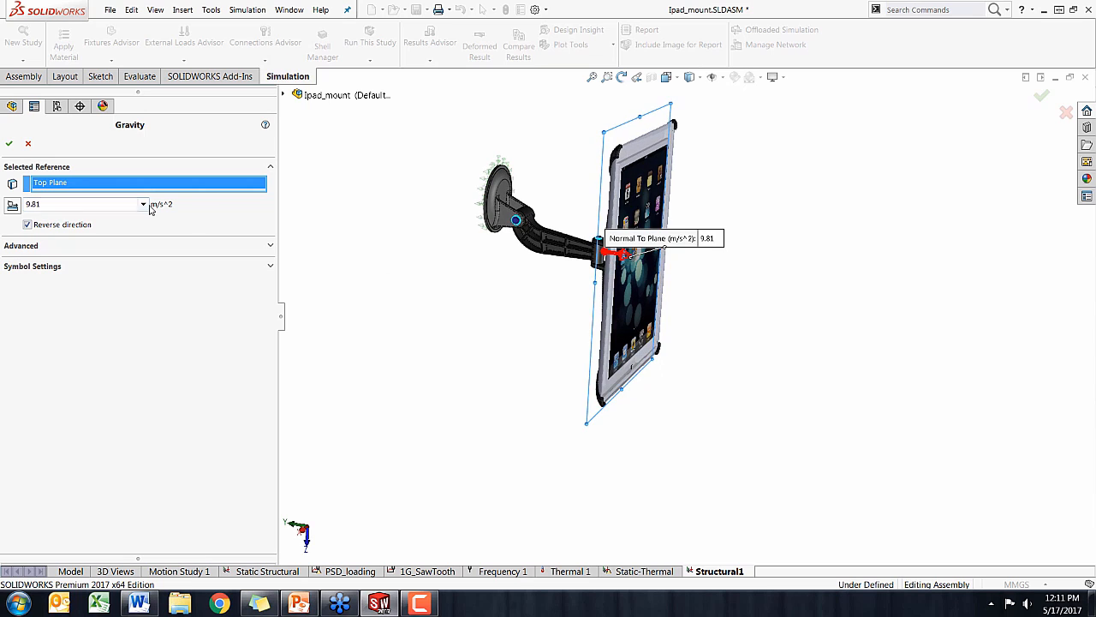
{"action": "left_click", "coordinate": [288, 95]}
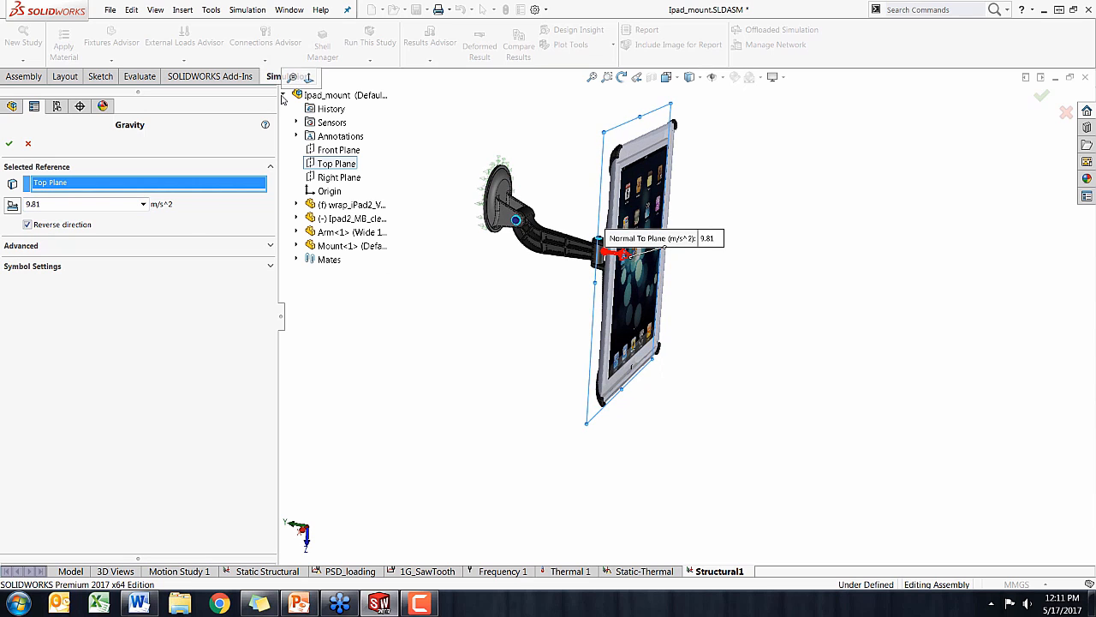
{"action": "left_click", "coordinate": [338, 149]}
{"action": "middle_click_drag", "start_coordinate": [419, 356], "coordinate": [37, 233]}
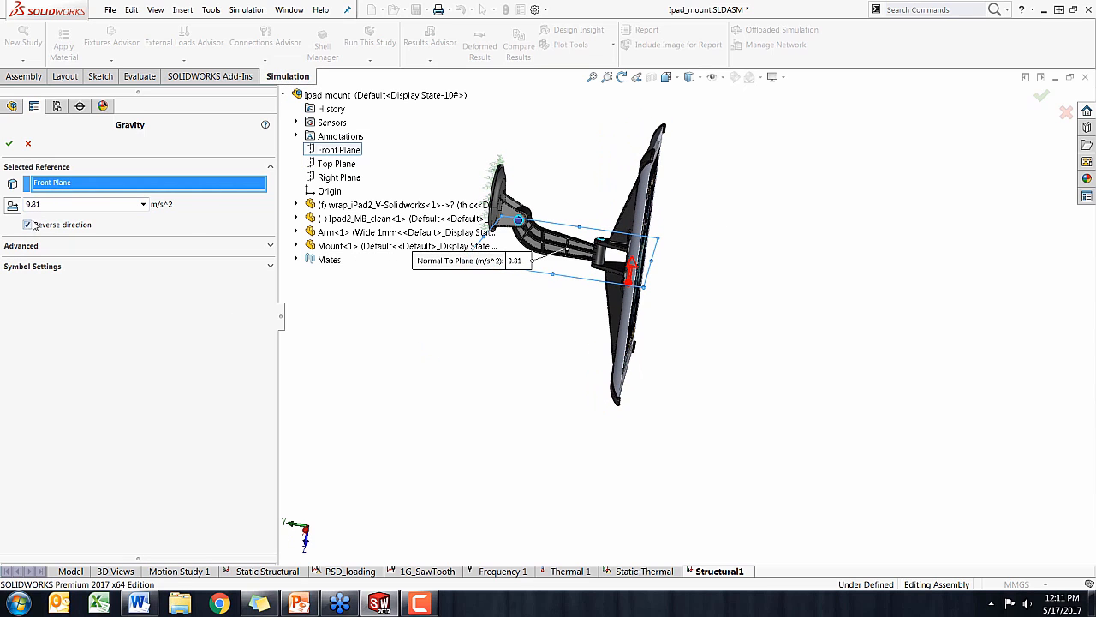
{"action": "left_click", "coordinate": [28, 224]}
{"action": "middle_click_drag", "start_coordinate": [383, 370], "coordinate": [465, 436]}
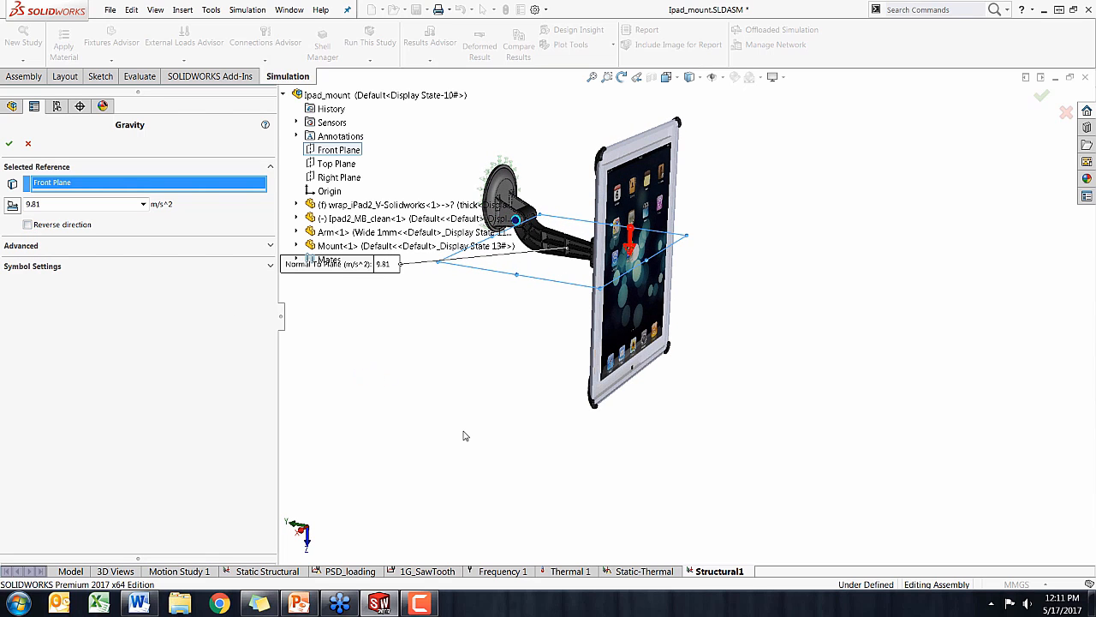
{"action": "left_click", "coordinate": [9, 144]}
In the Static Structural study, show the mesh and examine it on the arm, the mount, the iPad holder and the iPad
{"action": "middle_click_drag", "start_coordinate": [453, 358], "coordinate": [358, 358]}
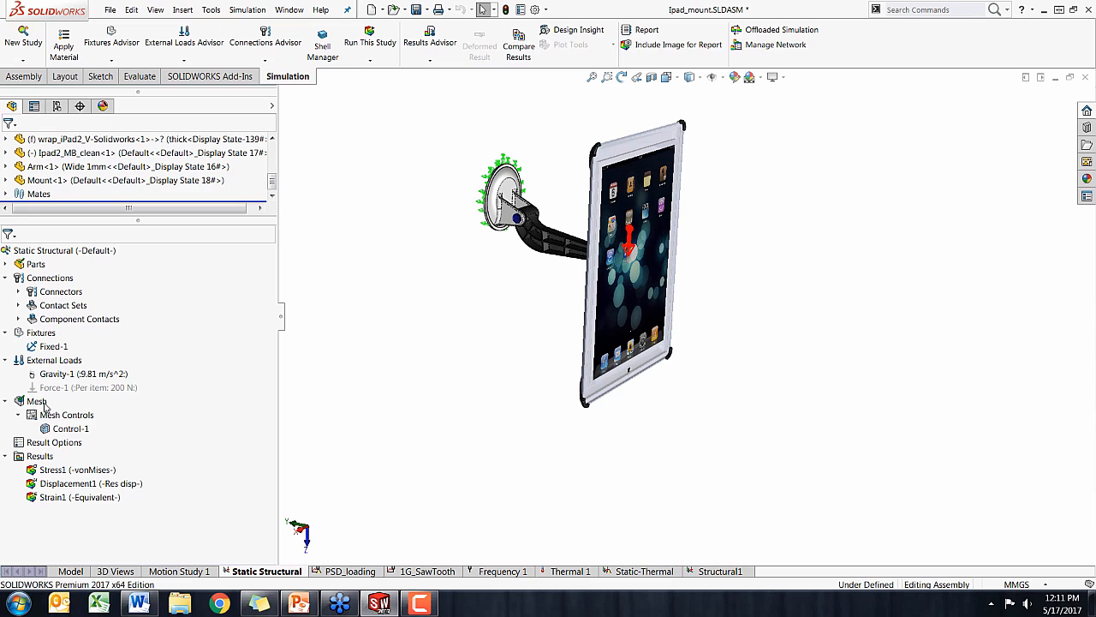
{"action": "left_click", "coordinate": [6, 400]}
{"action": "right_click", "coordinate": [34, 403]}
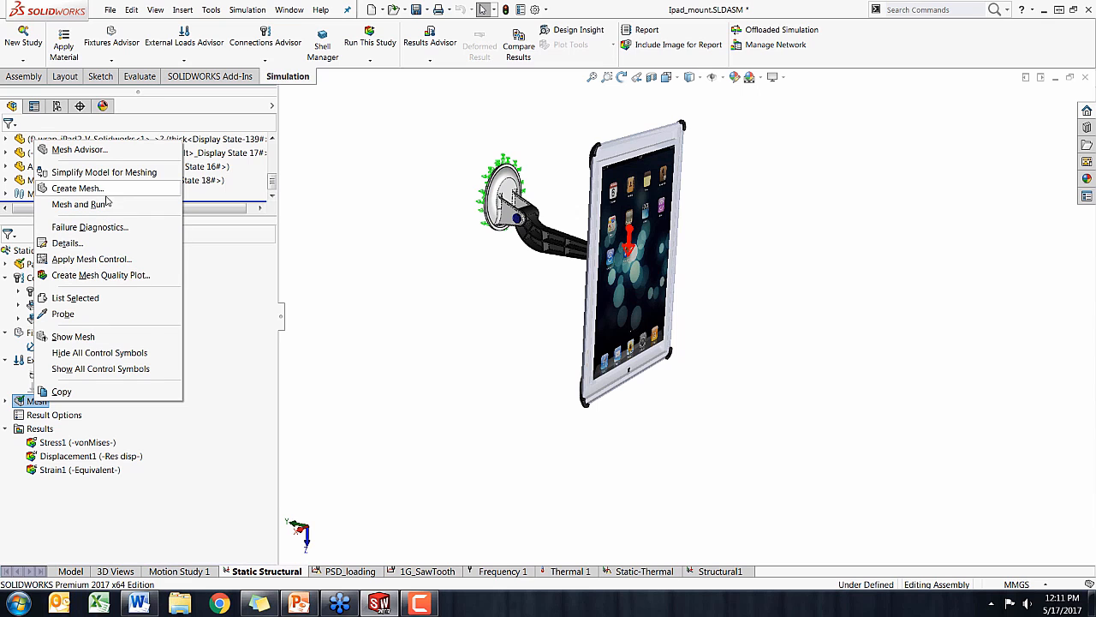
{"action": "left_click", "coordinate": [77, 338]}
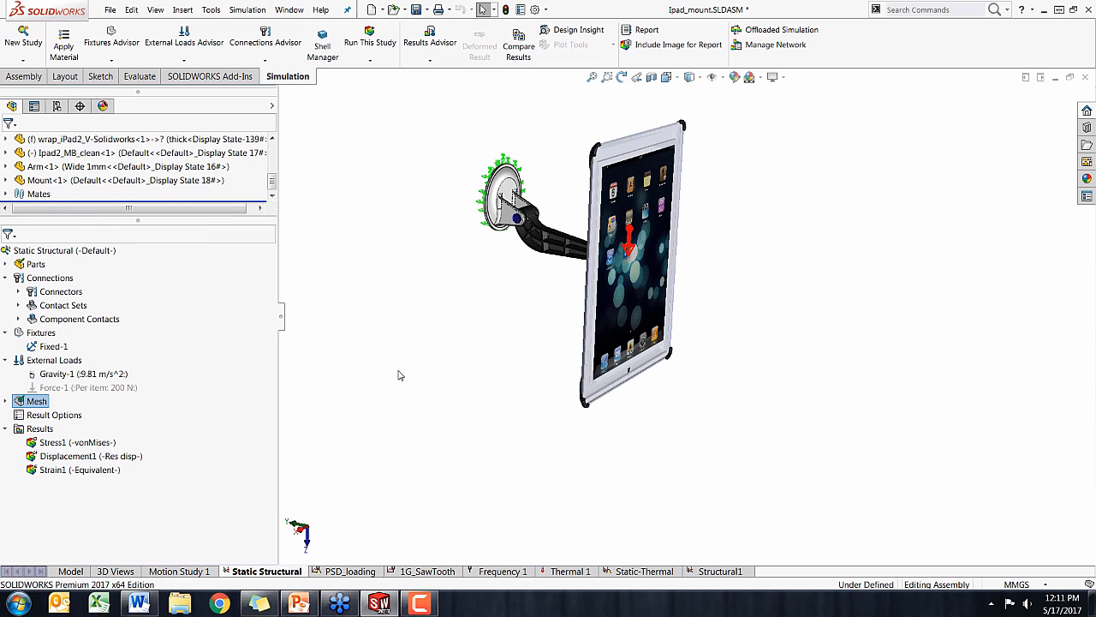
{"action": "middle_click_drag", "start_coordinate": [420, 363], "coordinate": [558, 263]}
{"action": "scroll", "coordinate": [553, 227], "scroll_direction": "down", "scroll_amount": 4}
{"action": "scroll", "coordinate": [549, 175], "scroll_direction": "down", "scroll_amount": 5}
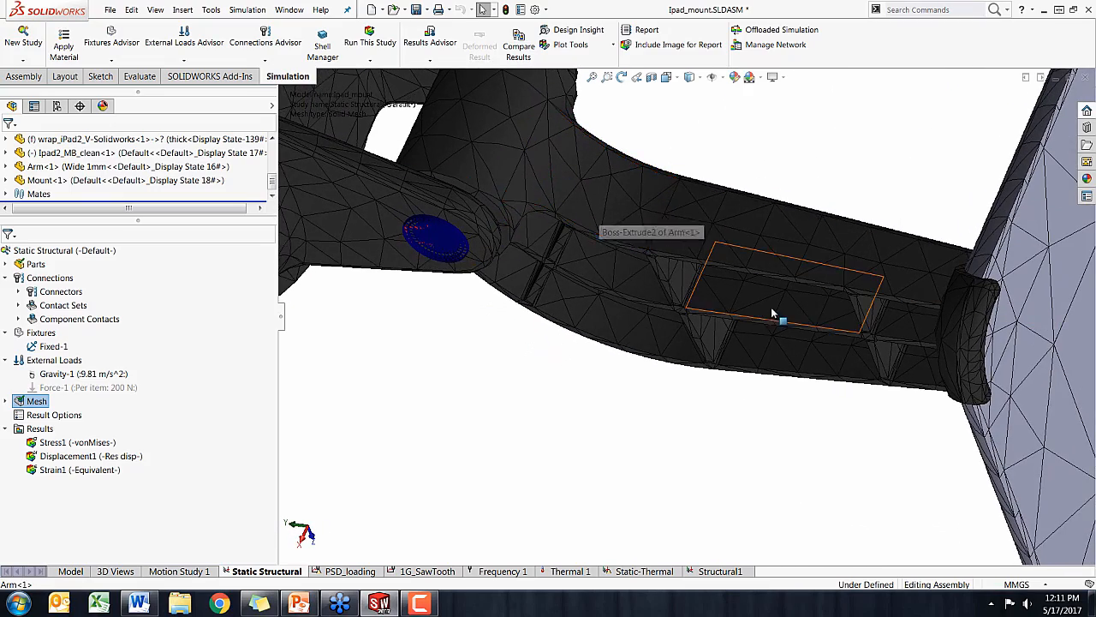
{"action": "middle_click_drag", "start_coordinate": [585, 305], "coordinate": [765, 255]}
{"action": "scroll", "coordinate": [573, 257], "scroll_direction": "up", "scroll_amount": 4}
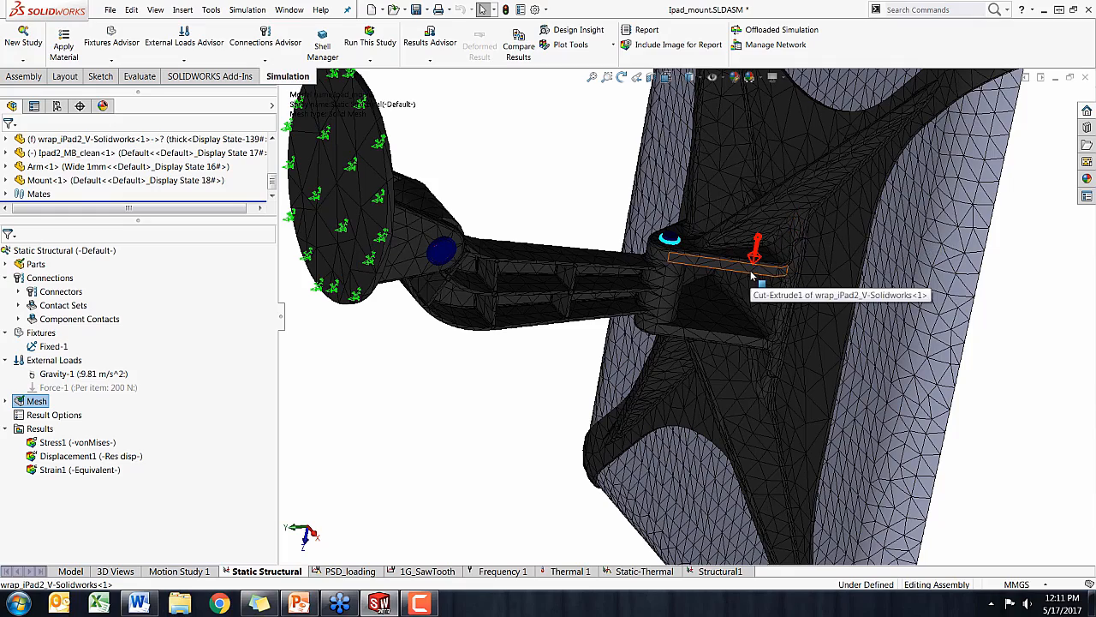
{"action": "middle_click_drag", "start_coordinate": [665, 289], "coordinate": [603, 261]}
{"action": "scroll", "coordinate": [594, 257], "scroll_direction": "up", "scroll_amount": 3}
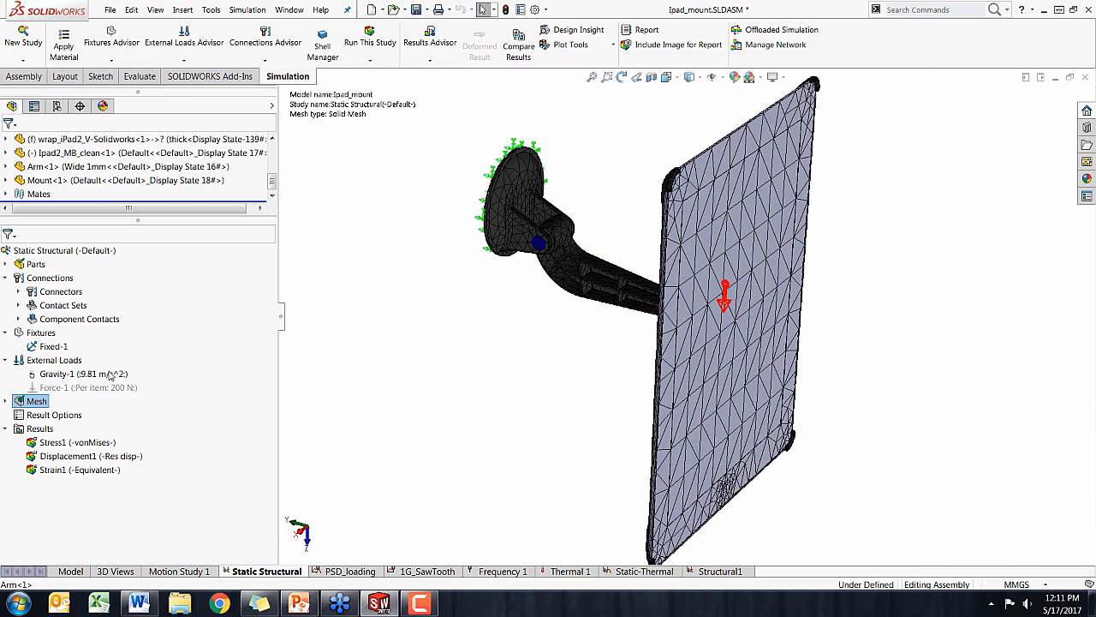
Show the von Mises stress plot and examine the stresses on the mount, arm and iPad from both sides
{"action": "left_click", "coordinate": [61, 443]}
{"action": "middle_click_drag", "start_coordinate": [433, 377], "coordinate": [465, 359]}
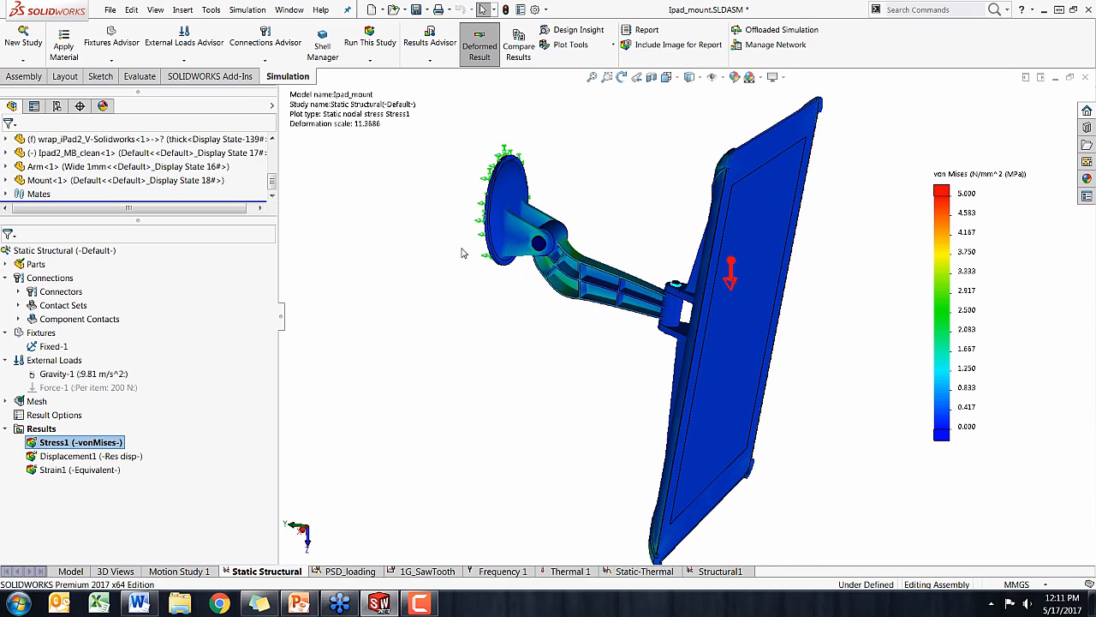
{"action": "middle_click_drag", "start_coordinate": [622, 279], "coordinate": [412, 327]}
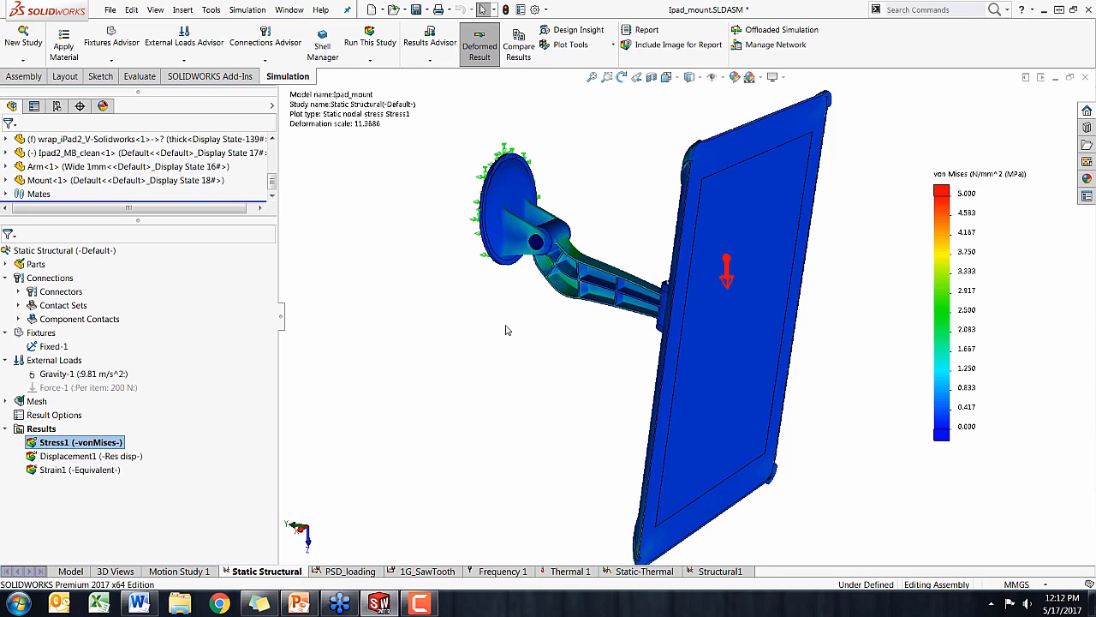
{"action": "middle_click_drag", "start_coordinate": [532, 238], "coordinate": [441, 283]}
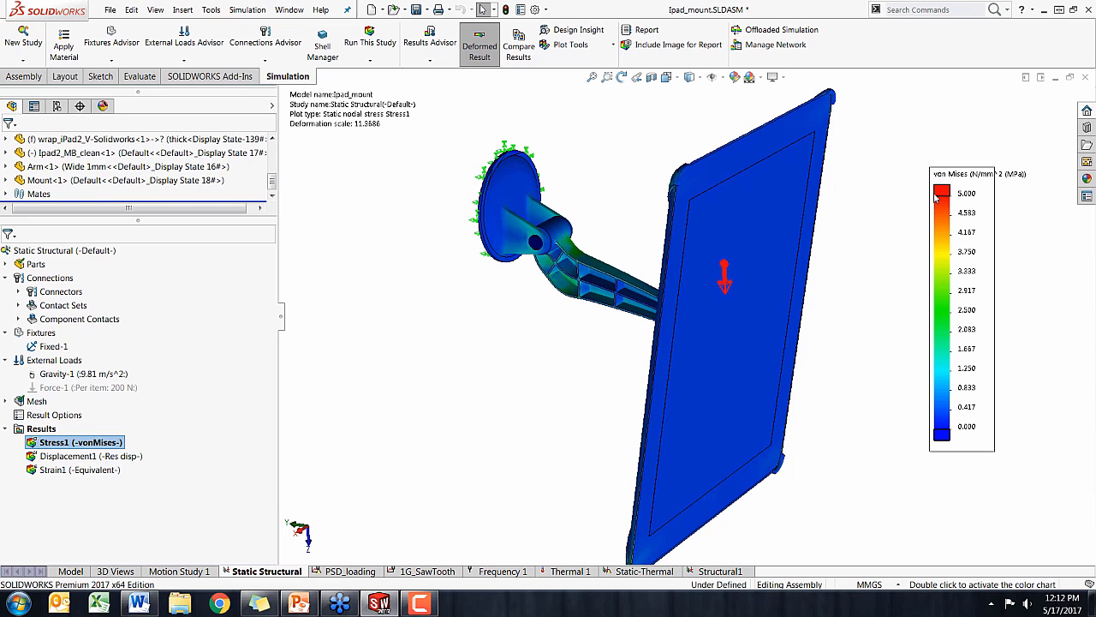
{"action": "middle_click_drag", "start_coordinate": [559, 310], "coordinate": [662, 231]}
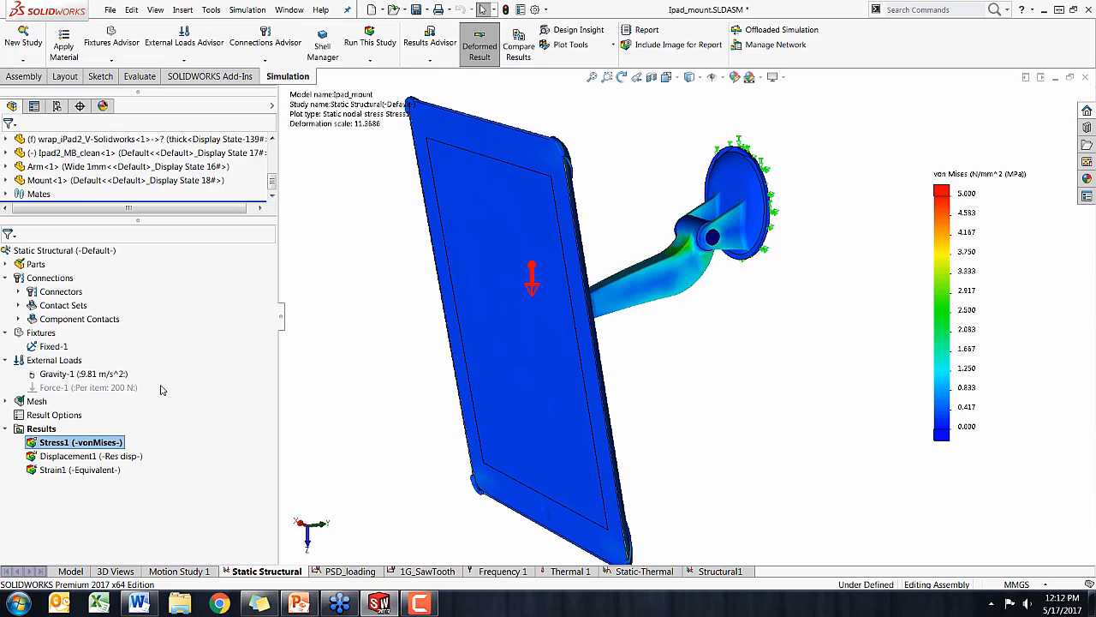
Iso-clip the von Mises stress plot at about 1.45 N/mm^2, examine the stressed regions of the arm from several sides, and discard the clipping
{"action": "right_click", "coordinate": [89, 447]}
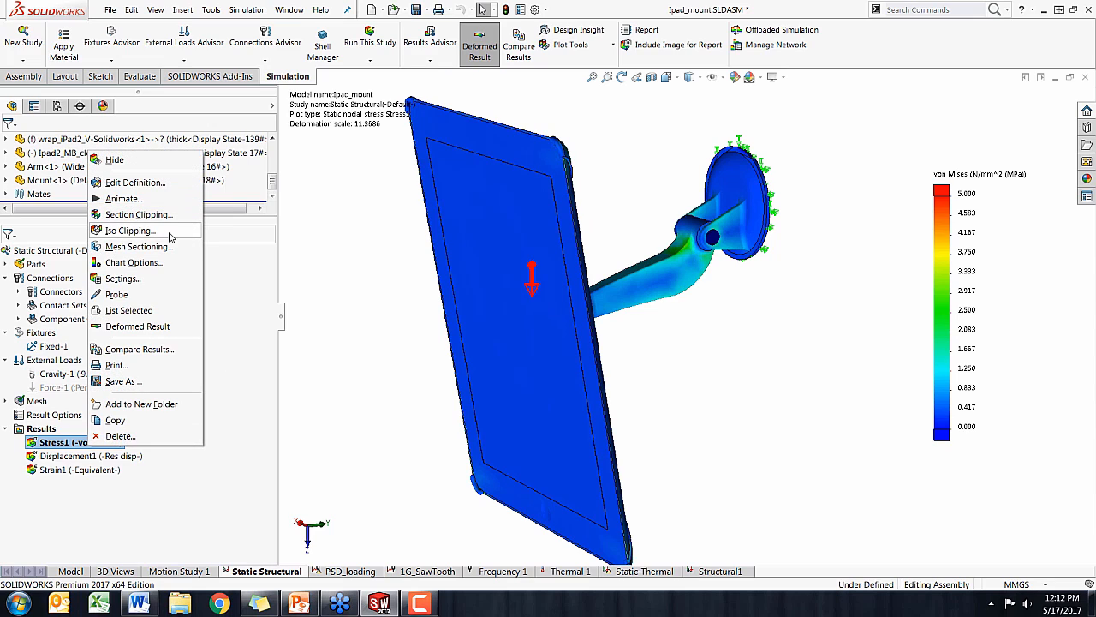
{"action": "left_click", "coordinate": [141, 233]}
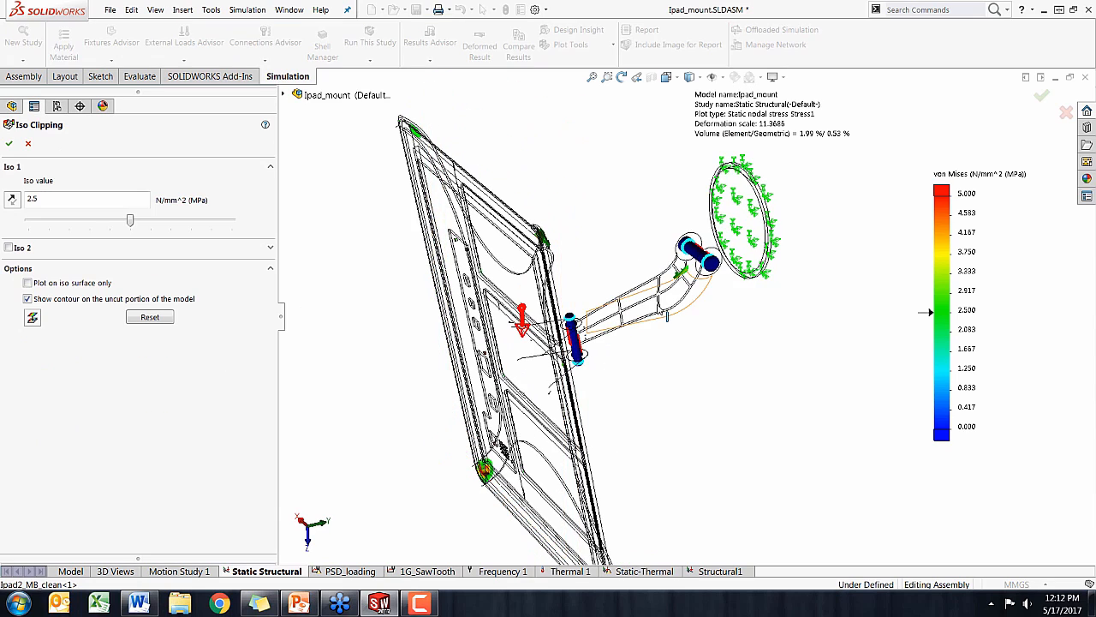
{"action": "scroll", "coordinate": [659, 317], "scroll_direction": "down", "scroll_amount": 3}
{"action": "left_click_drag", "start_coordinate": [131, 225], "coordinate": [89, 225]}
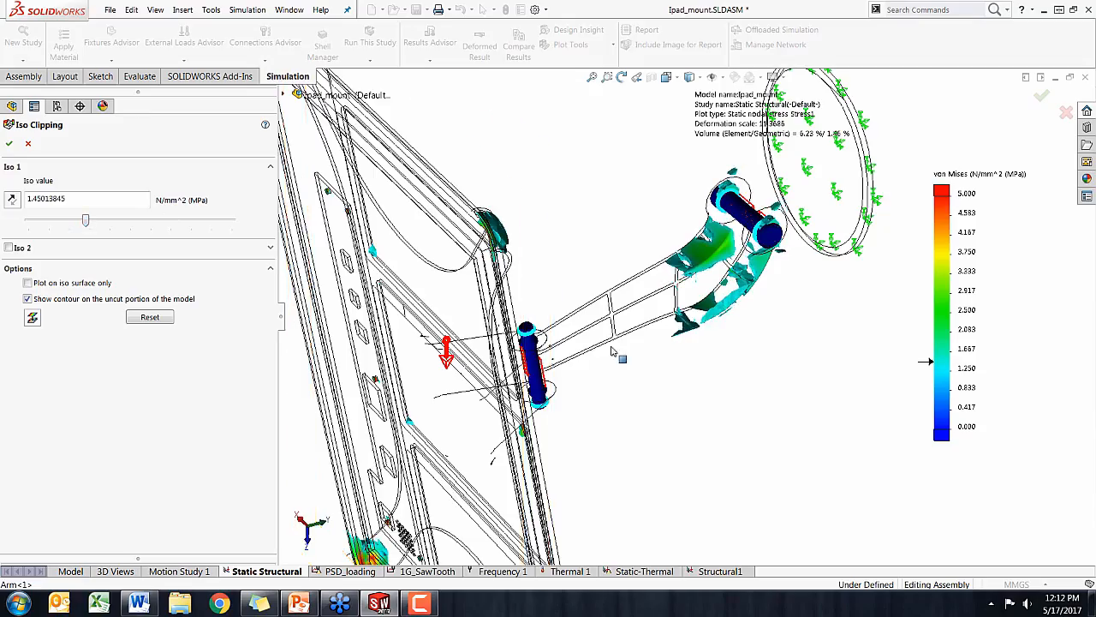
{"action": "middle_click_drag", "start_coordinate": [616, 352], "coordinate": [747, 396]}
{"action": "scroll", "coordinate": [542, 233], "scroll_direction": "down", "scroll_amount": 3}
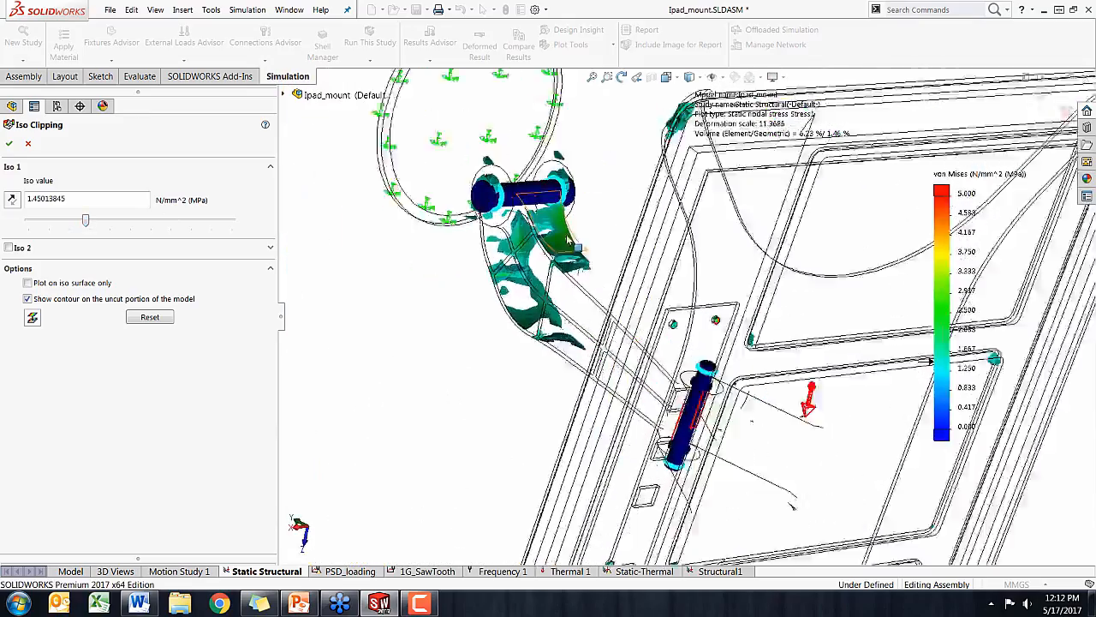
{"action": "middle_click_drag", "start_coordinate": [541, 233], "coordinate": [287, 240]}
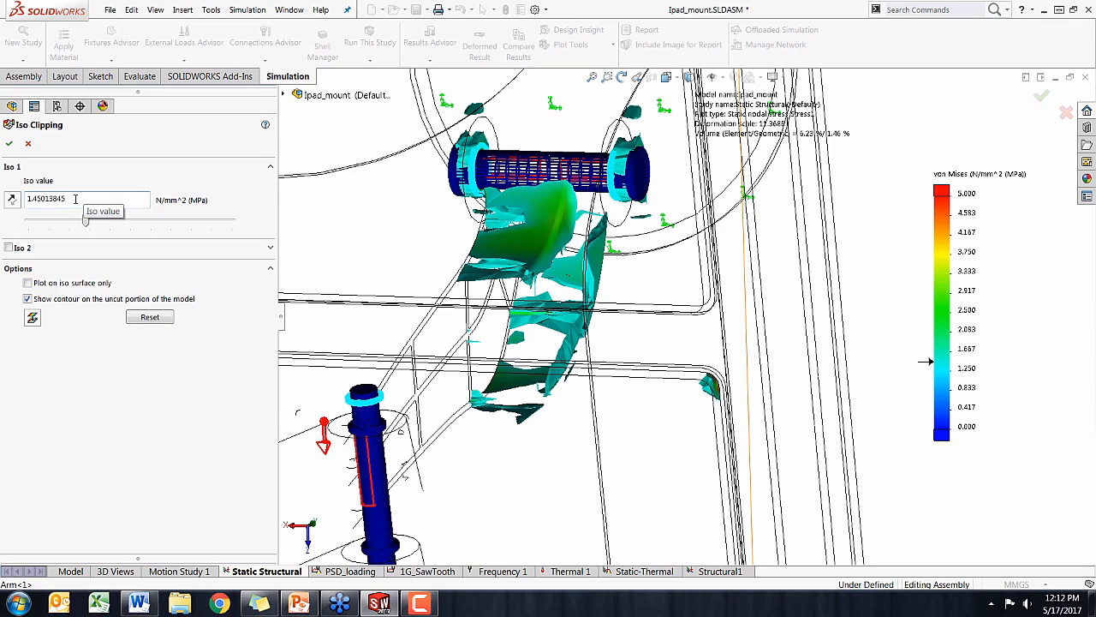
{"action": "middle_click_drag", "start_coordinate": [519, 252], "coordinate": [381, 330]}
{"action": "scroll", "coordinate": [519, 248], "scroll_direction": "up", "scroll_amount": 5}
{"action": "scroll", "coordinate": [375, 335], "scroll_direction": "down", "scroll_amount": 5}
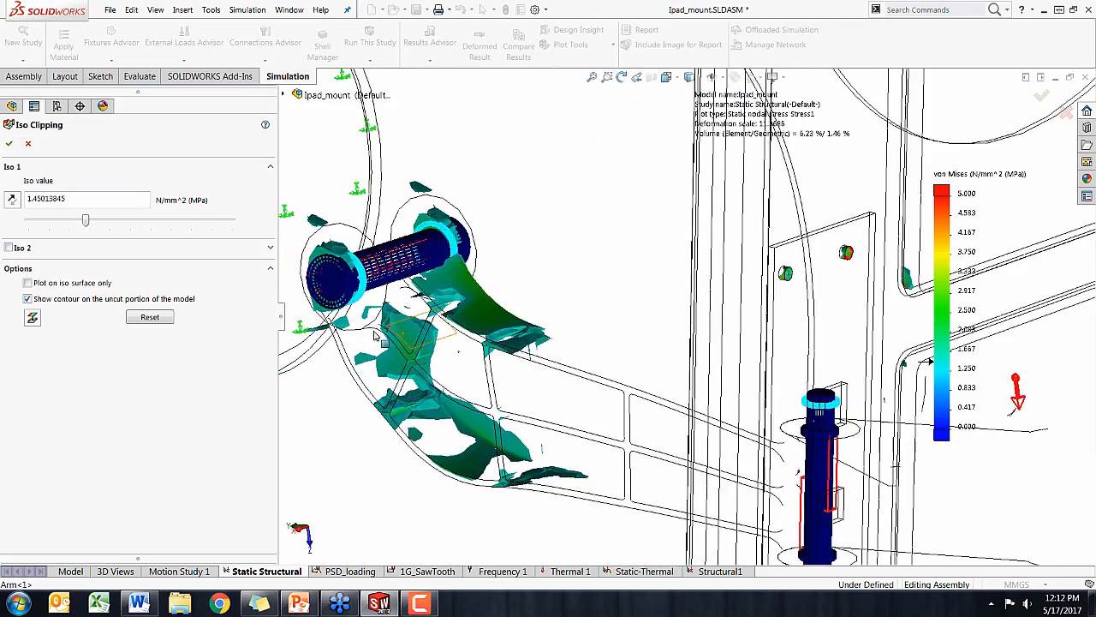
{"action": "scroll", "coordinate": [375, 335], "scroll_direction": "up", "scroll_amount": 3}
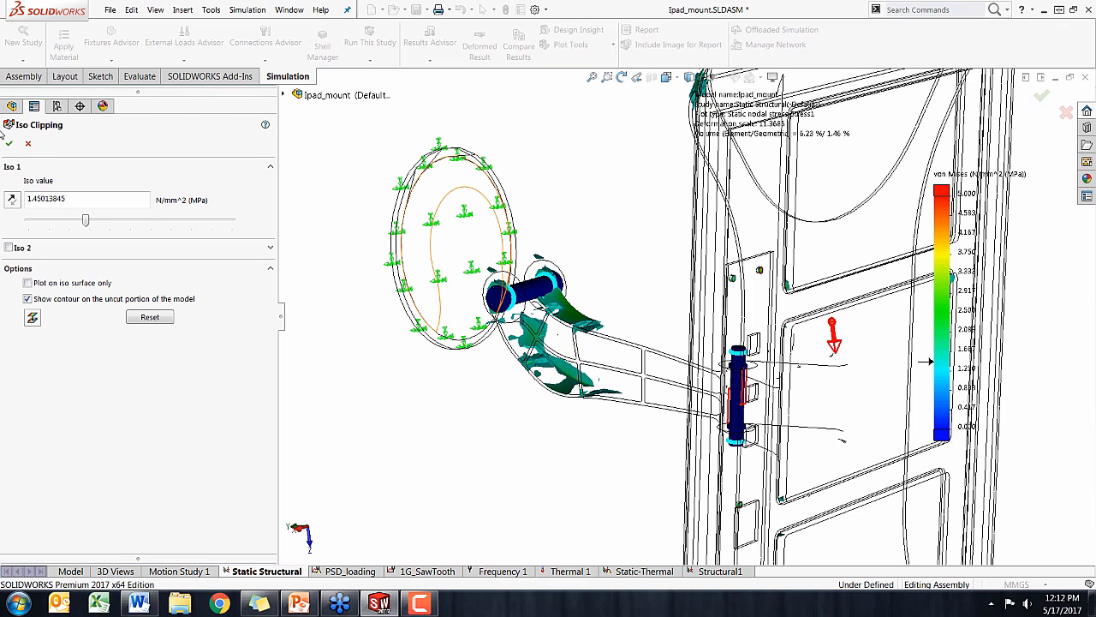
{"action": "left_click", "coordinate": [29, 144]}
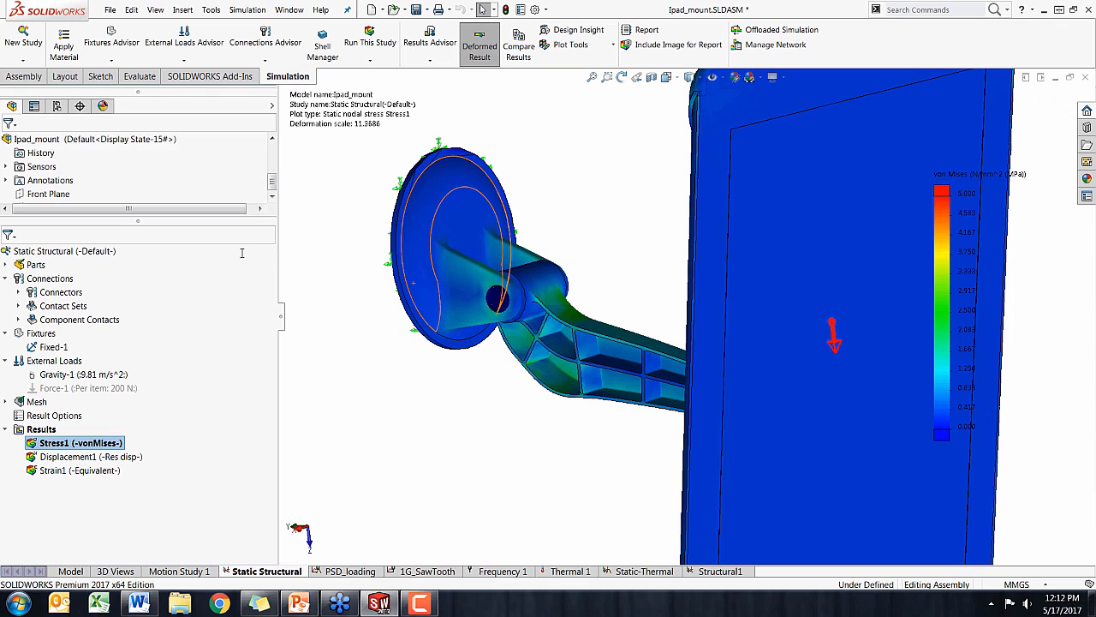
List the connector forces for all connectors in SI units, review the pin connector values, and close the list
{"action": "right_click", "coordinate": [37, 435]}
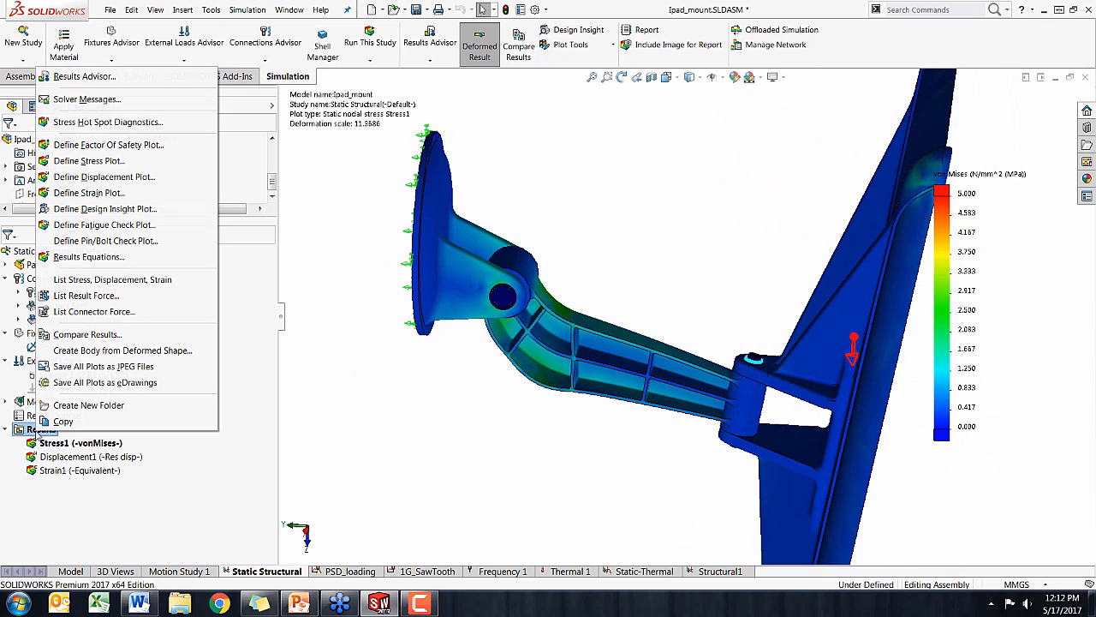
{"action": "left_click", "coordinate": [109, 315]}
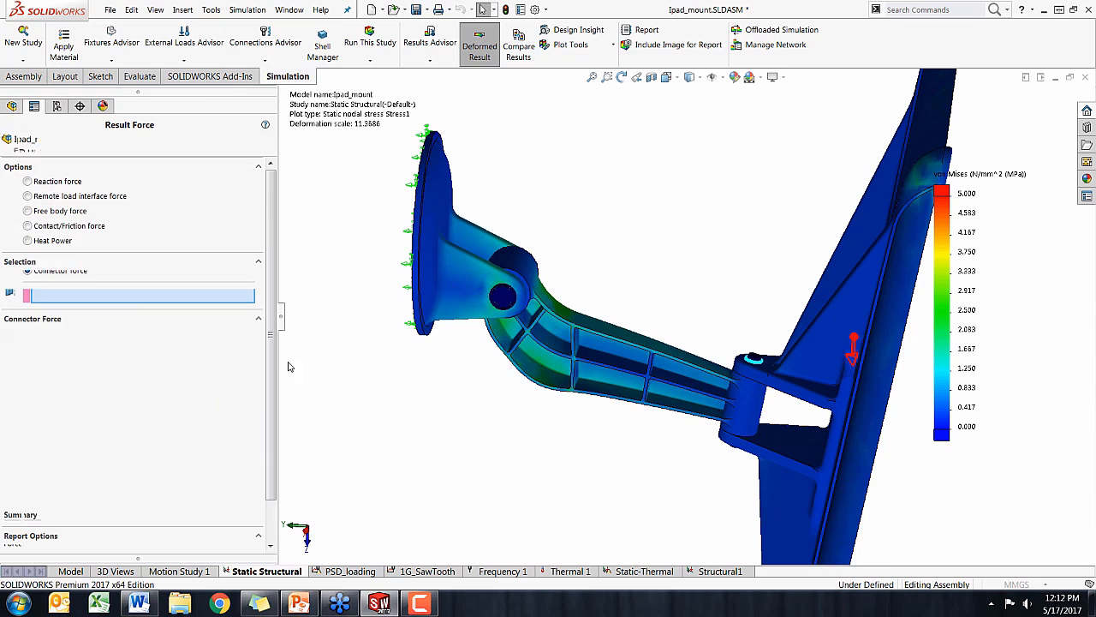
{"action": "scroll", "coordinate": [248, 360], "scroll_direction": "down", "scroll_amount": 1}
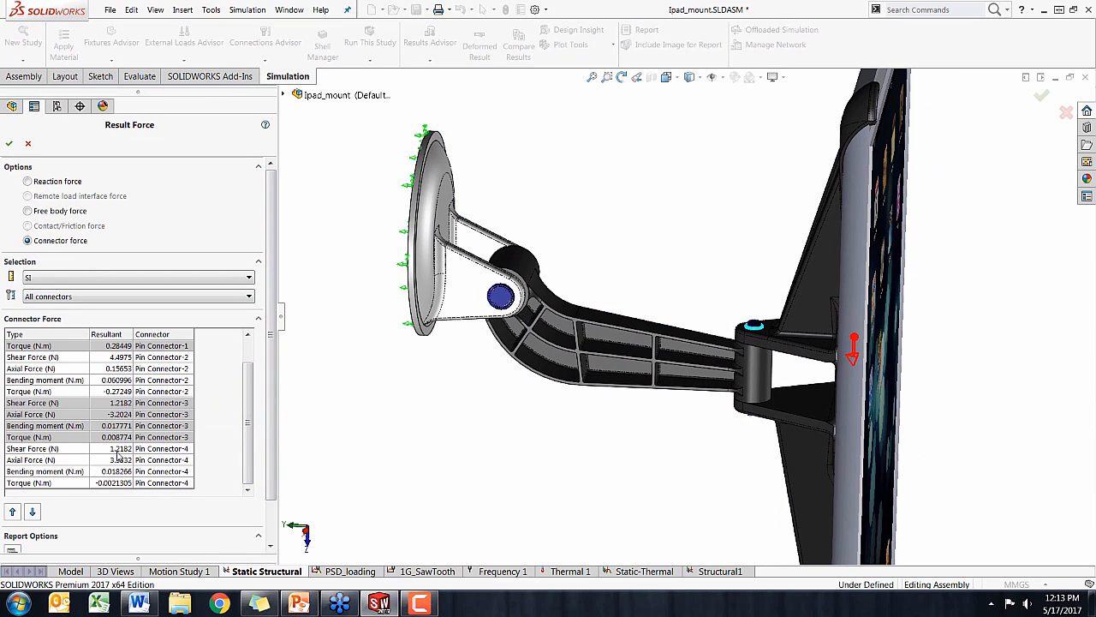
{"action": "middle_click_drag", "start_coordinate": [448, 411], "coordinate": [418, 401]}
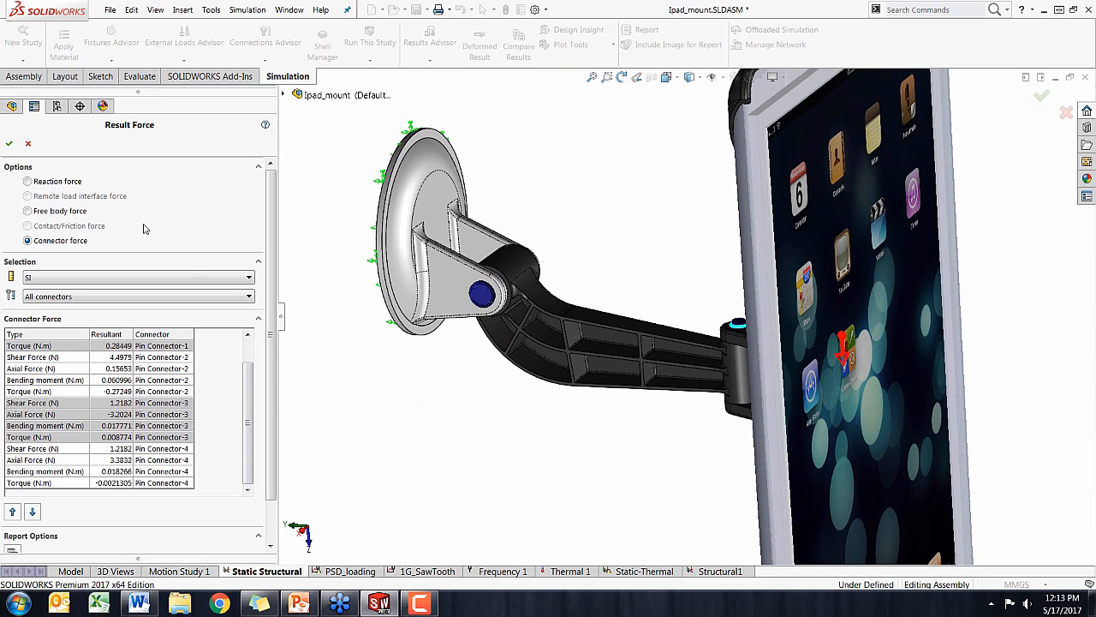
{"action": "left_click", "coordinate": [28, 145]}
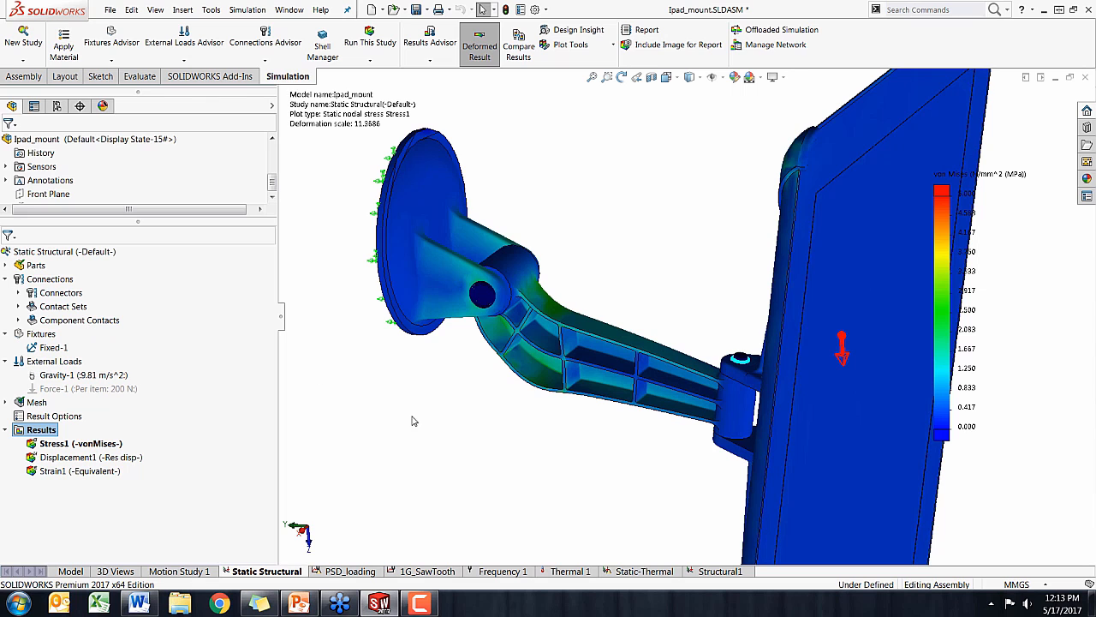
Show the resultant displacement plot and examine the deformation of the mount, arm and iPad from the side and the front
{"action": "left_click", "coordinate": [102, 458]}
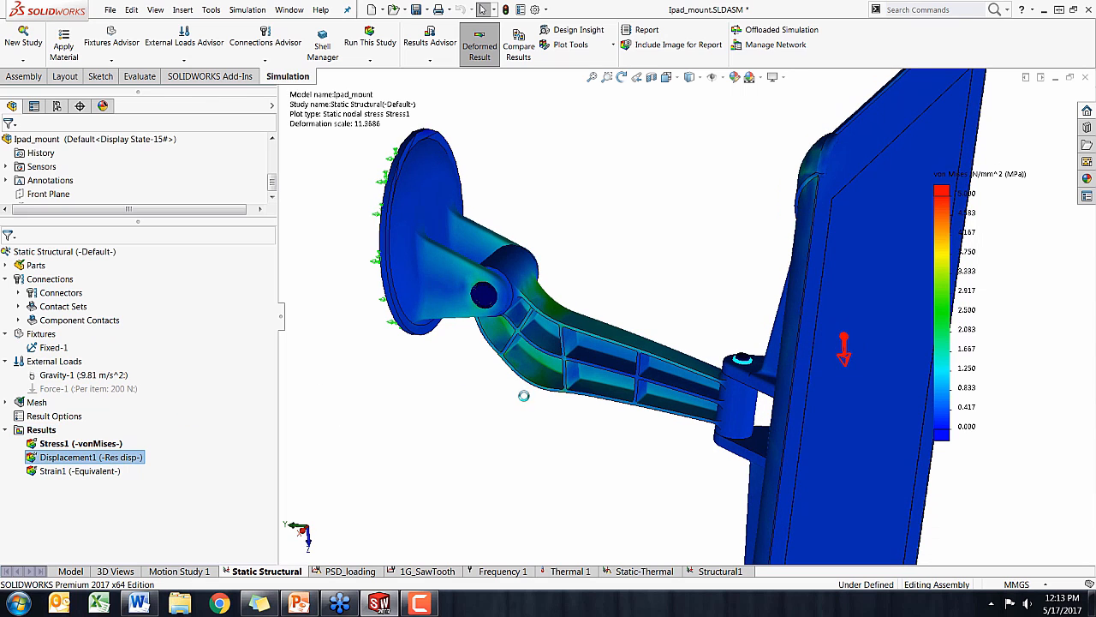
{"action": "middle_click_drag", "start_coordinate": [524, 396], "coordinate": [548, 392]}
{"action": "scroll", "coordinate": [668, 322], "scroll_direction": "up", "scroll_amount": 4}
{"action": "middle_click_drag", "start_coordinate": [681, 422], "coordinate": [682, 423]}
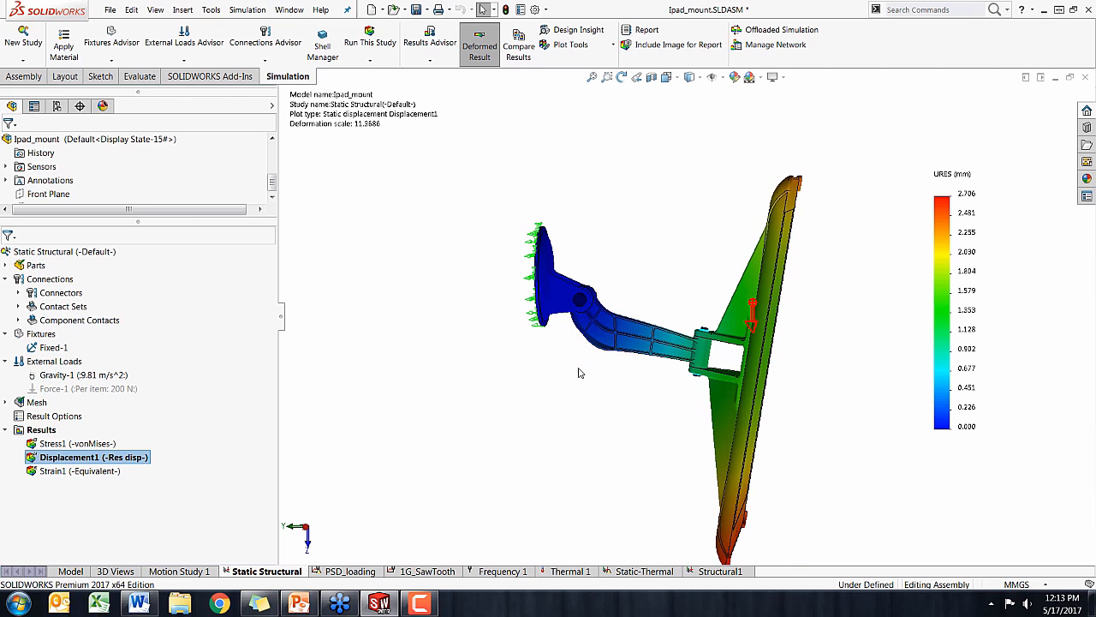
{"action": "scroll", "coordinate": [673, 455], "scroll_direction": "up", "scroll_amount": 4}
{"action": "middle_click_drag", "start_coordinate": [672, 455], "coordinate": [673, 425]}
{"action": "scroll", "coordinate": [675, 424], "scroll_direction": "down", "scroll_amount": 2}
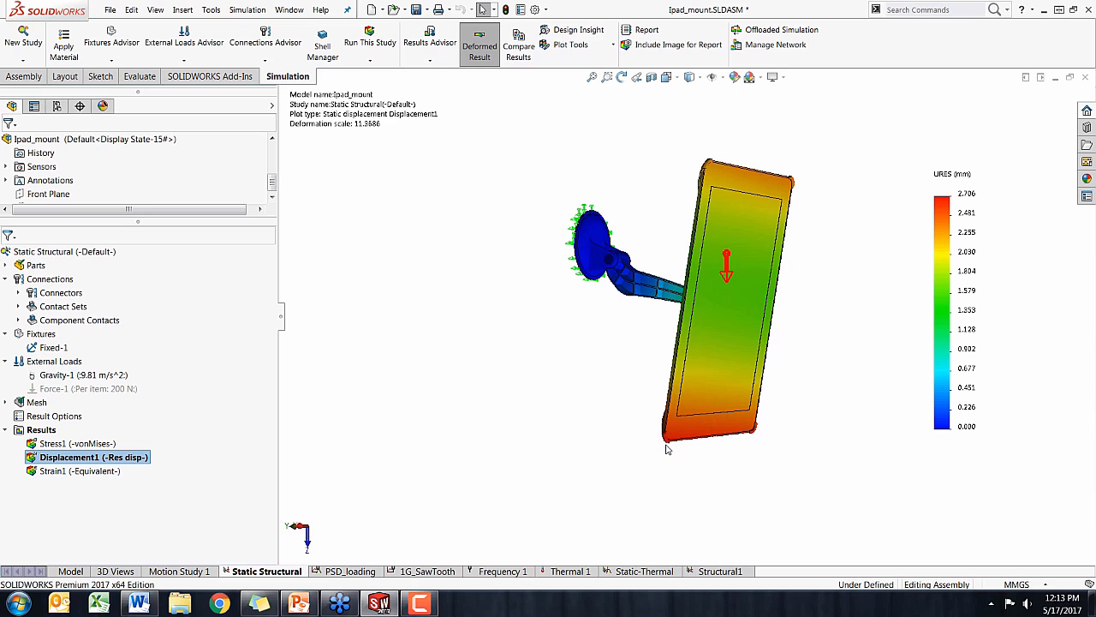
{"action": "middle_click_drag", "start_coordinate": [667, 448], "coordinate": [686, 437]}
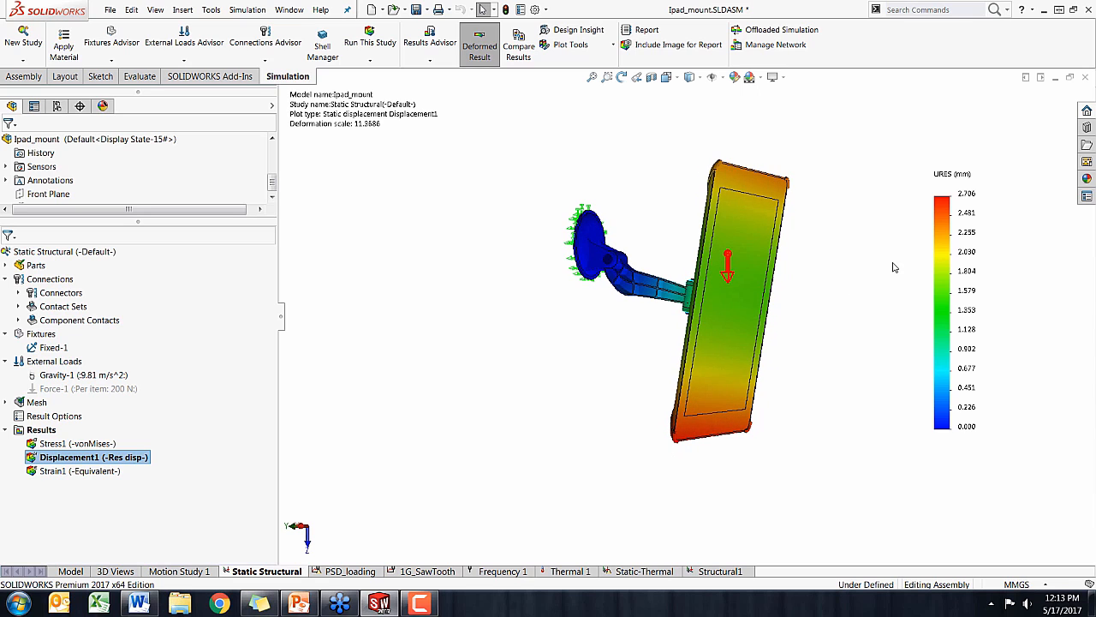
{"action": "middle_click_drag", "start_coordinate": [575, 338], "coordinate": [659, 279]}
{"action": "scroll", "coordinate": [673, 279], "scroll_direction": "down", "scroll_amount": 5}
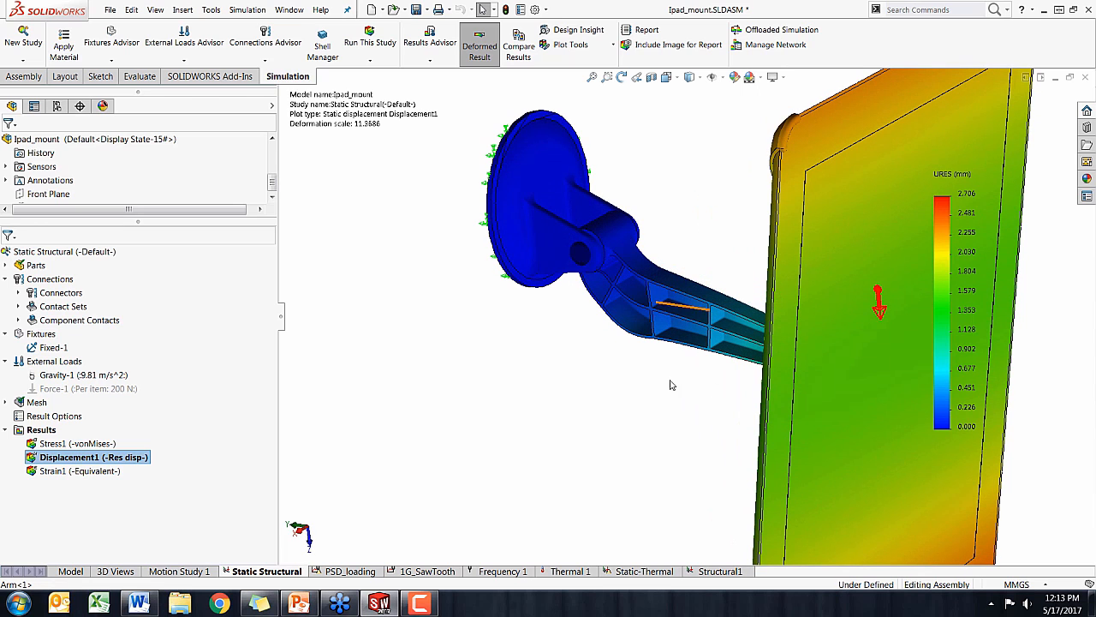
{"action": "scroll", "coordinate": [660, 377], "scroll_direction": "up", "scroll_amount": 5}
{"action": "middle_click_drag", "start_coordinate": [660, 378], "coordinate": [620, 313]}
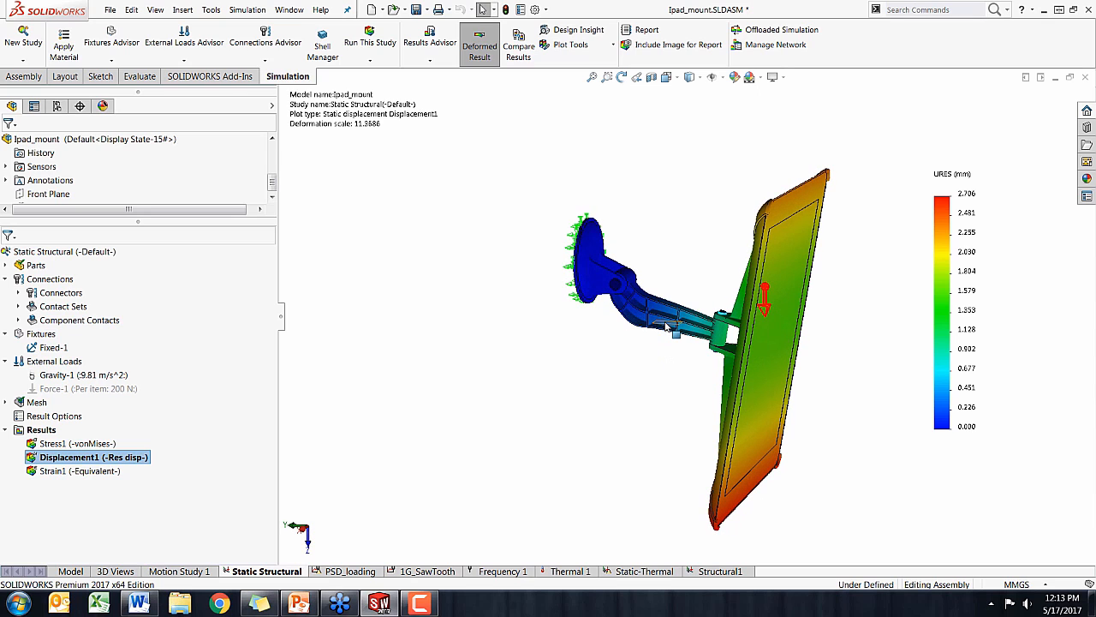
{"action": "middle_click_drag", "start_coordinate": [613, 340], "coordinate": [637, 323]}
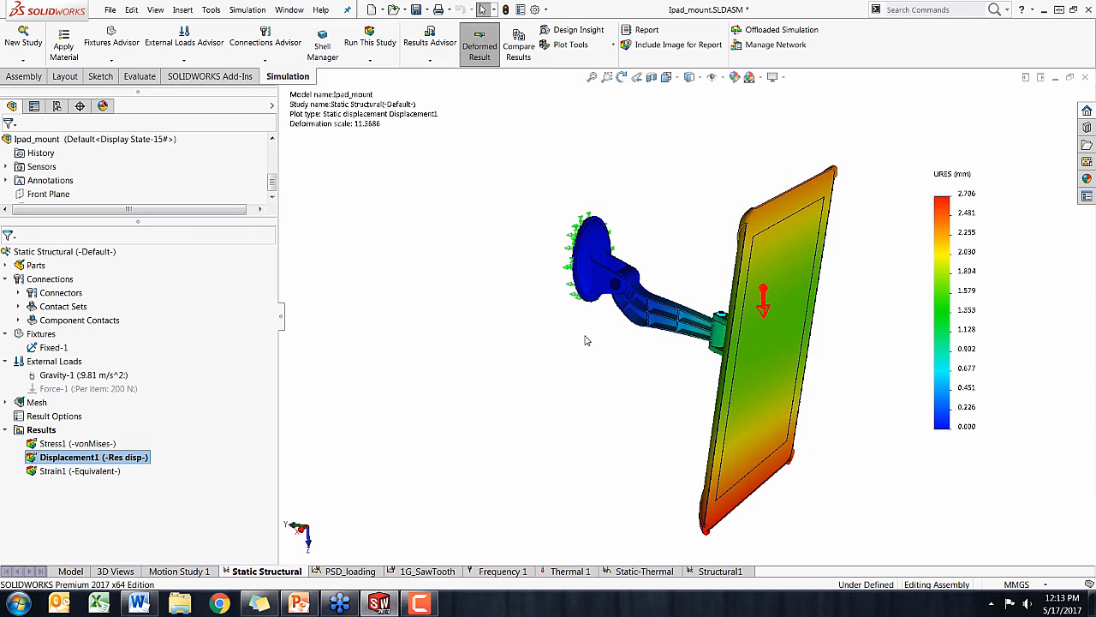
{"action": "middle_click_drag", "start_coordinate": [586, 339], "coordinate": [601, 319]}
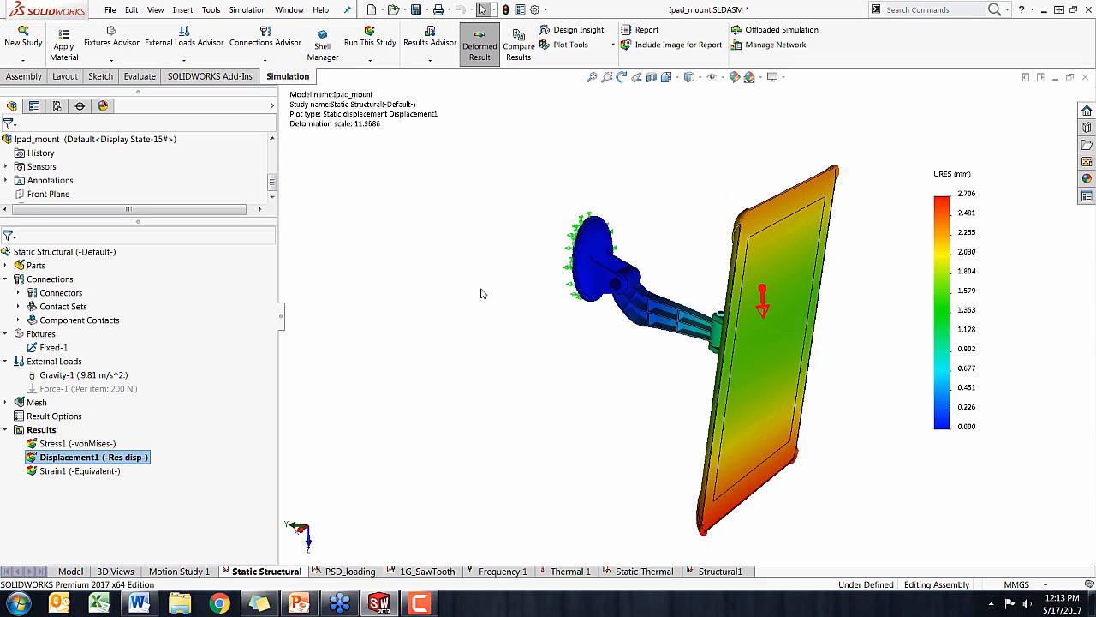
Return from the study to the assembly model and open the arm part in its own window
{"action": "left_click", "coordinate": [73, 572]}
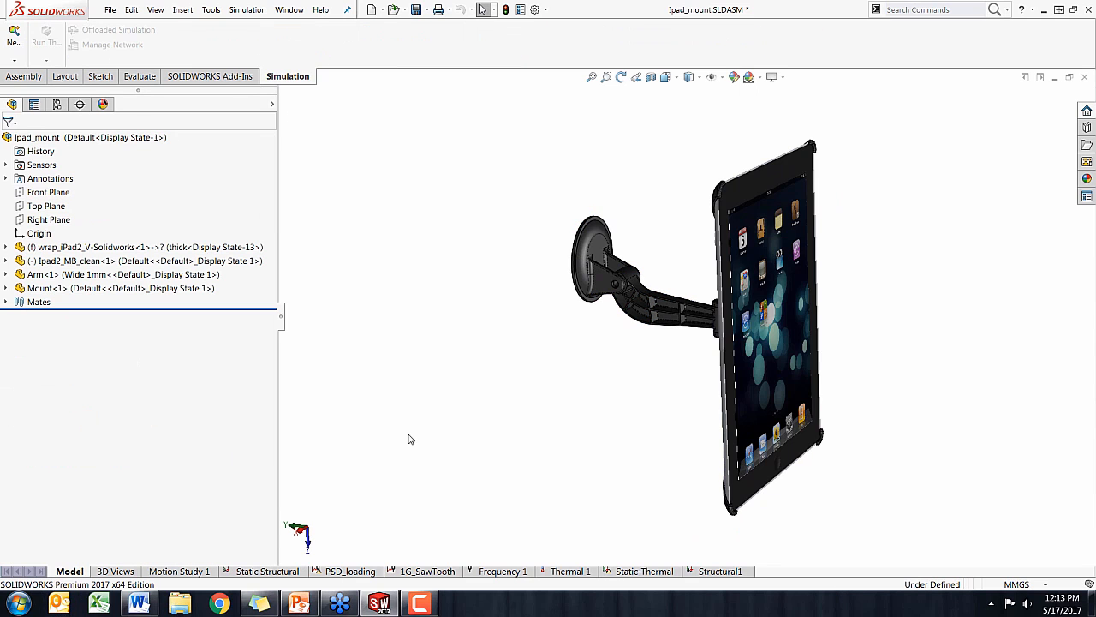
{"action": "scroll", "coordinate": [648, 315], "scroll_direction": "down", "scroll_amount": 5}
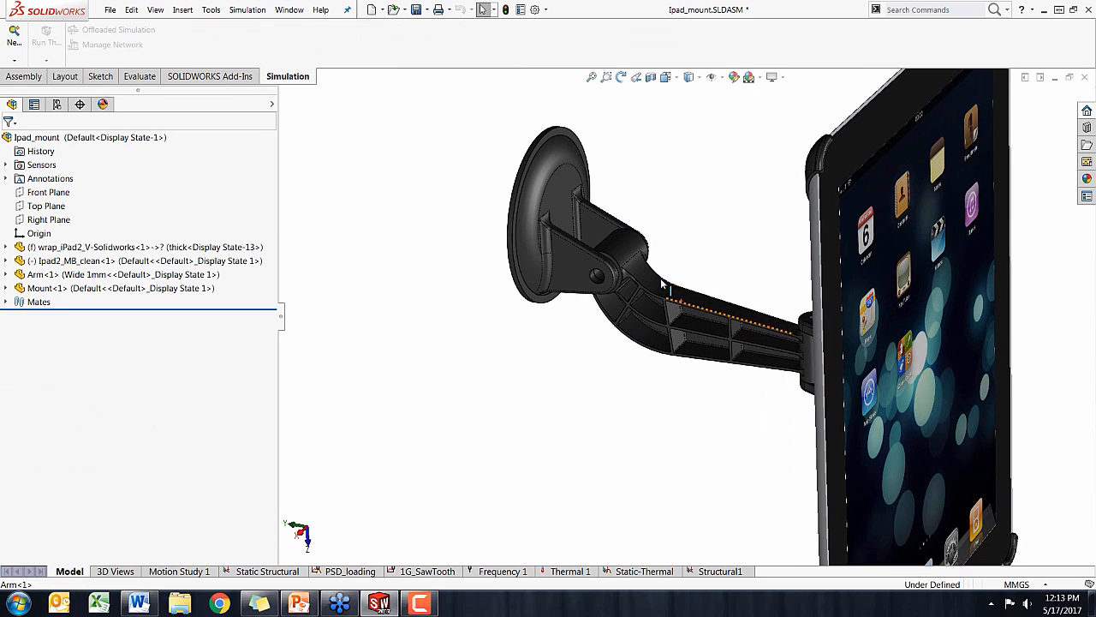
{"action": "right_click", "coordinate": [658, 274]}
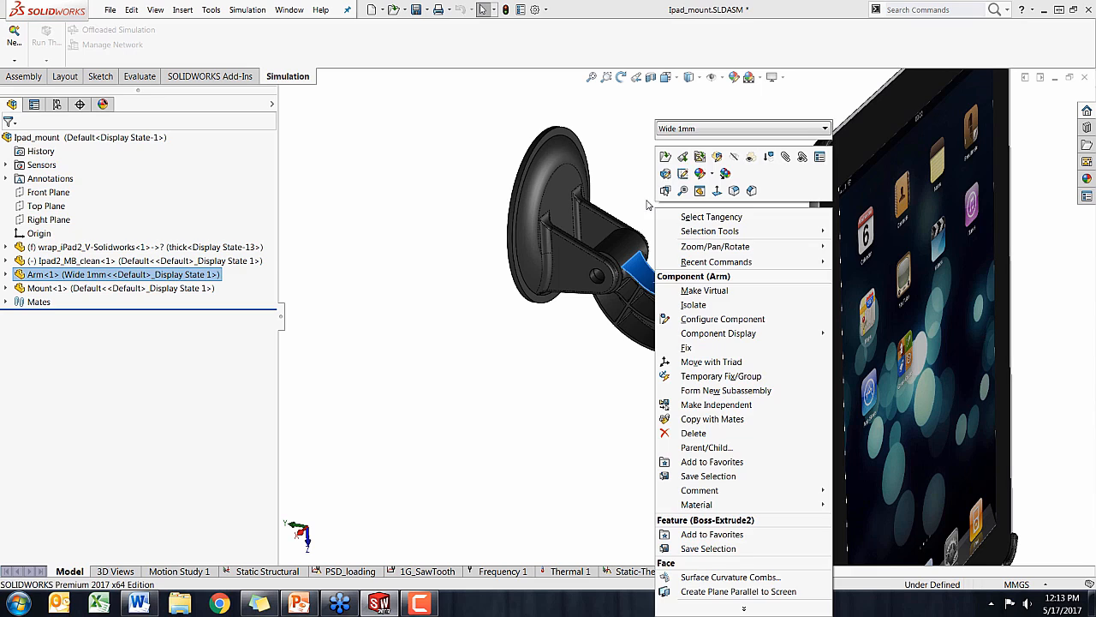
{"action": "left_click", "coordinate": [647, 205]}
{"action": "left_click", "coordinate": [650, 279]}
{"action": "right_click", "coordinate": [650, 280]}
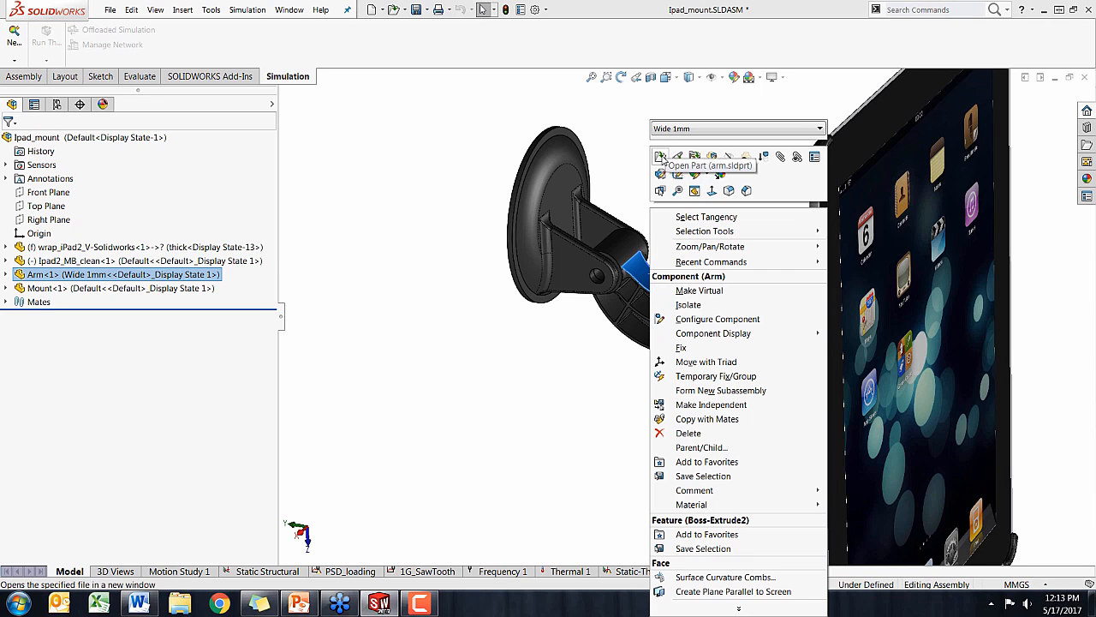
{"action": "left_click", "coordinate": [663, 158]}
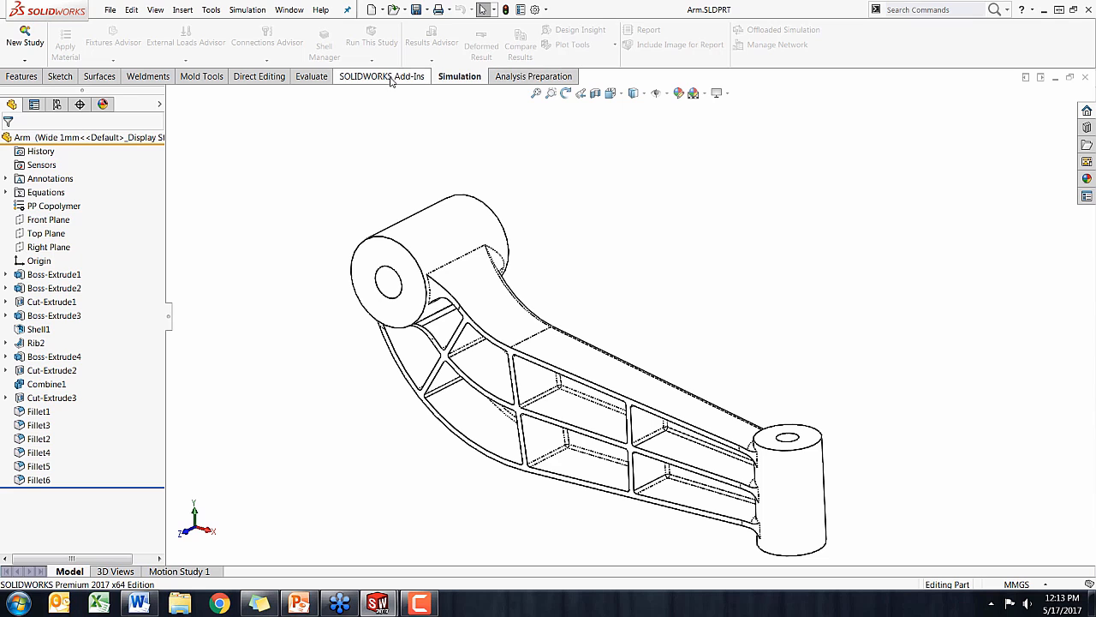
Create a Static study for the arm part and apply PP Copolymer from the SOLIDWORKS plastics as its material
{"action": "left_click", "coordinate": [25, 38]}
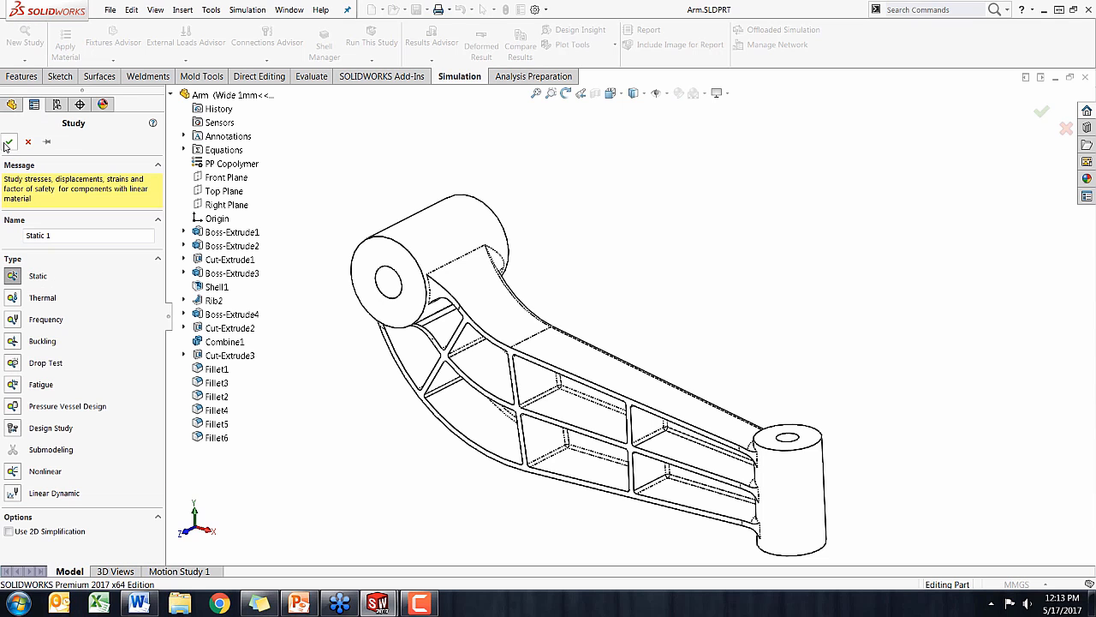
{"action": "left_click", "coordinate": [8, 142]}
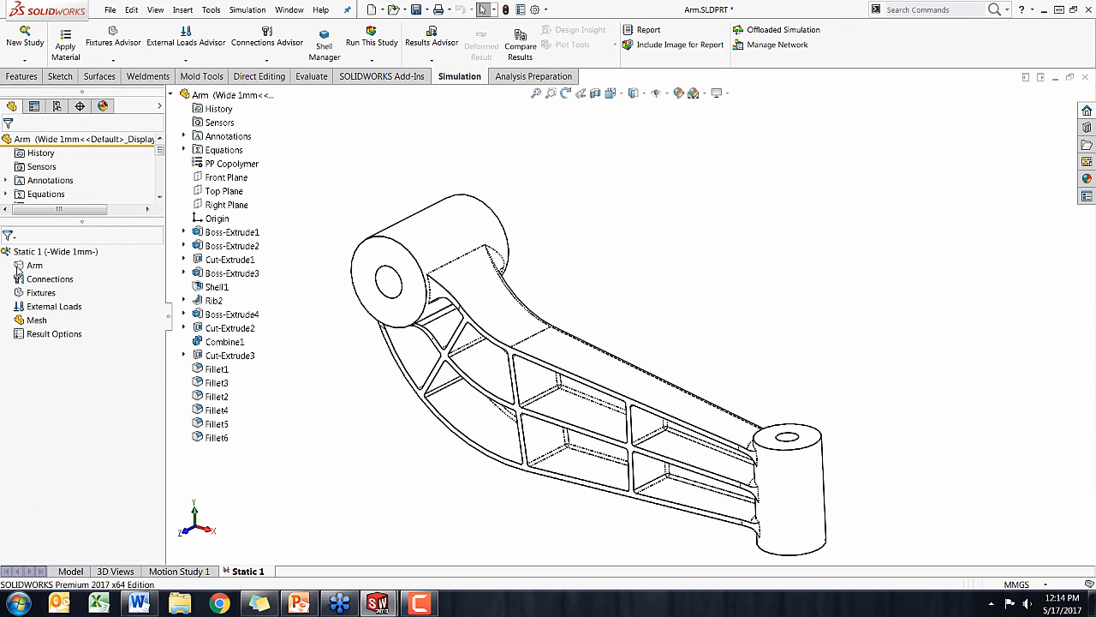
{"action": "right_click", "coordinate": [18, 271]}
{"action": "left_click", "coordinate": [48, 277]}
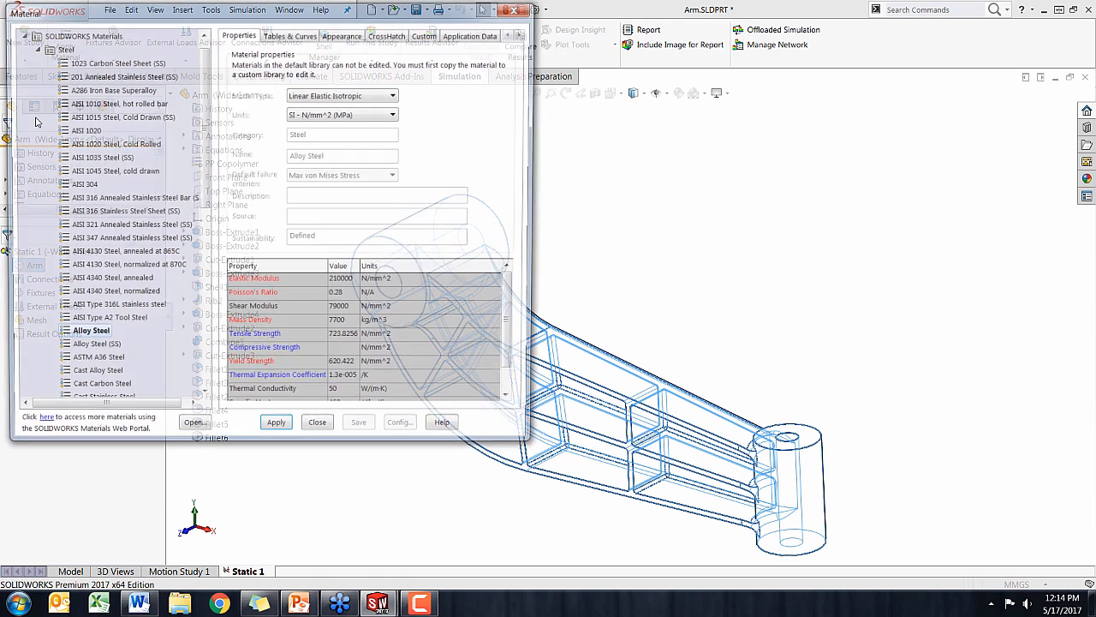
{"action": "left_click", "coordinate": [33, 48]}
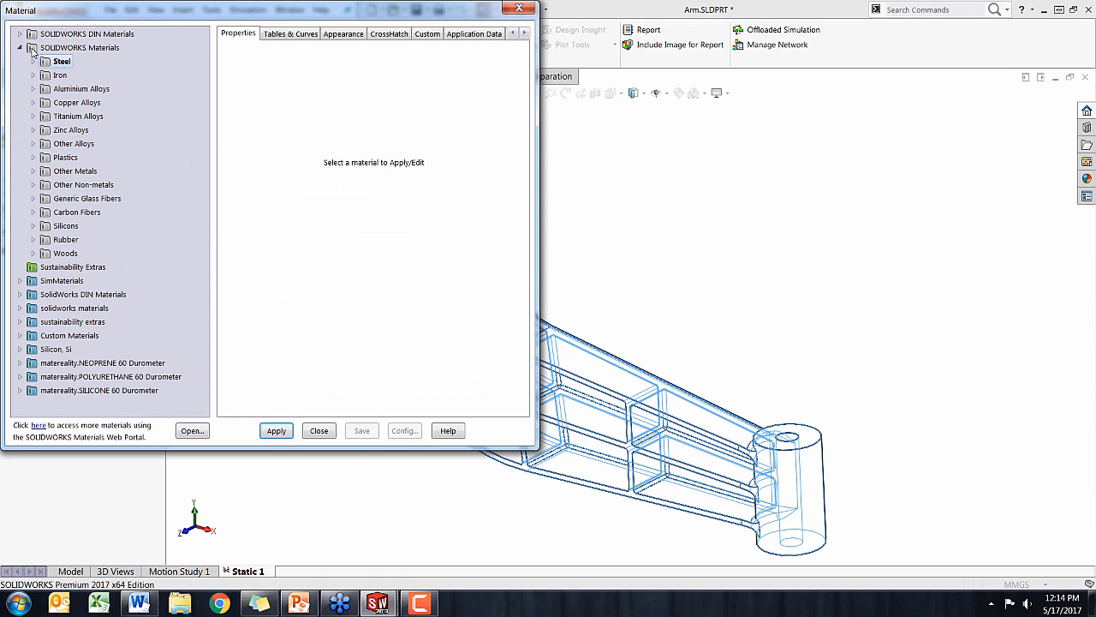
{"action": "left_click", "coordinate": [39, 160]}
{"action": "left_click_drag", "start_coordinate": [203, 163], "coordinate": [203, 237]}
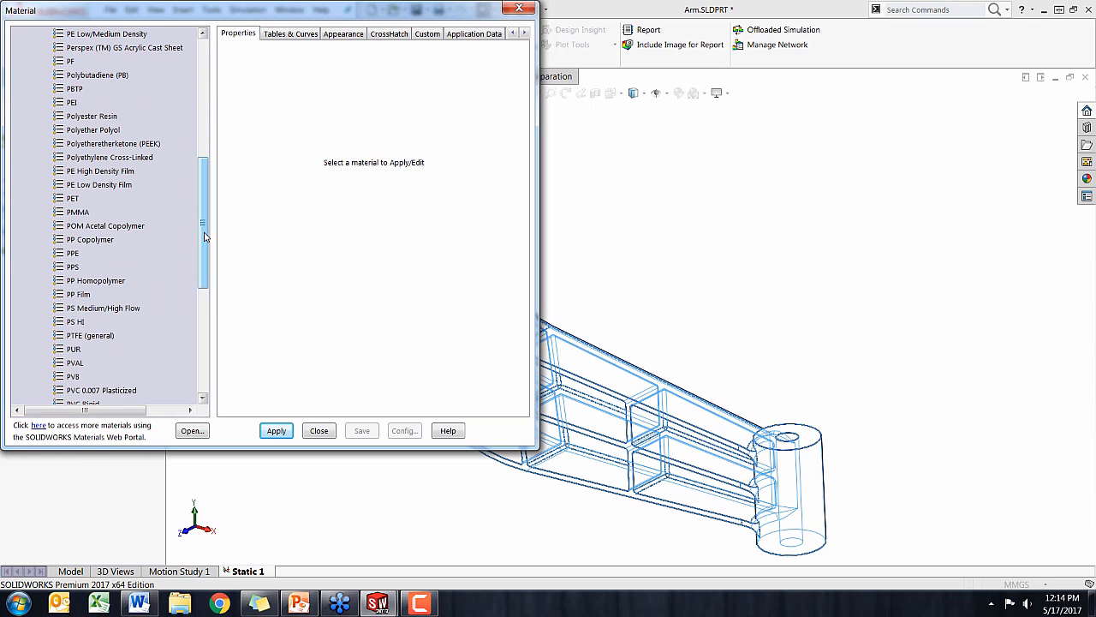
{"action": "left_click", "coordinate": [94, 240]}
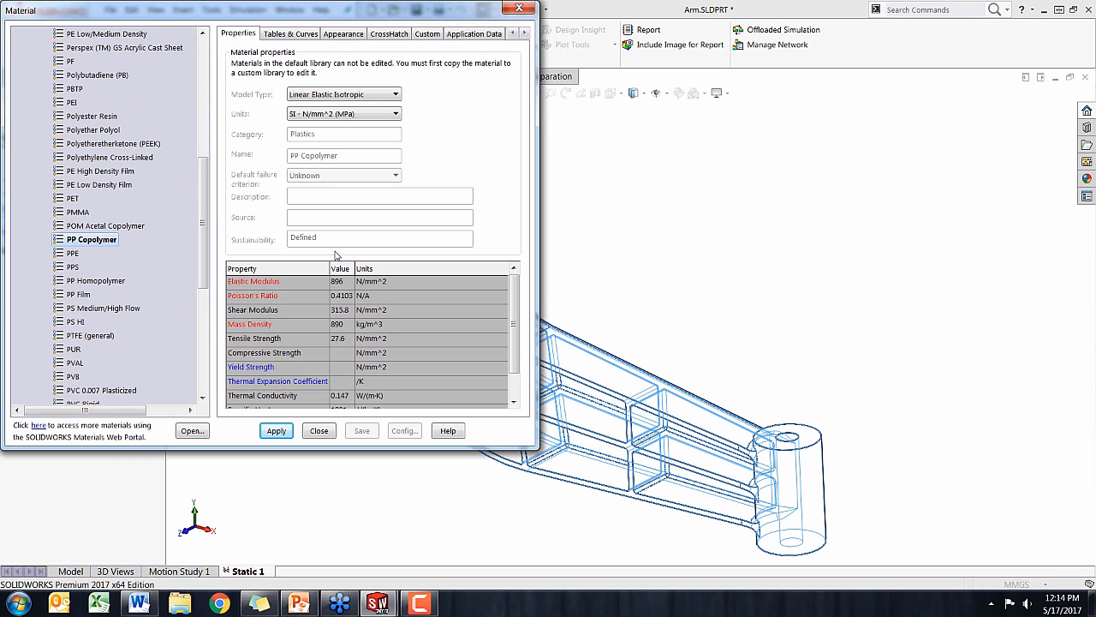
{"action": "left_click", "coordinate": [276, 430]}
{"action": "left_click", "coordinate": [319, 430]}
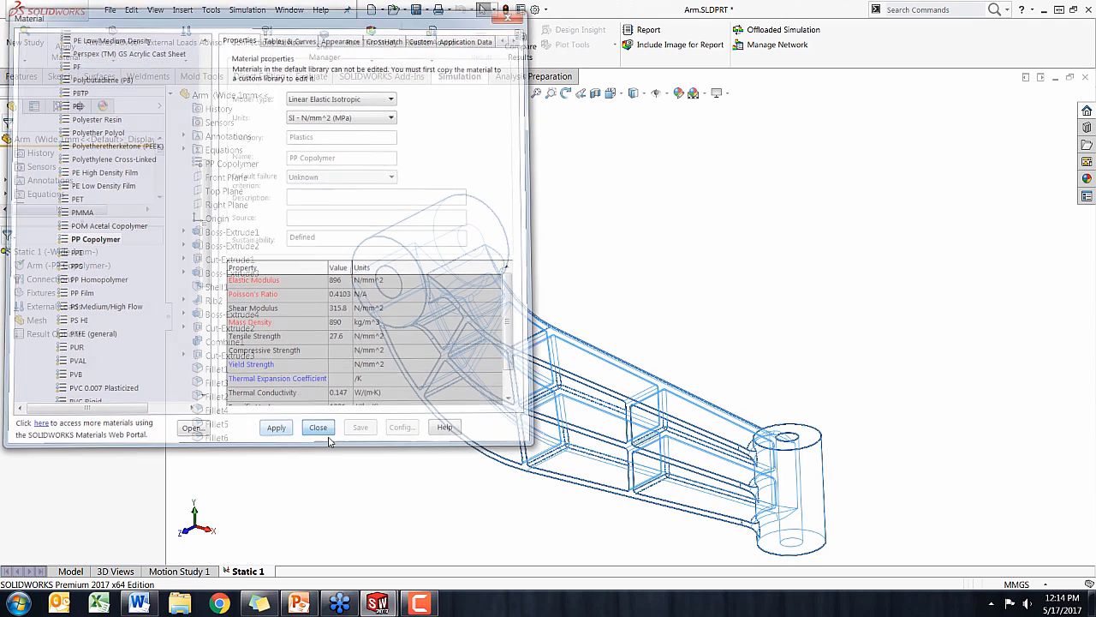
Add a Fixed Geometry fixture to the inner bore face of the arm's larger horizontal cylinder
{"action": "right_click", "coordinate": [40, 299]}
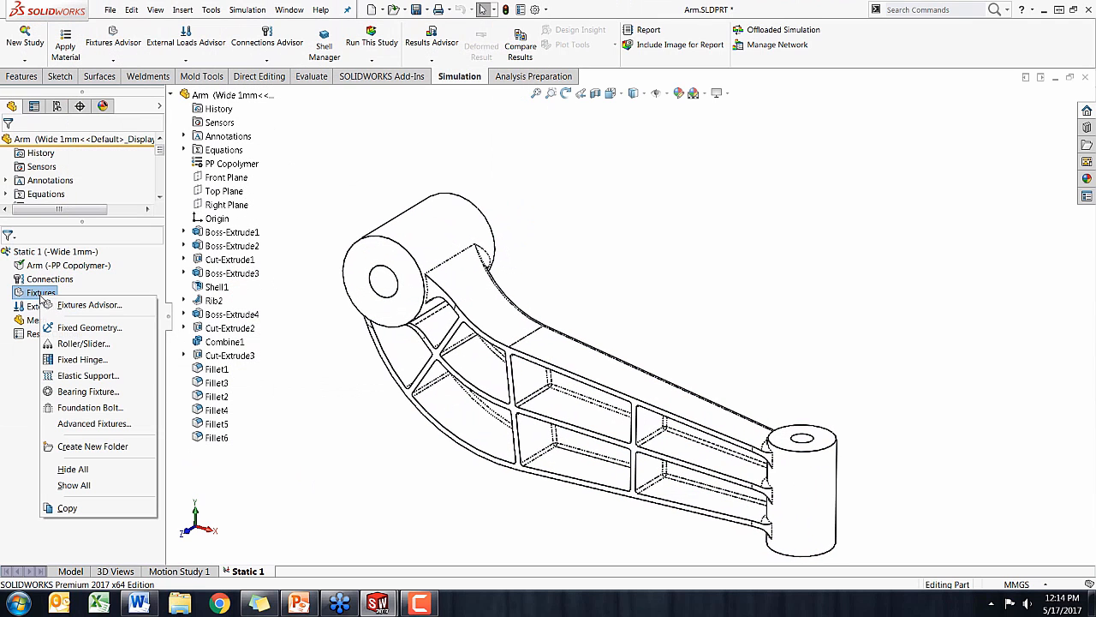
{"action": "left_click", "coordinate": [63, 327]}
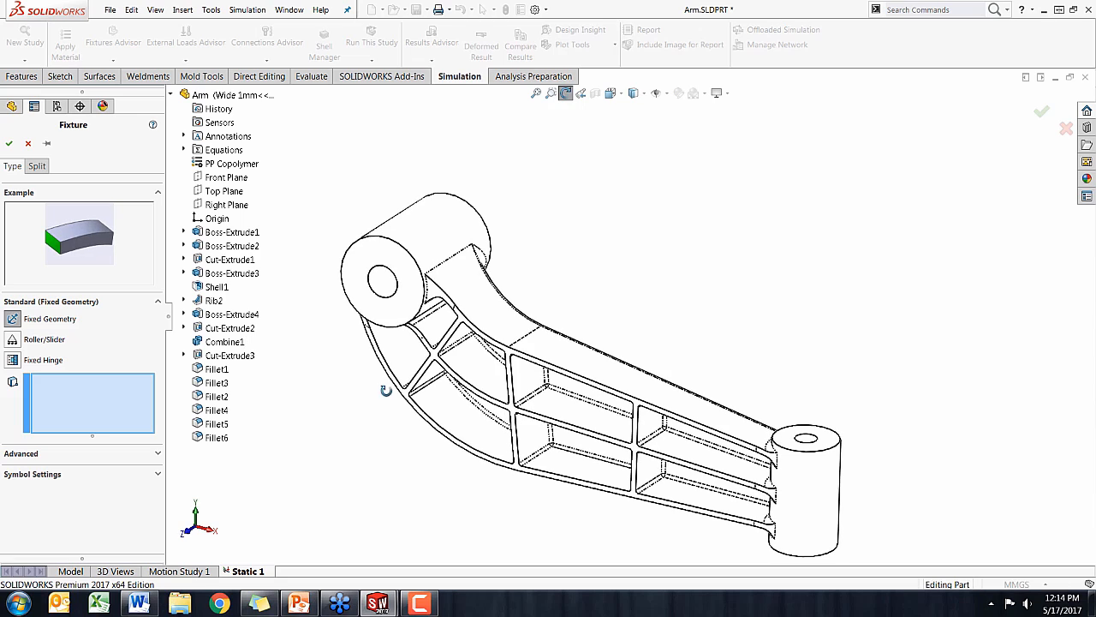
{"action": "left_click", "coordinate": [385, 286]}
{"action": "scroll", "coordinate": [387, 287], "scroll_direction": "up", "scroll_amount": 4}
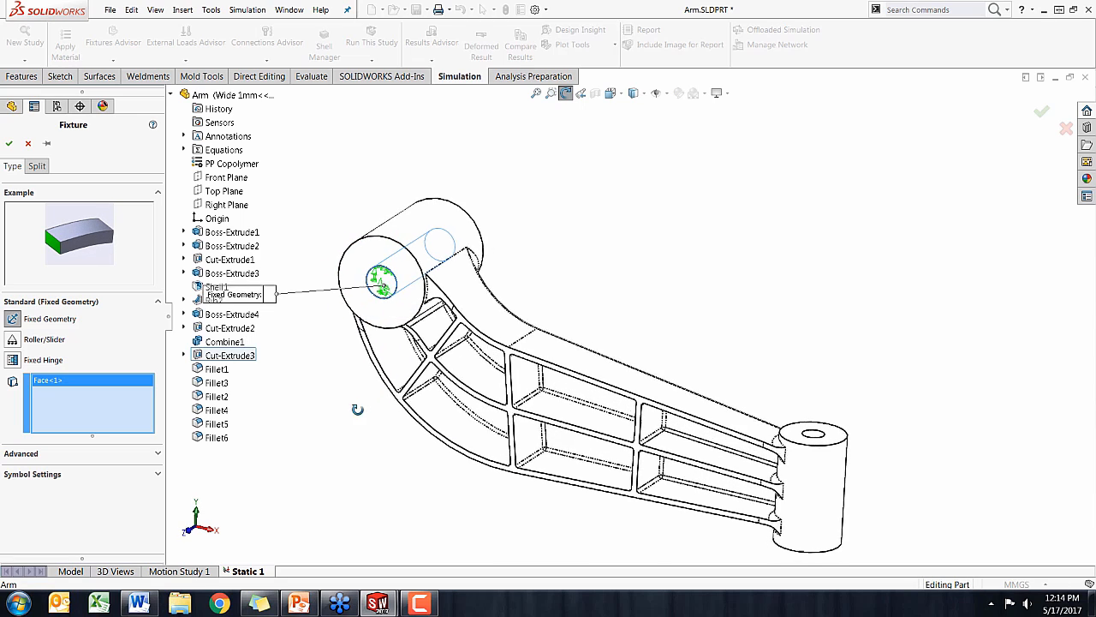
{"action": "middle_click_drag", "start_coordinate": [396, 277], "coordinate": [386, 322]}
{"action": "scroll", "coordinate": [391, 318], "scroll_direction": "up", "scroll_amount": 3}
{"action": "key", "text": "Return"}
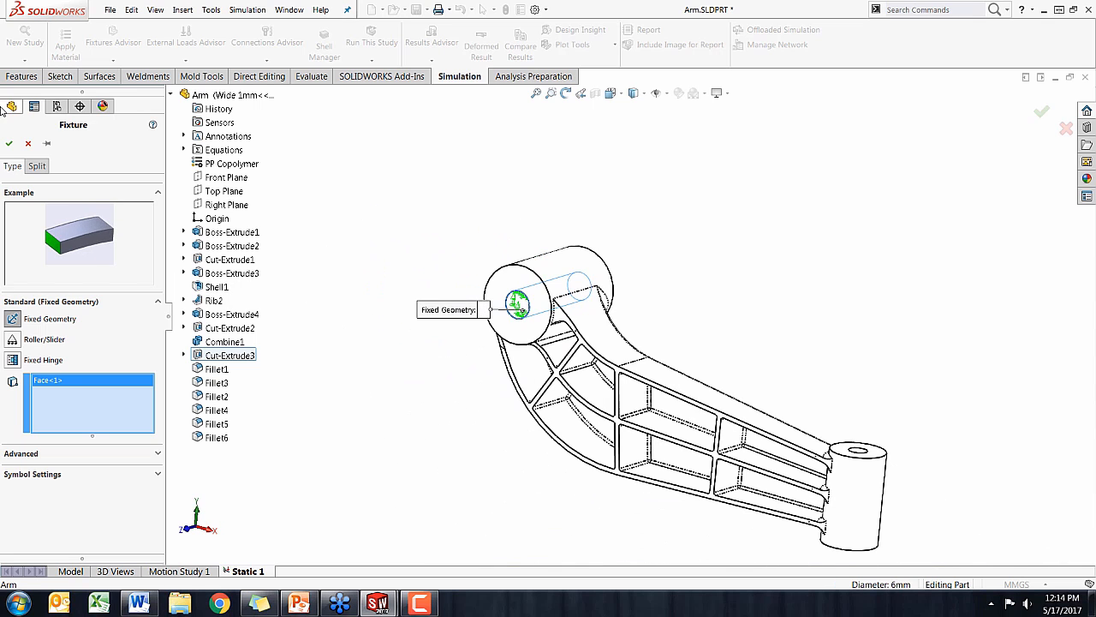
{"action": "middle_click_drag", "start_coordinate": [398, 365], "coordinate": [399, 371]}
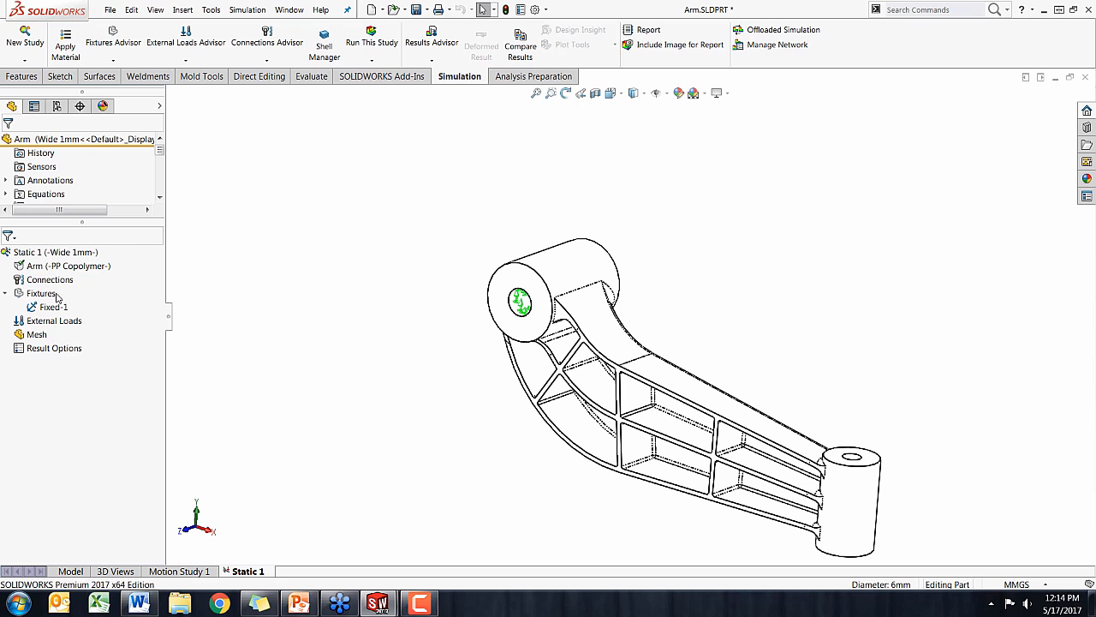
Apply a normal force of 2 lbf in English (IPS) units to the top face of the arm's smaller vertical cylinder
{"action": "right_click", "coordinate": [54, 321]}
{"action": "left_click", "coordinate": [86, 306]}
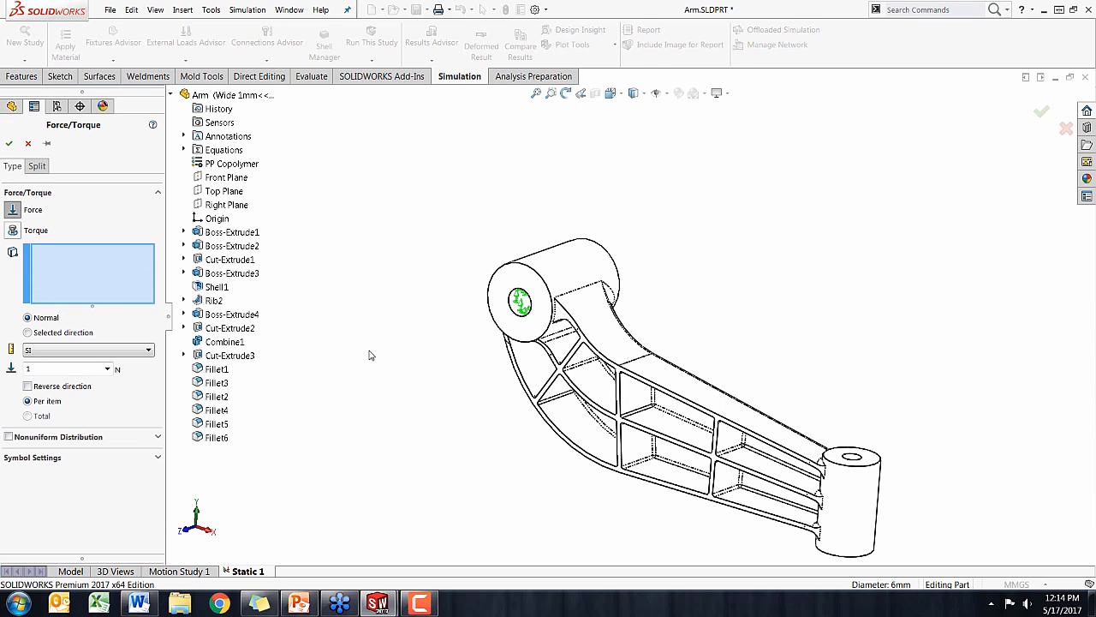
{"action": "scroll", "coordinate": [632, 318], "scroll_direction": "up", "scroll_amount": 3}
{"action": "middle_click_drag", "start_coordinate": [742, 320], "coordinate": [729, 329]}
{"action": "scroll", "coordinate": [759, 399], "scroll_direction": "down", "scroll_amount": 2}
{"action": "middle_click_drag", "start_coordinate": [766, 397], "coordinate": [745, 418]}
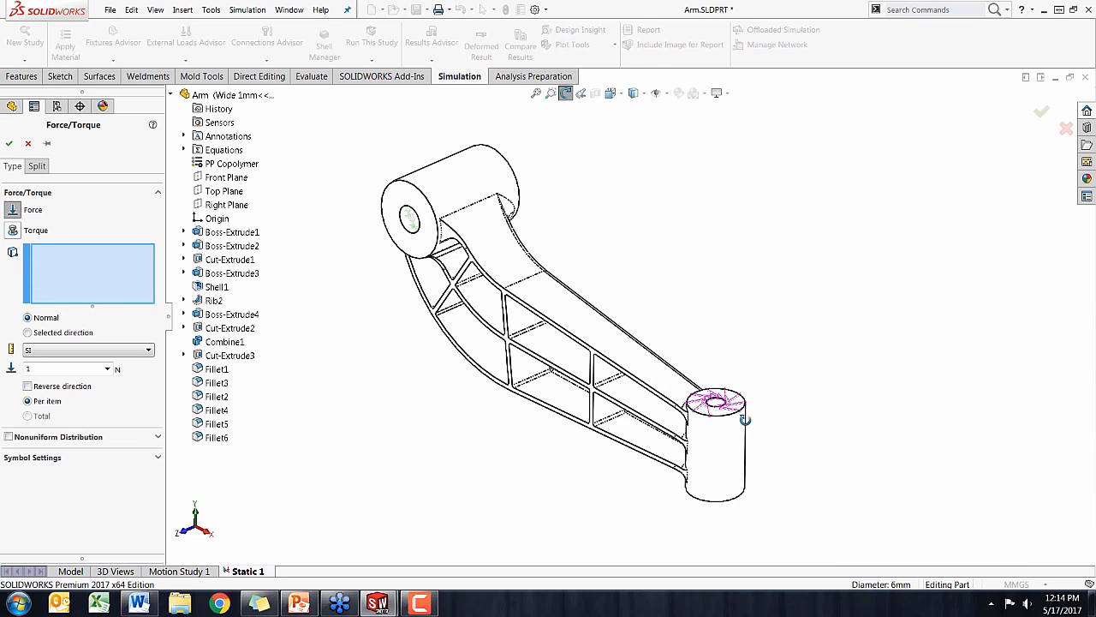
{"action": "left_click", "coordinate": [738, 413]}
{"action": "middle_click_drag", "start_coordinate": [462, 537], "coordinate": [471, 530]}
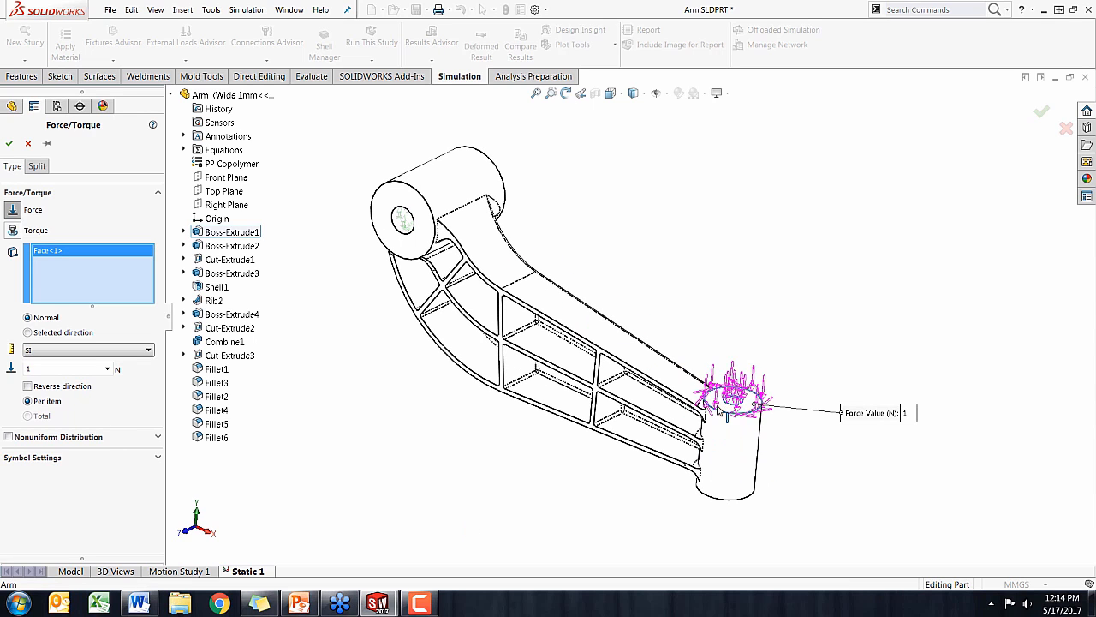
{"action": "left_click", "coordinate": [51, 349]}
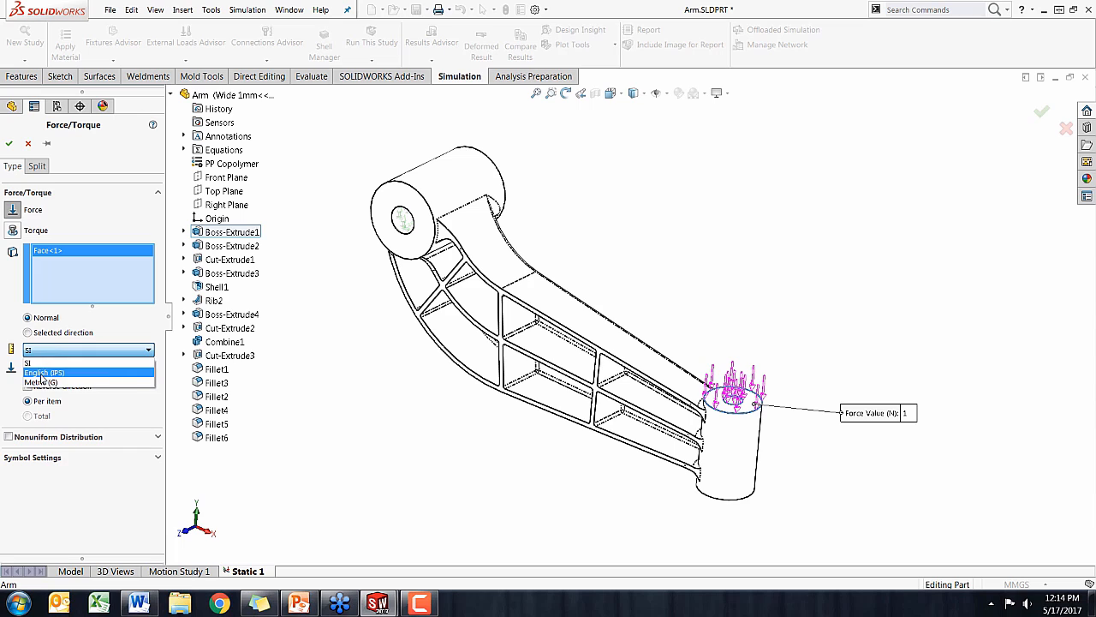
{"action": "left_click", "coordinate": [53, 374]}
{"action": "type", "text": "1"}
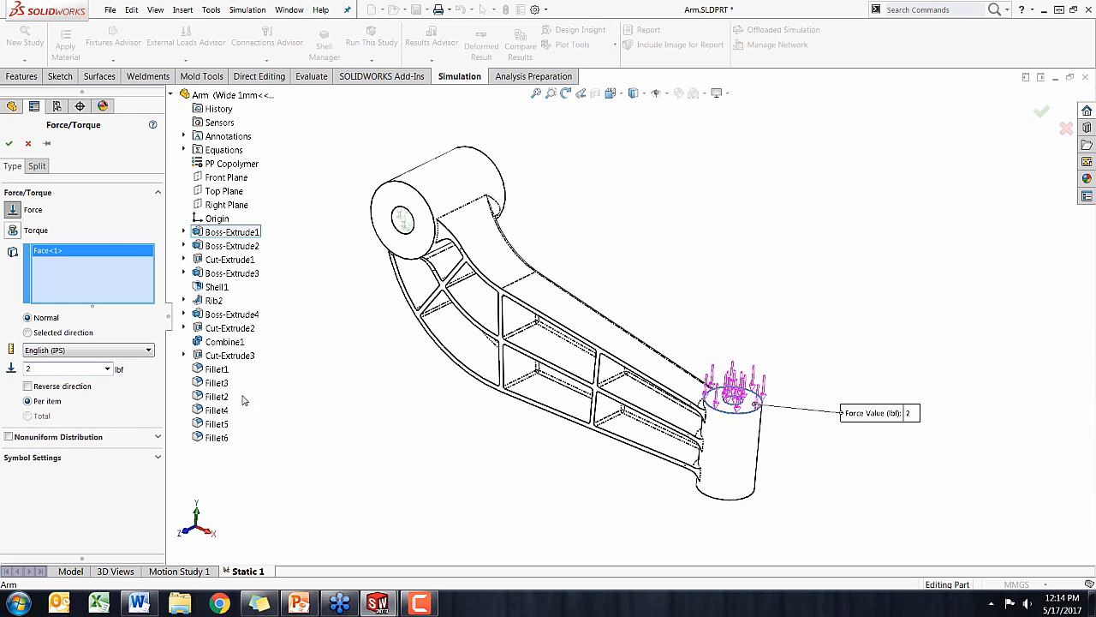
{"action": "left_click", "coordinate": [9, 145]}
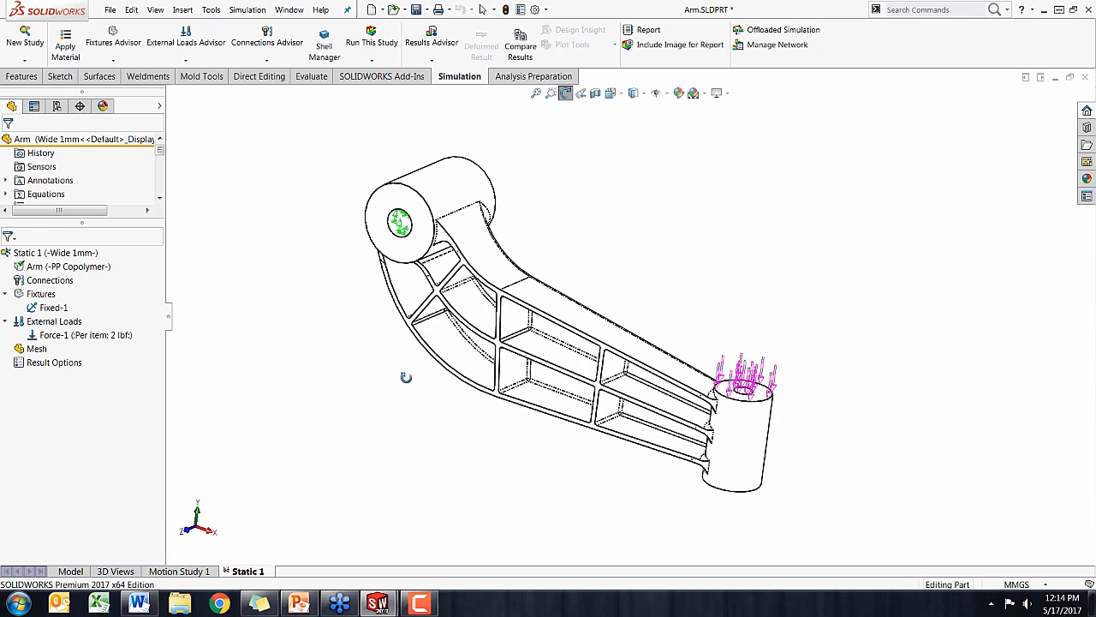
Mesh the arm with a curvature-based mesh, keeping the default density and element sizes
{"action": "right_click", "coordinate": [37, 349]}
{"action": "left_click", "coordinate": [347, 433]}
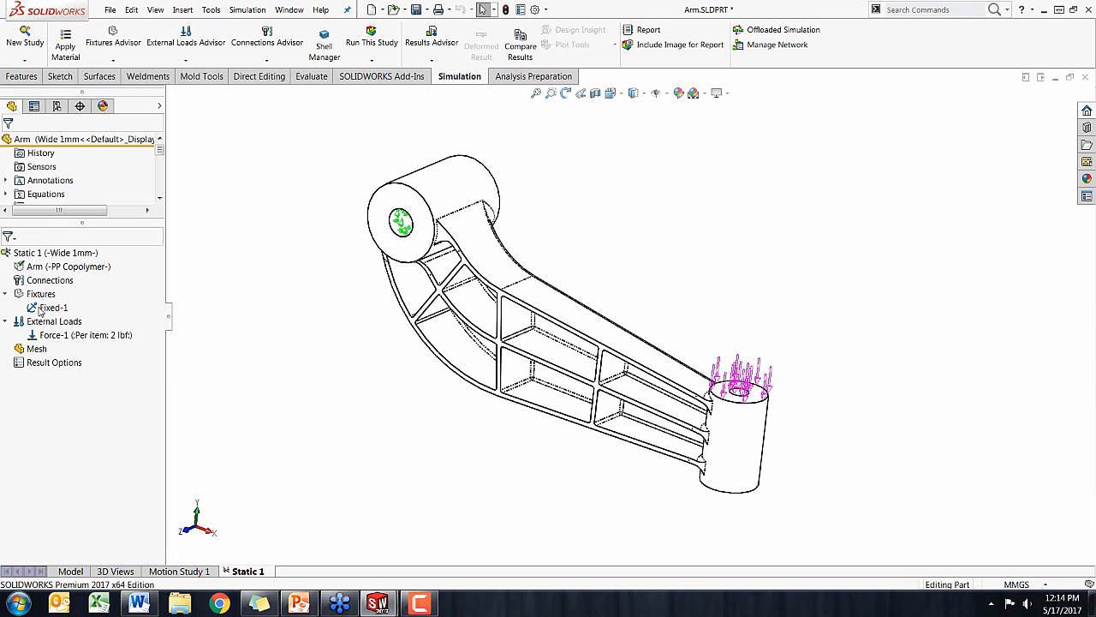
{"action": "right_click", "coordinate": [21, 358]}
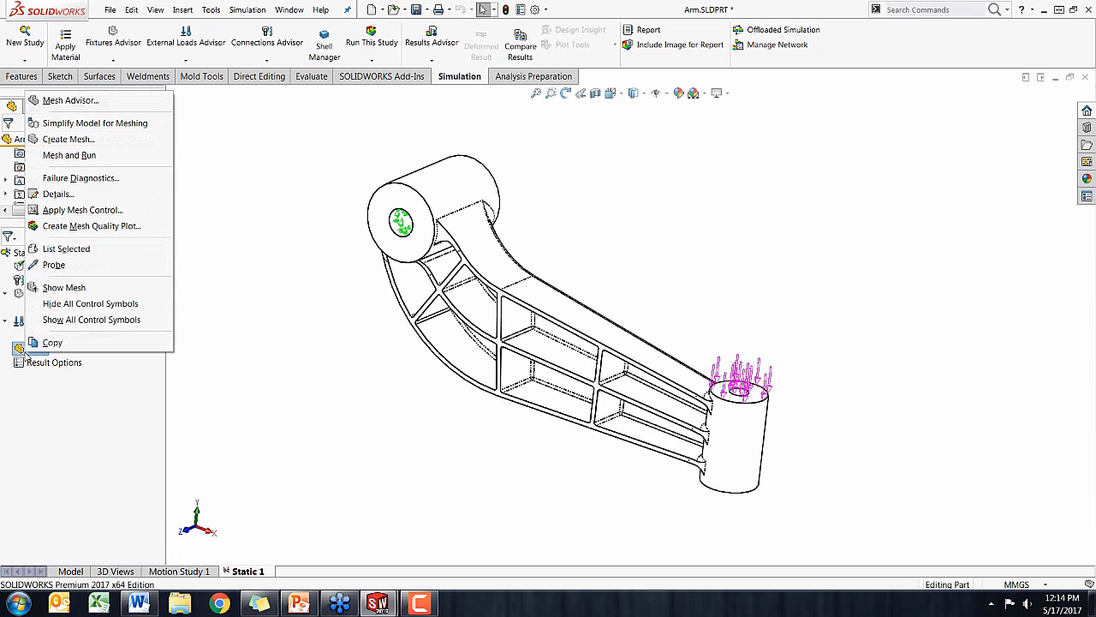
{"action": "left_click", "coordinate": [94, 141]}
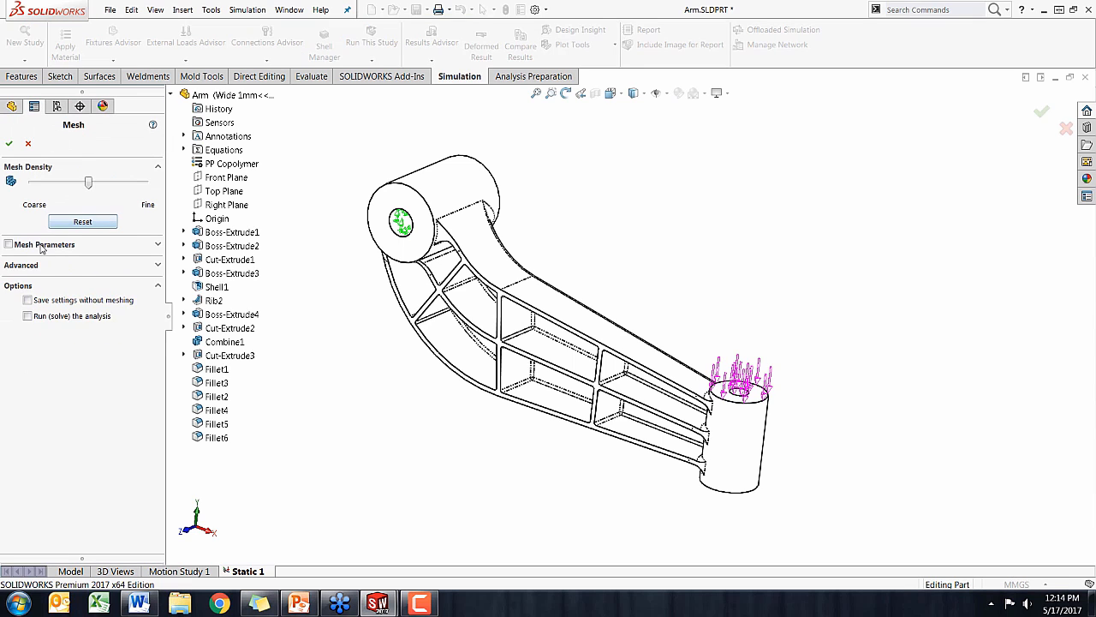
{"action": "left_click", "coordinate": [9, 244]}
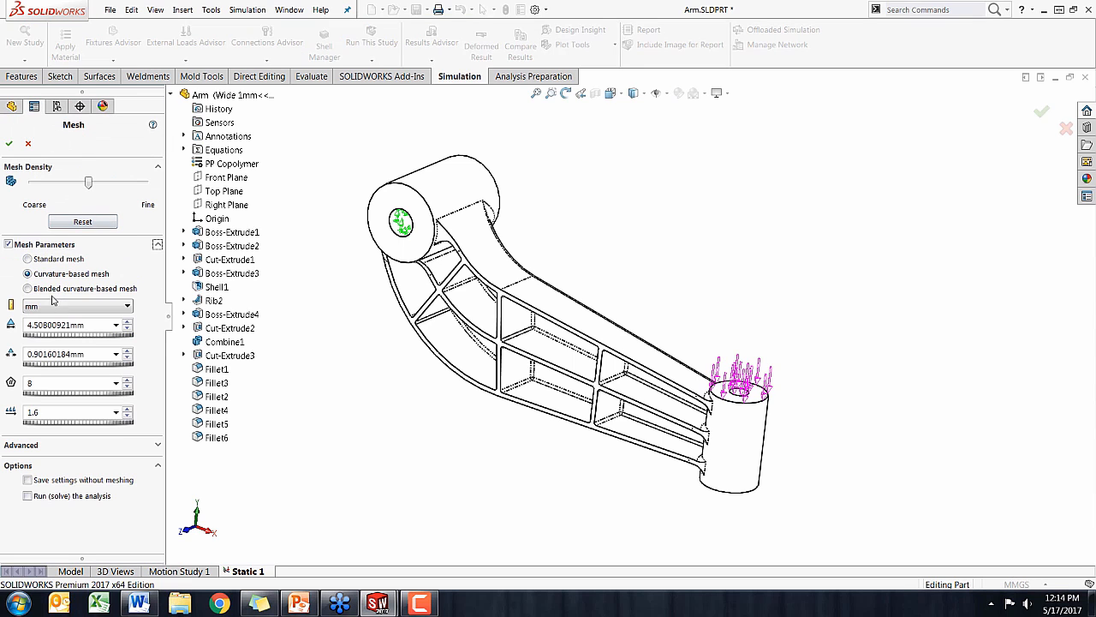
{"action": "left_click", "coordinate": [9, 144]}
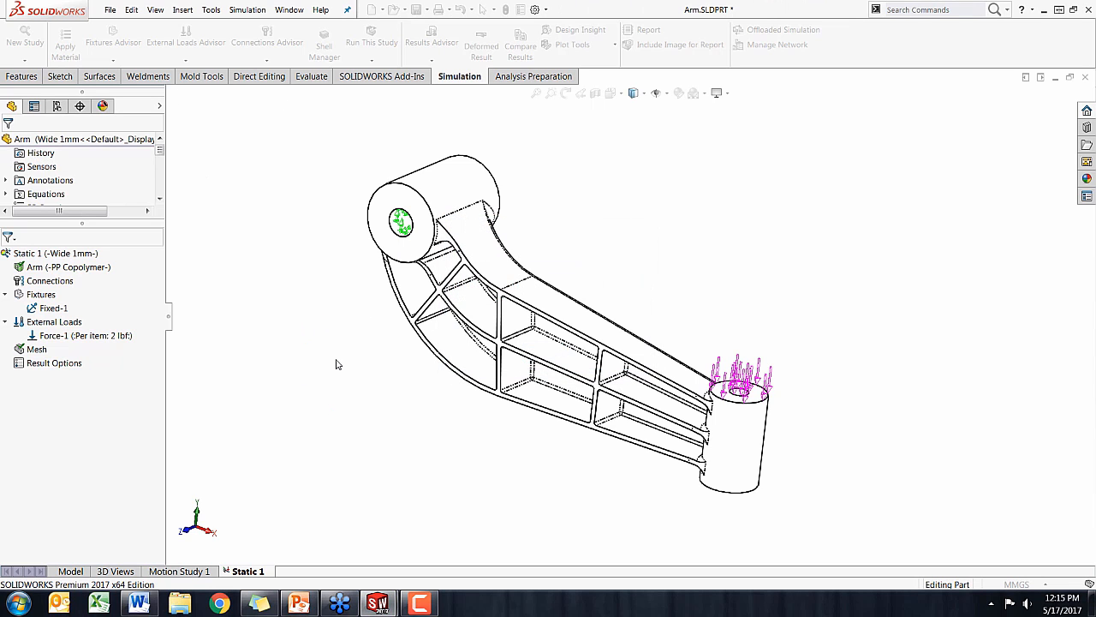
Run the Static 1 study and show the arm's resultant displacement plot
{"action": "right_click", "coordinate": [77, 255]}
{"action": "left_click", "coordinate": [163, 257]}
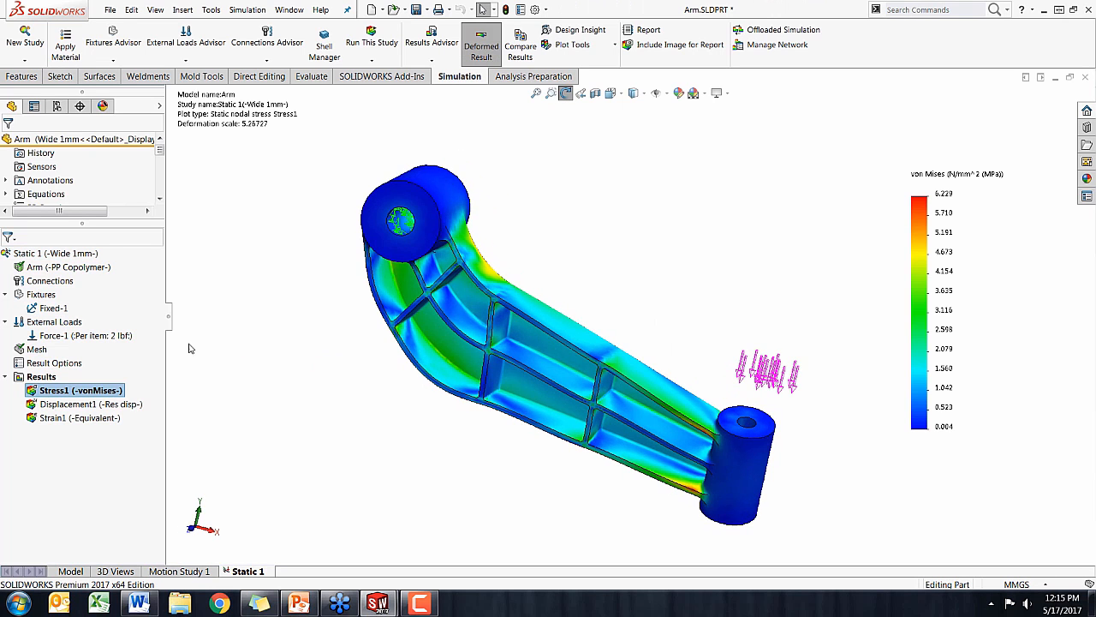
{"action": "left_click", "coordinate": [89, 406]}
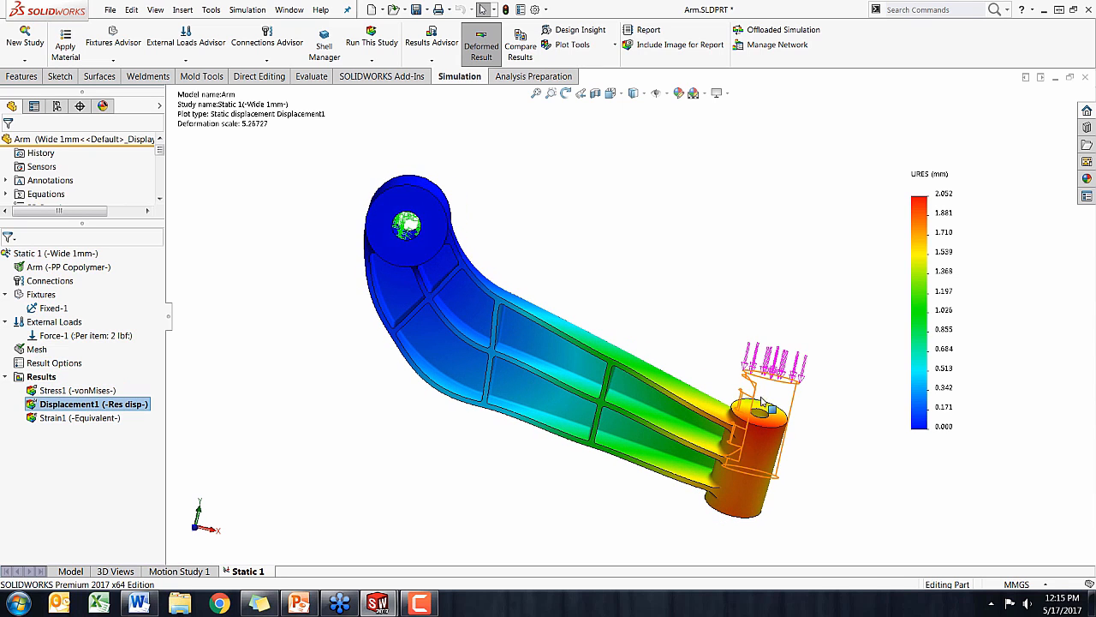
{"action": "middle_click_drag", "start_coordinate": [650, 326], "coordinate": [464, 376]}
Return to the model, view the arm's Wide .5mm and Narrow .5 mm configurations, and reactivate Wide 1mm
{"action": "left_click", "coordinate": [70, 570]}
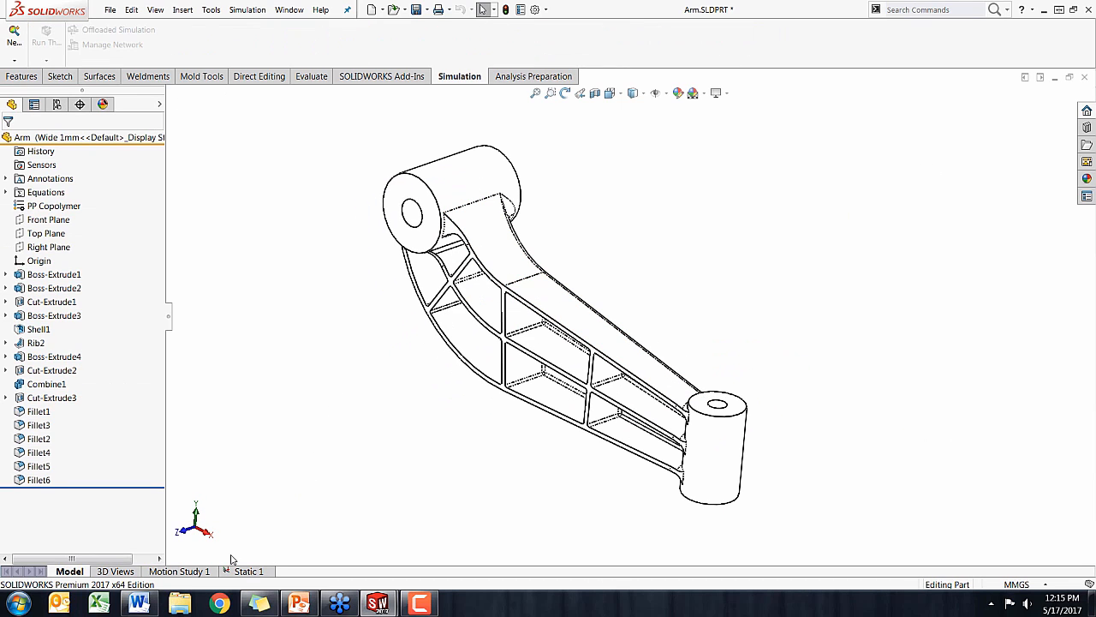
{"action": "left_click", "coordinate": [57, 106]}
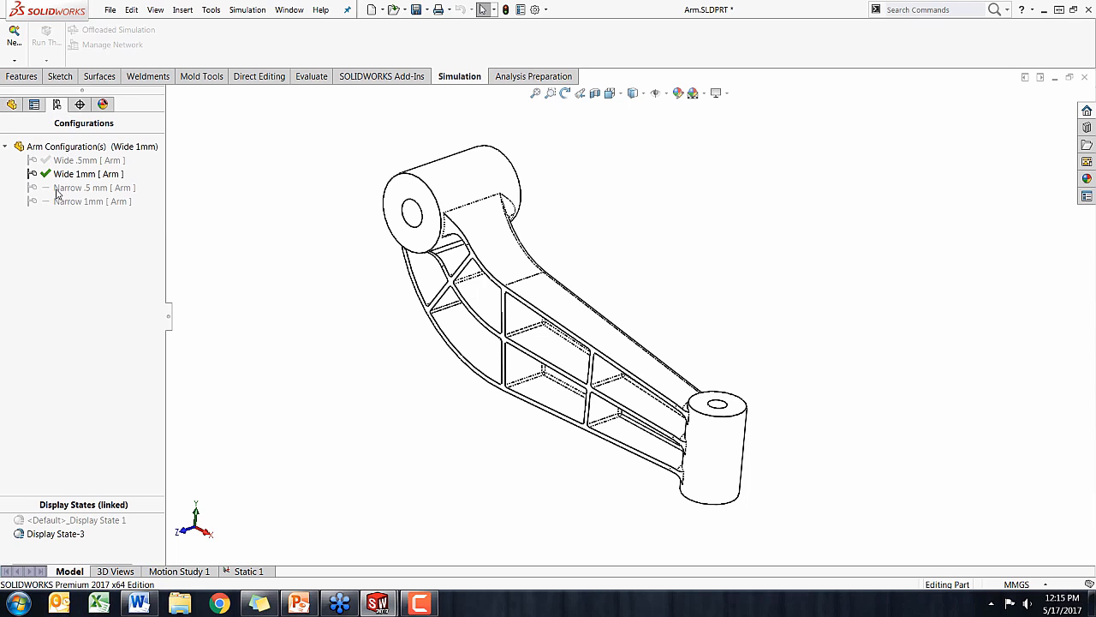
{"action": "double_click", "coordinate": [87, 160]}
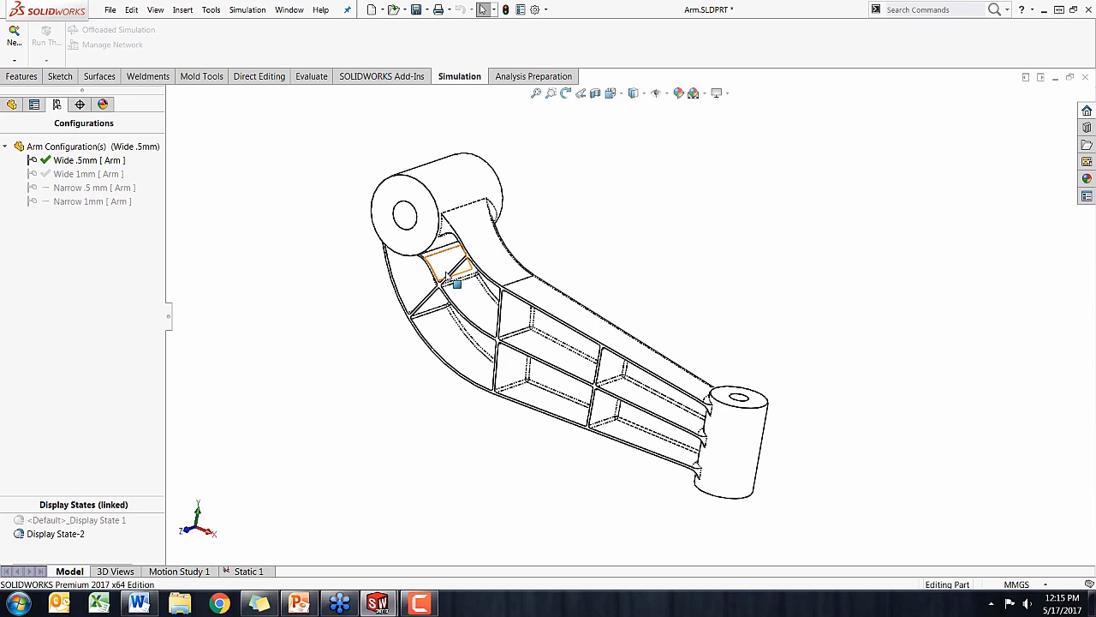
{"action": "double_click", "coordinate": [92, 188]}
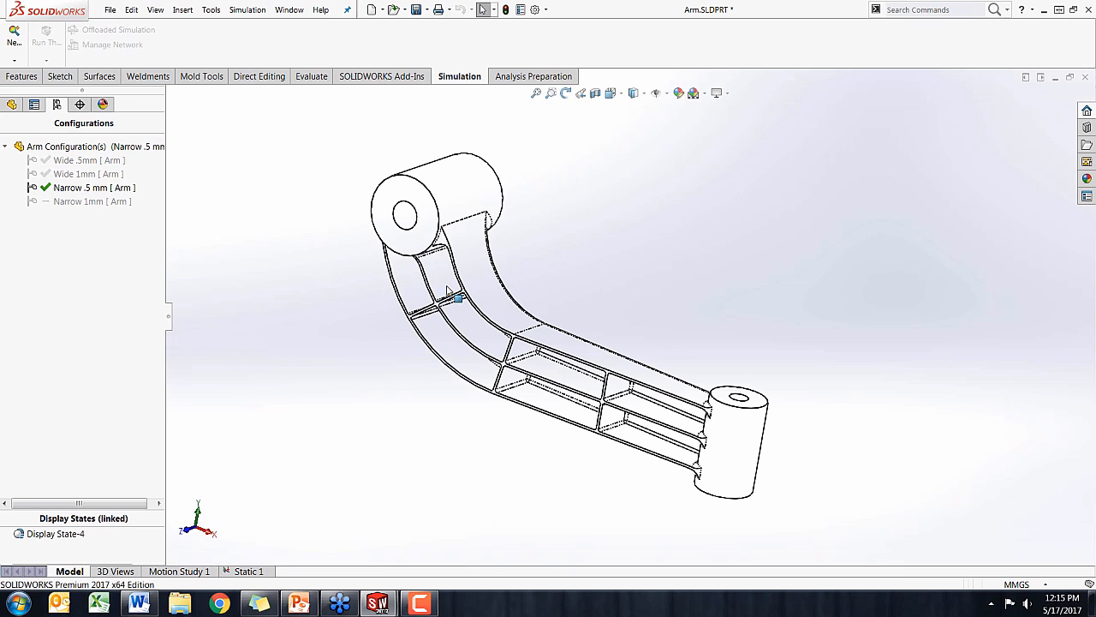
{"action": "middle_click_drag", "start_coordinate": [446, 291], "coordinate": [443, 316]}
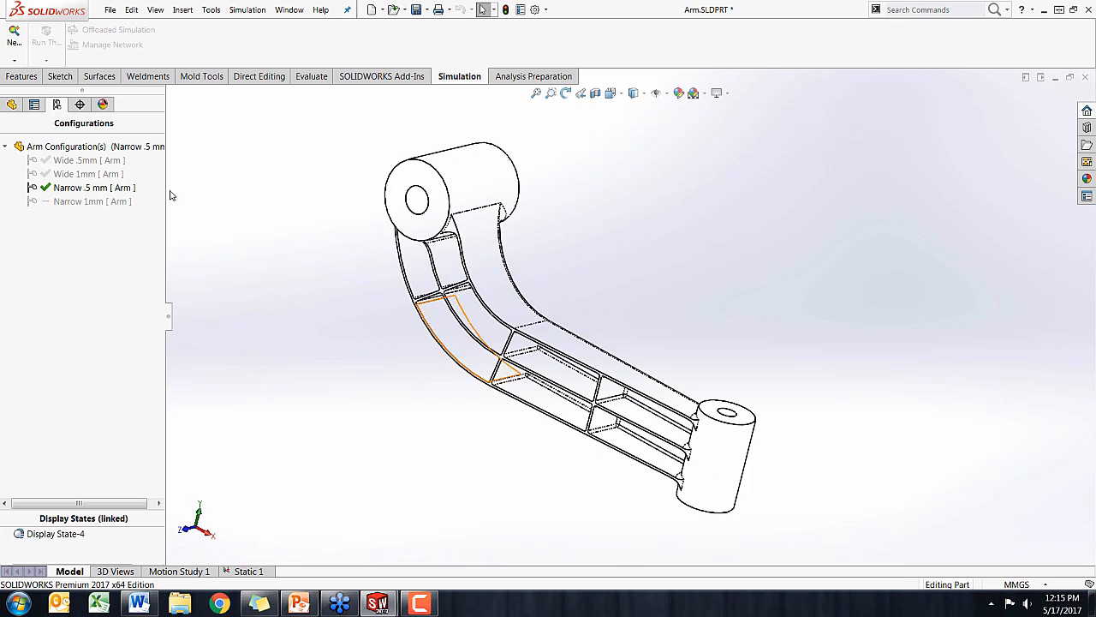
{"action": "double_click", "coordinate": [96, 174]}
Copy the Static 1 study to a new Static study named Static 2 that uses the Narrow 1mm configuration
{"action": "left_click", "coordinate": [246, 571]}
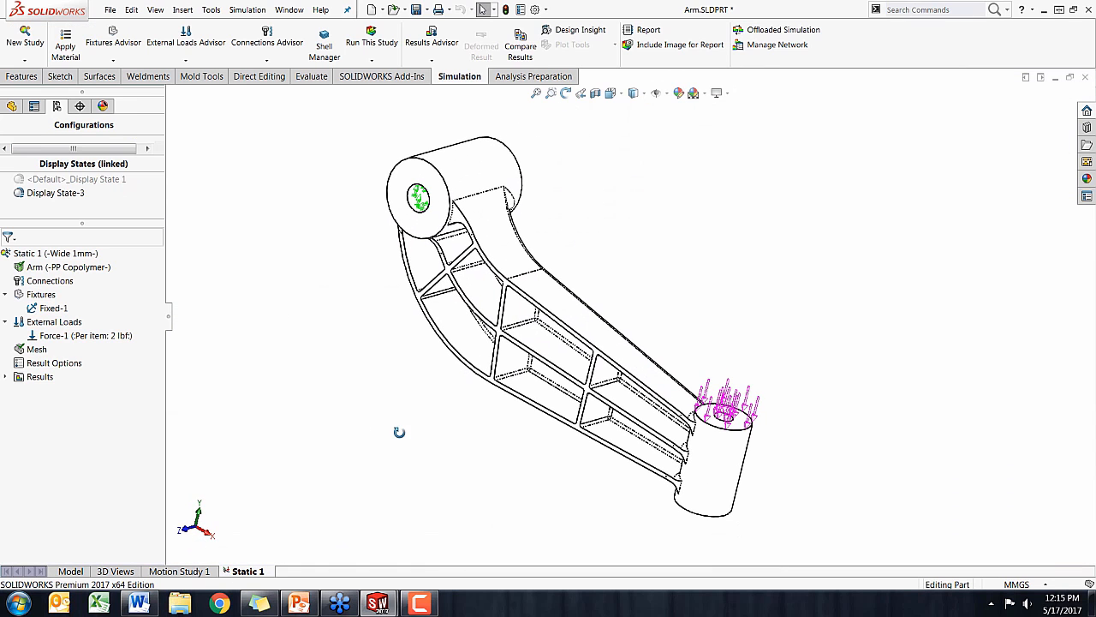
{"action": "middle_click_drag", "start_coordinate": [411, 341], "coordinate": [385, 344]}
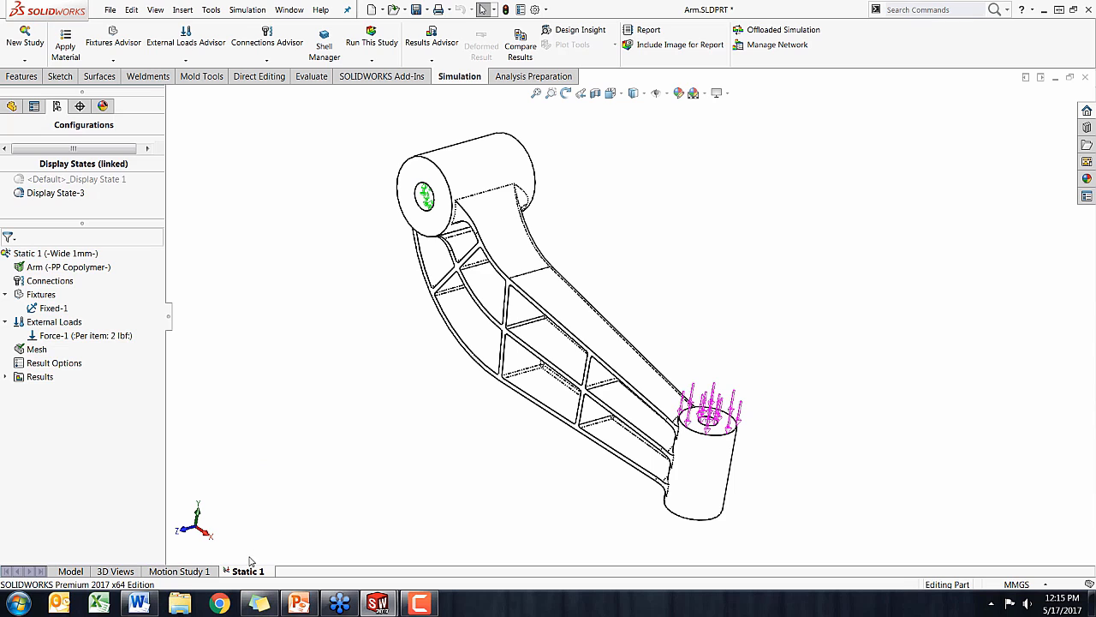
{"action": "right_click", "coordinate": [247, 571]}
{"action": "left_click", "coordinate": [284, 488]}
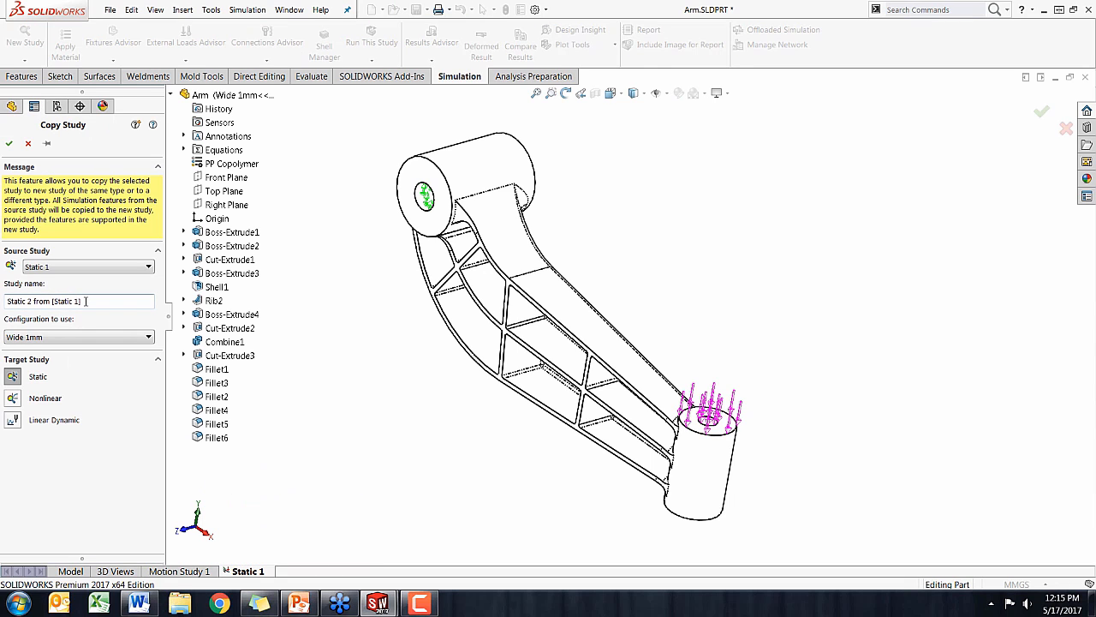
{"action": "left_click_drag", "start_coordinate": [82, 300], "coordinate": [31, 300]}
{"action": "key", "text": "Delete"}
{"action": "left_click", "coordinate": [70, 338]}
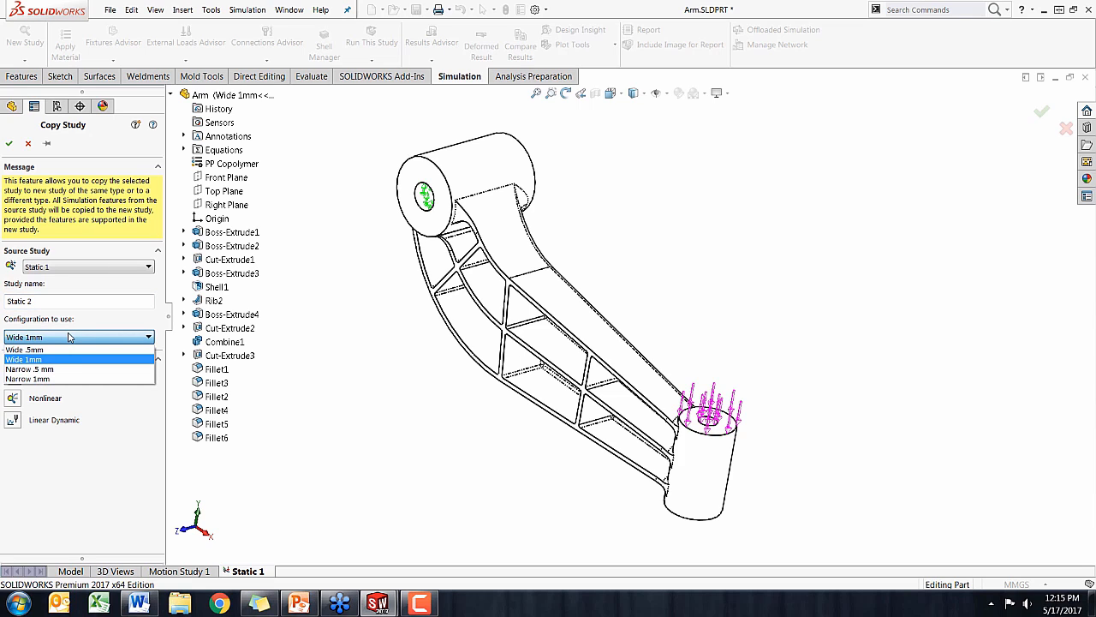
{"action": "left_click", "coordinate": [44, 379]}
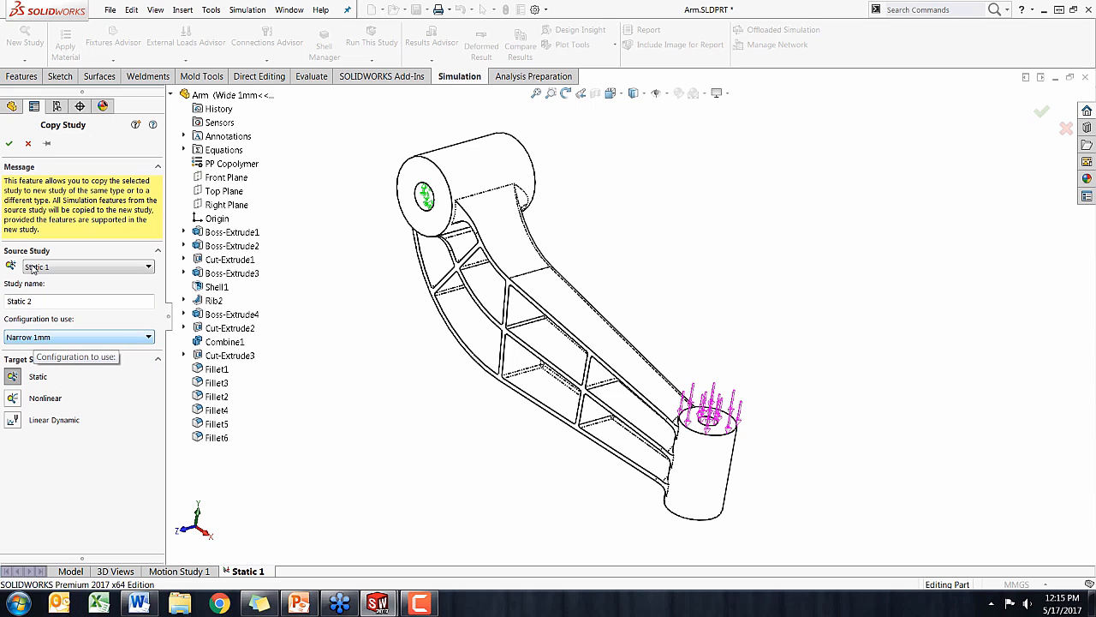
{"action": "left_click", "coordinate": [9, 143]}
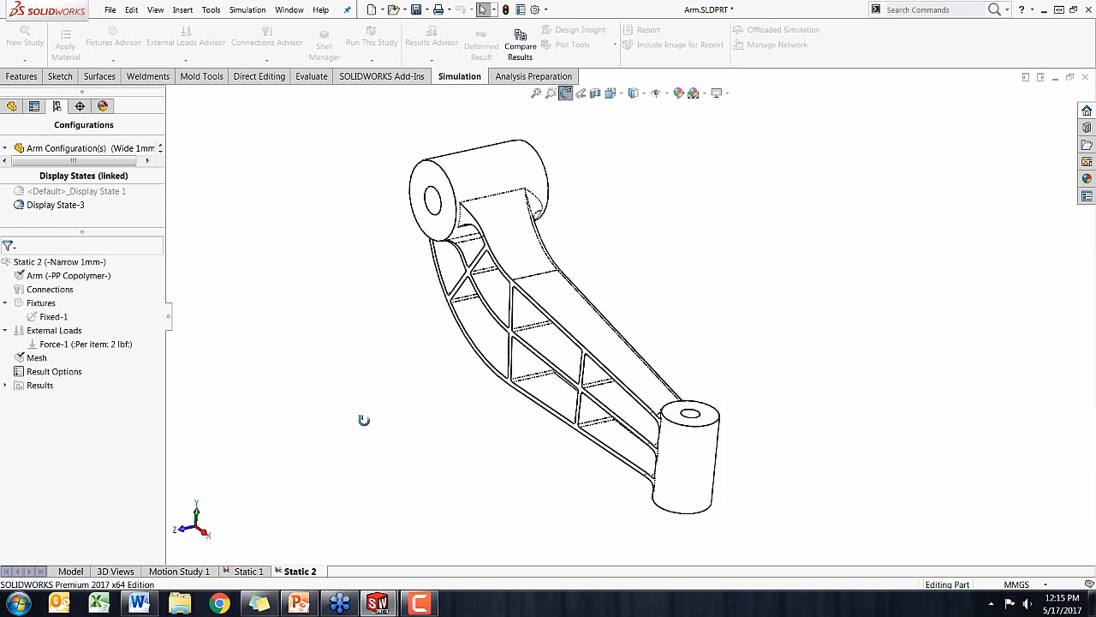
Activate the Narrow 1mm configuration for the Static 2 study and check its copied force and part material
{"action": "right_click", "coordinate": [47, 289]}
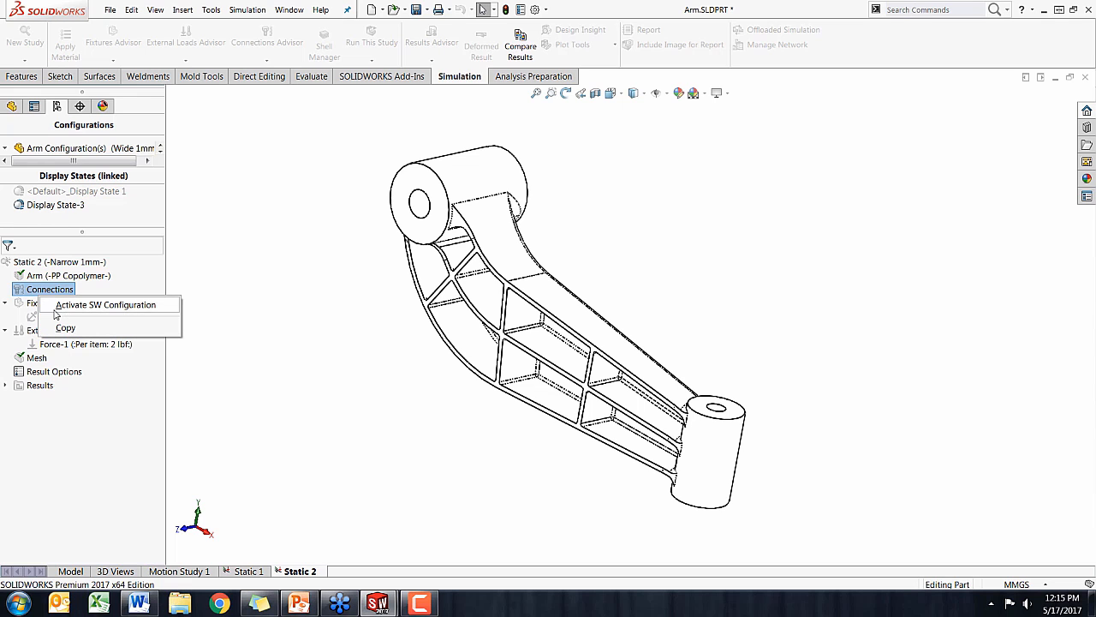
{"action": "left_click", "coordinate": [120, 306]}
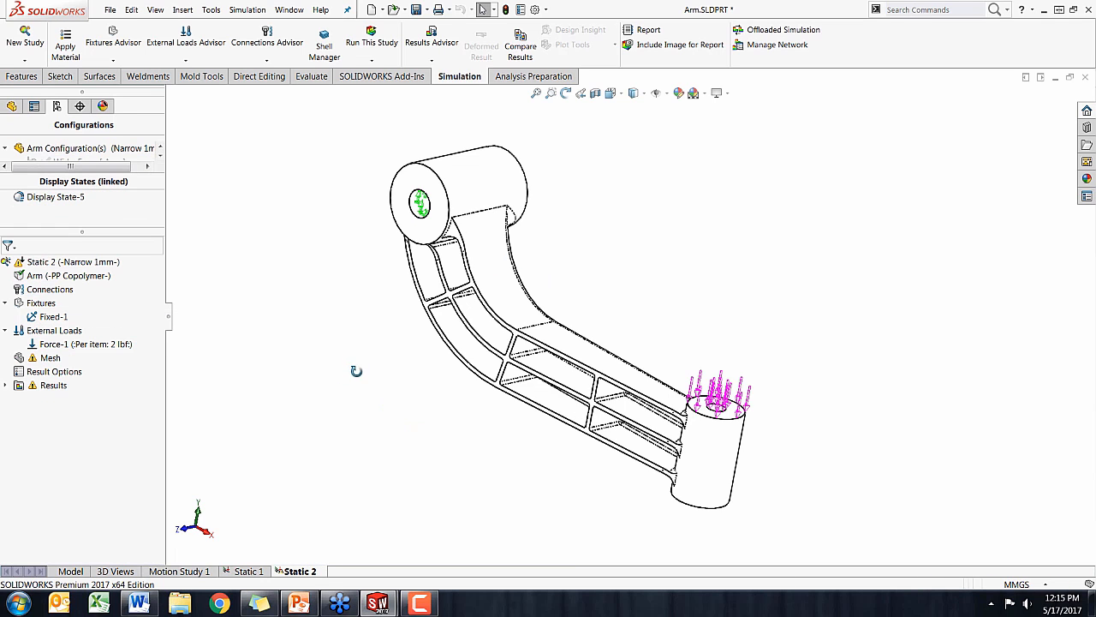
{"action": "left_click", "coordinate": [61, 343]}
{"action": "middle_click_drag", "start_coordinate": [379, 416], "coordinate": [354, 423]}
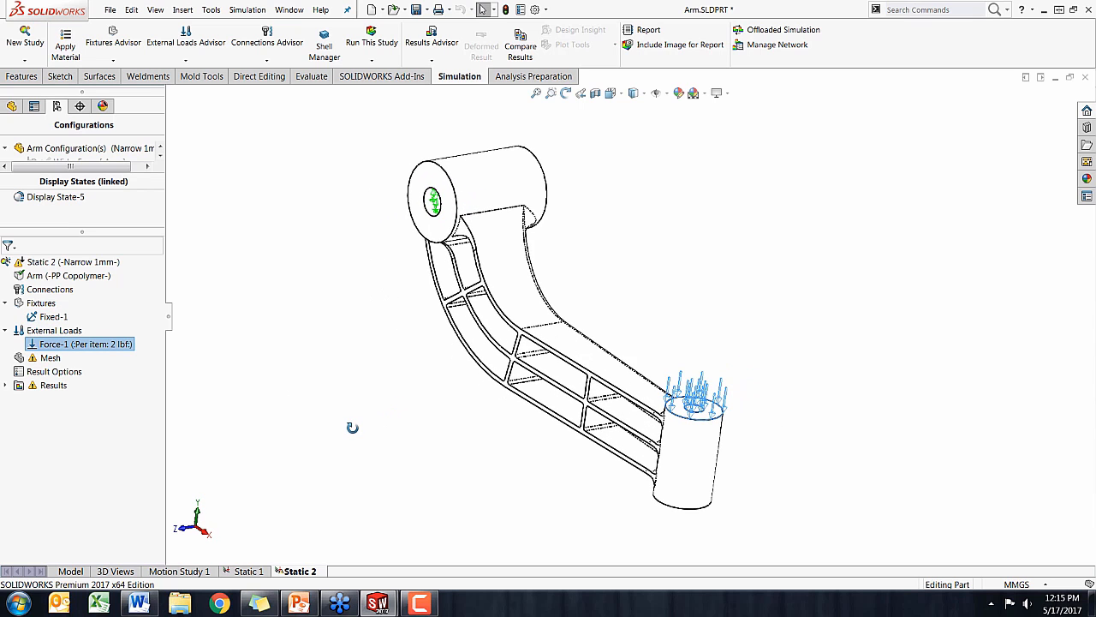
{"action": "left_click", "coordinate": [68, 276]}
{"action": "left_click", "coordinate": [289, 409]}
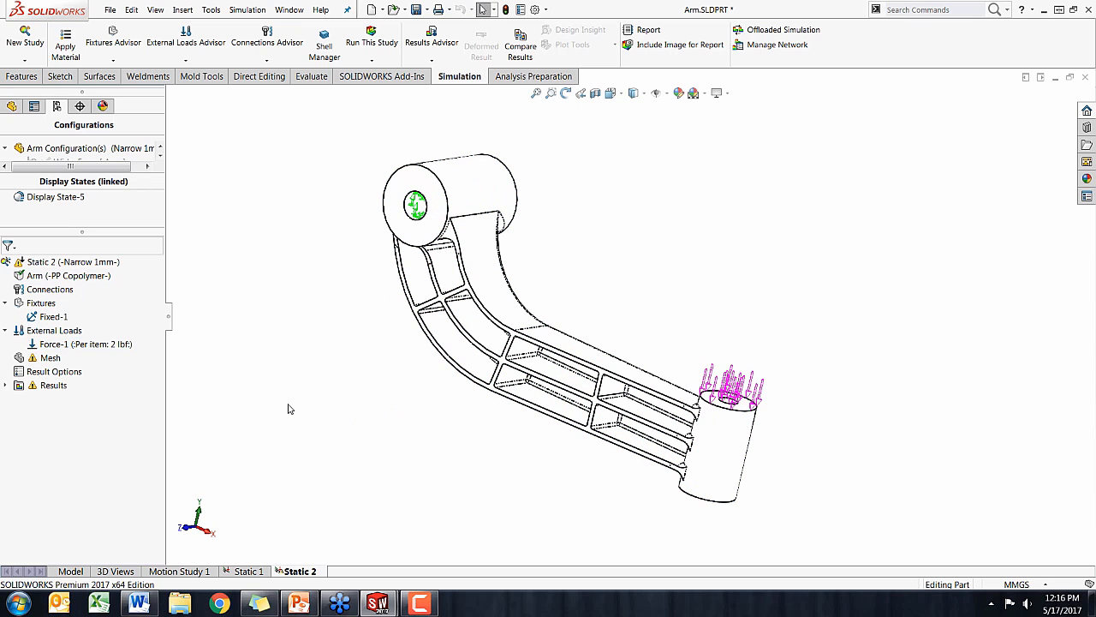
Mesh and run the Static 2 study for the Narrow 1mm arm, solving it with small displacement
{"action": "right_click", "coordinate": [35, 362]}
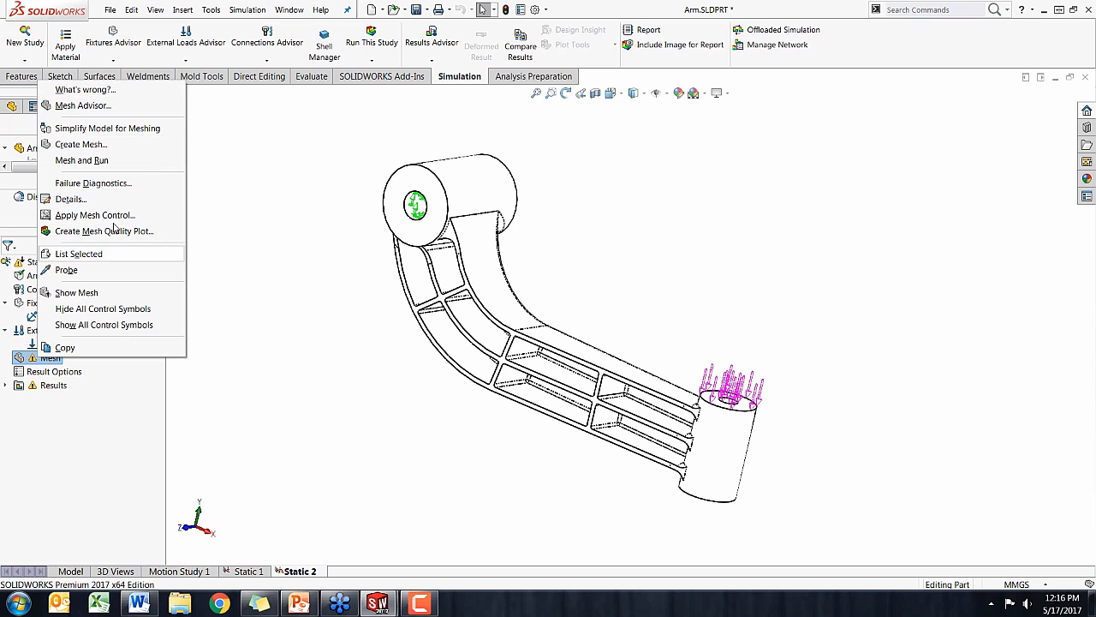
{"action": "left_click", "coordinate": [137, 162]}
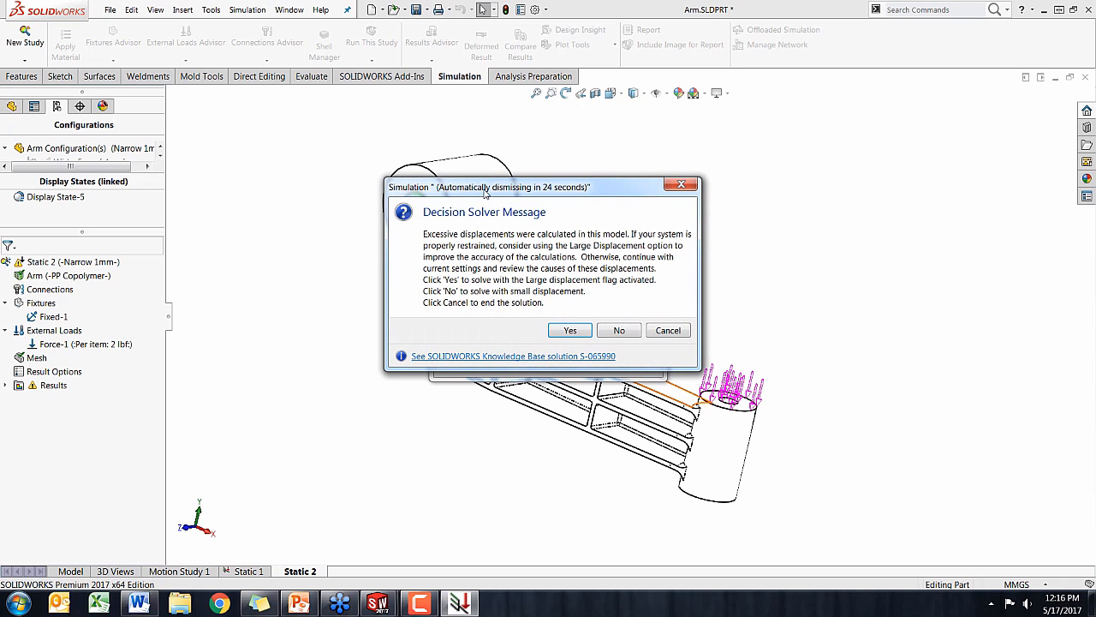
{"action": "left_click_drag", "start_coordinate": [485, 194], "coordinate": [424, 157]}
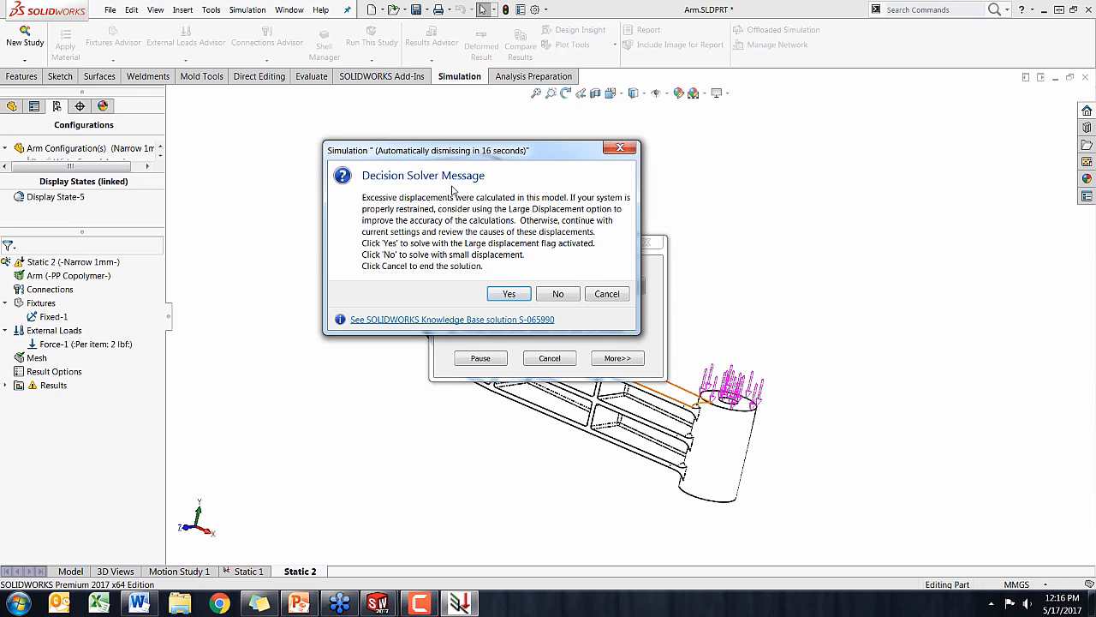
{"action": "left_click_drag", "start_coordinate": [465, 155], "coordinate": [448, 154]}
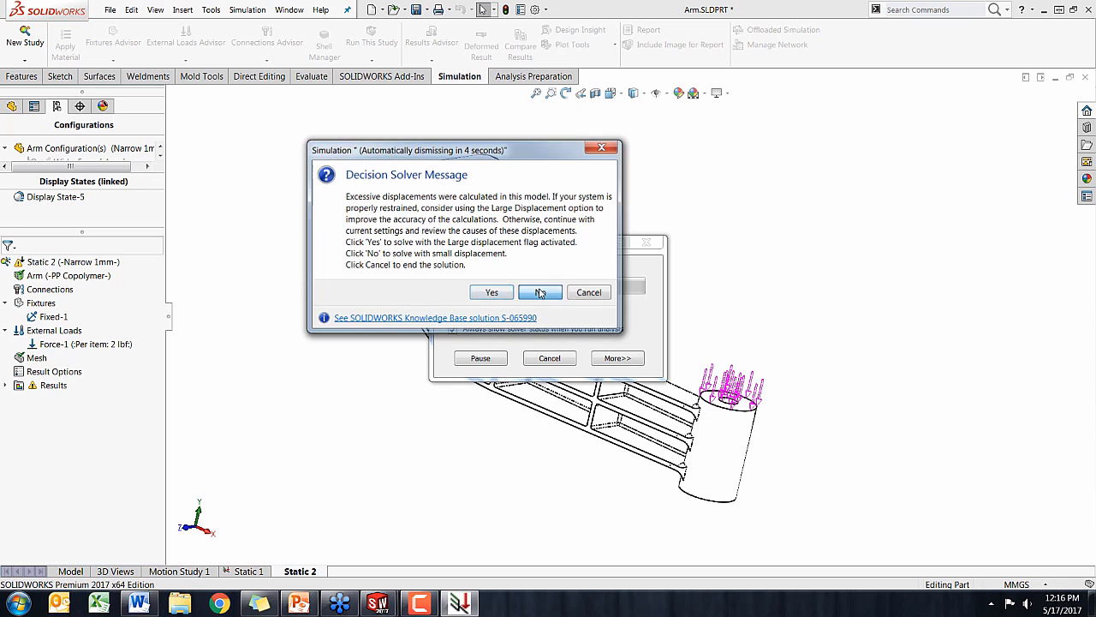
{"action": "left_click", "coordinate": [540, 292]}
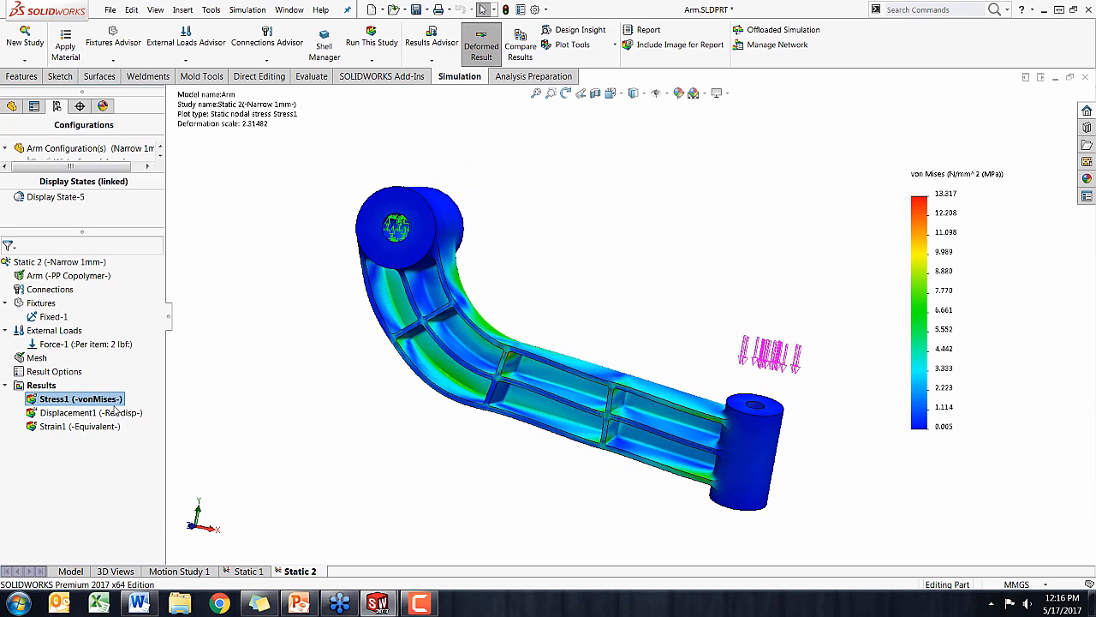
Show the Static 2 resultant displacement plot and examine the deformed arm from several angles
{"action": "double_click", "coordinate": [115, 412]}
{"action": "middle_click_drag", "start_coordinate": [579, 479], "coordinate": [513, 477]}
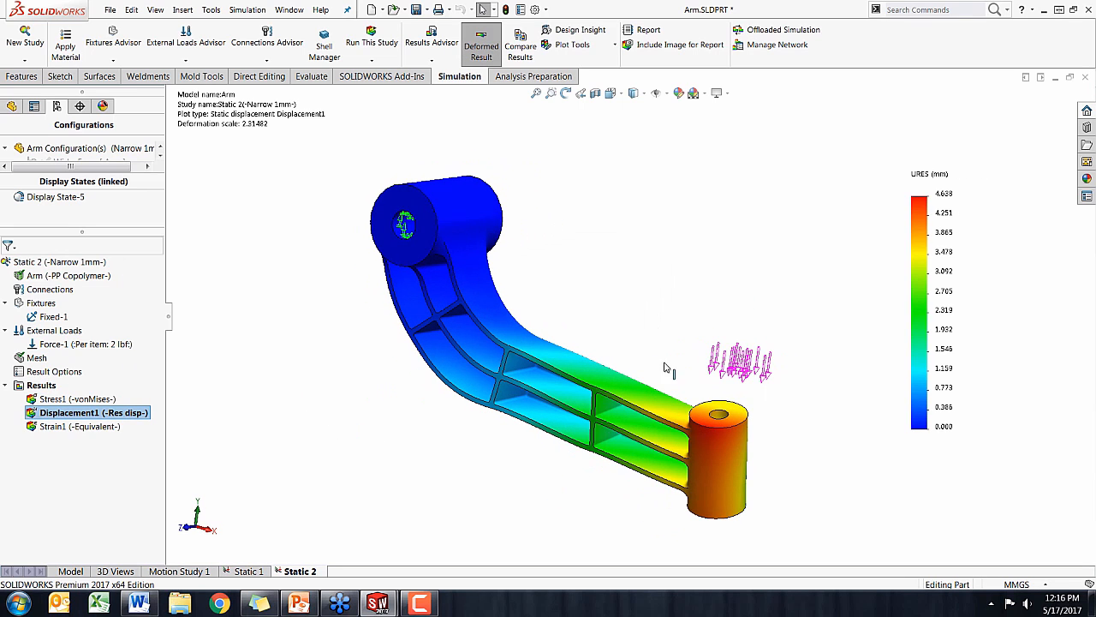
{"action": "middle_click_drag", "start_coordinate": [535, 251], "coordinate": [605, 264]}
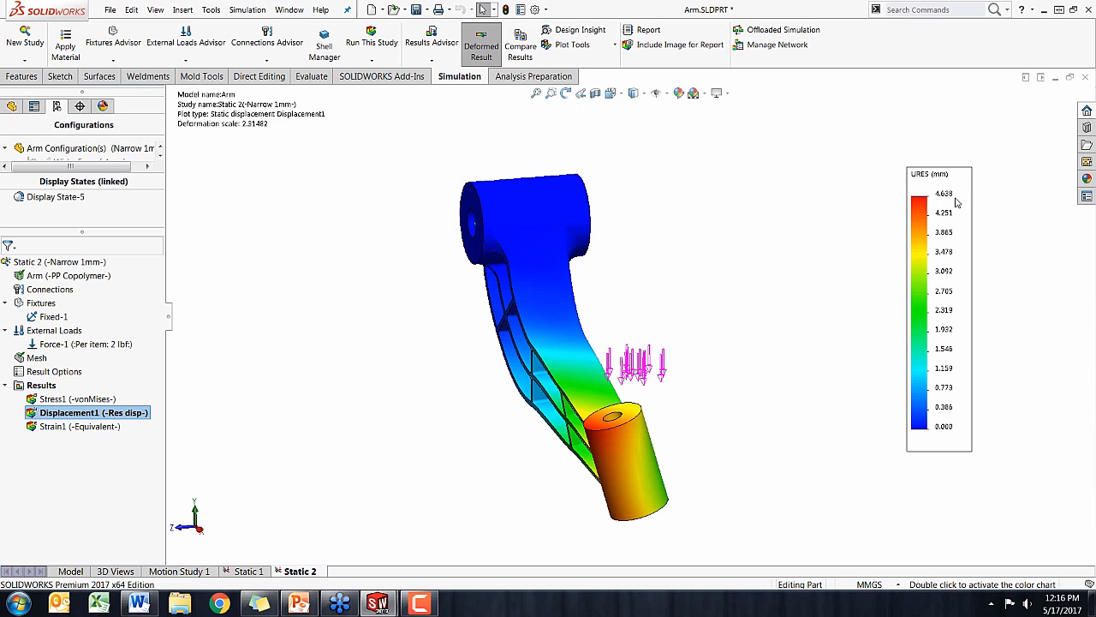
{"action": "middle_click_drag", "start_coordinate": [795, 286], "coordinate": [812, 269]}
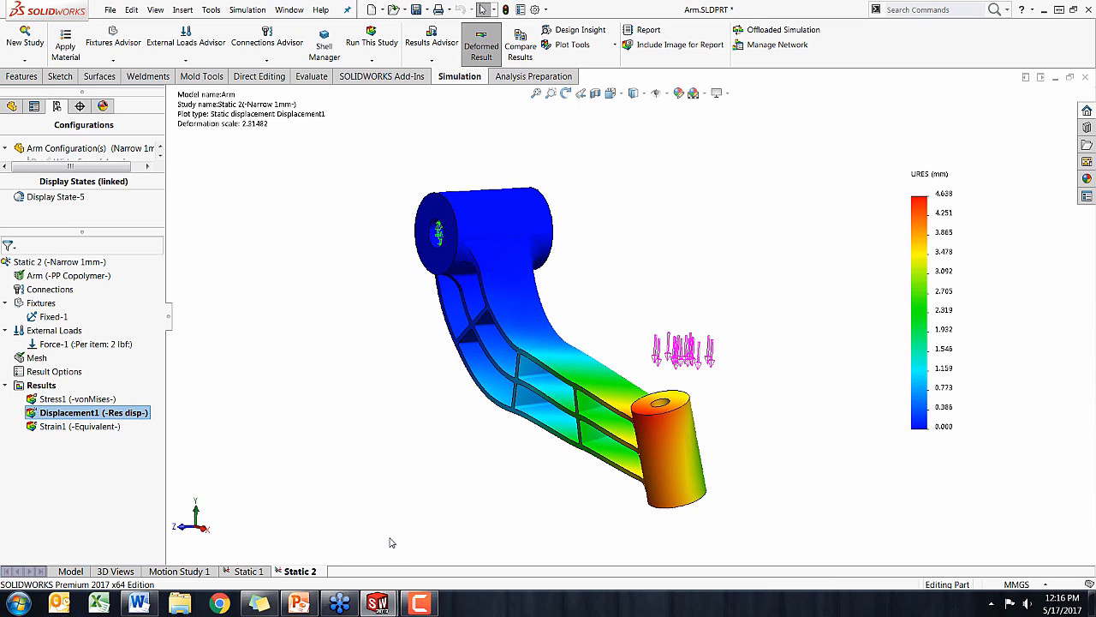
{"action": "middle_click_drag", "start_coordinate": [303, 507], "coordinate": [307, 509]}
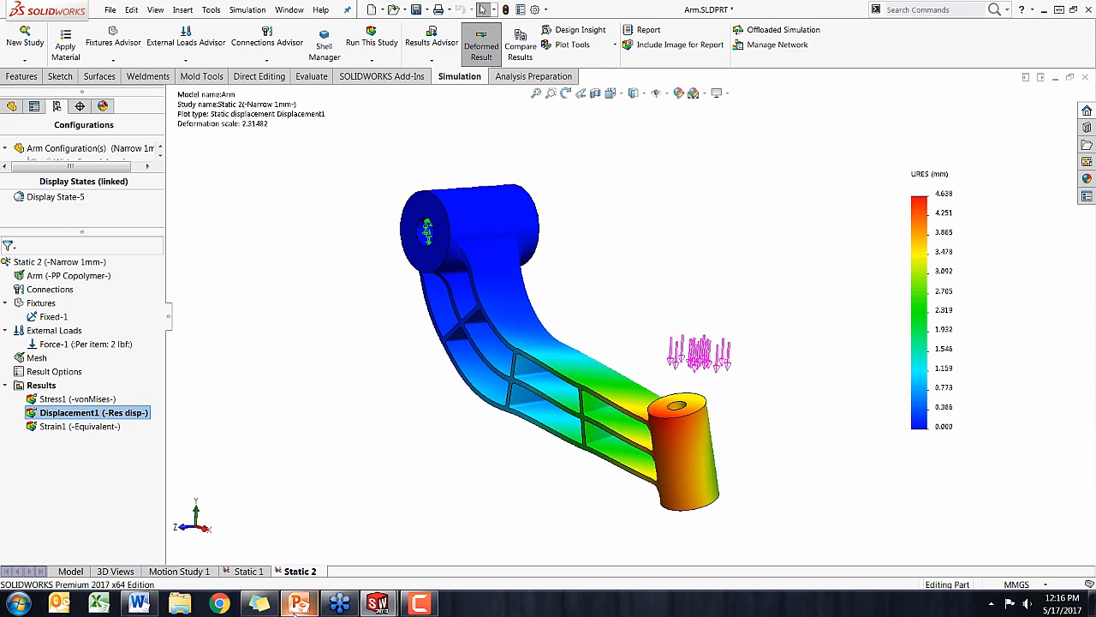
Expose the arm's configuration list, and switch to PowerPoint to start the slide show at the Static slide
{"action": "mouse_move", "coordinate": [299, 603]}
{"action": "left_click_drag", "start_coordinate": [66, 231], "coordinate": [60, 276]}
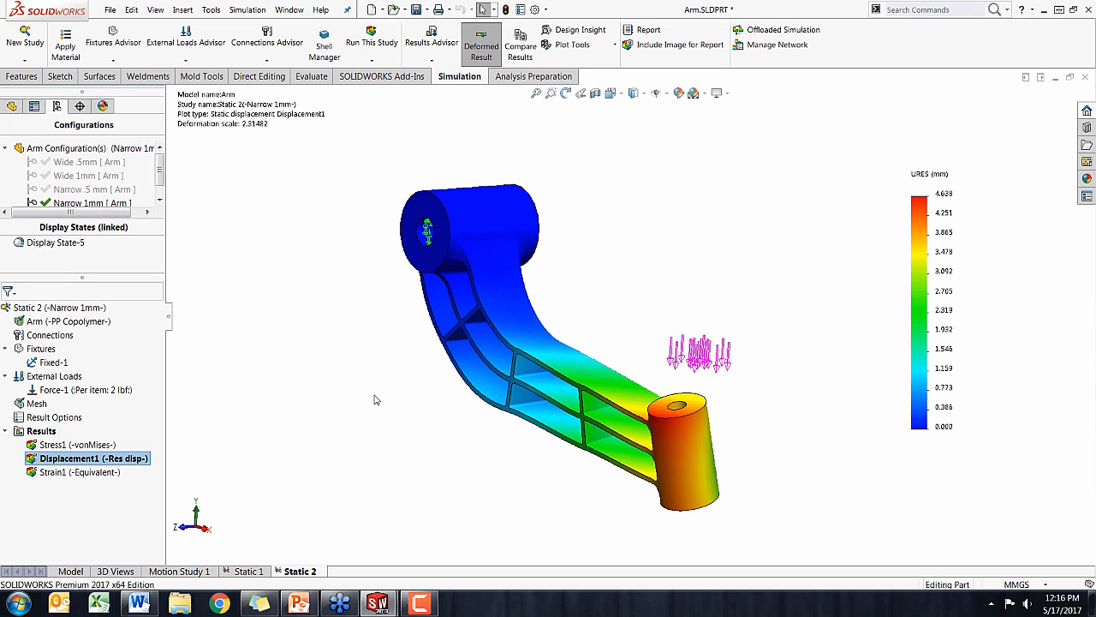
{"action": "middle_click_drag", "start_coordinate": [374, 396], "coordinate": [374, 404]}
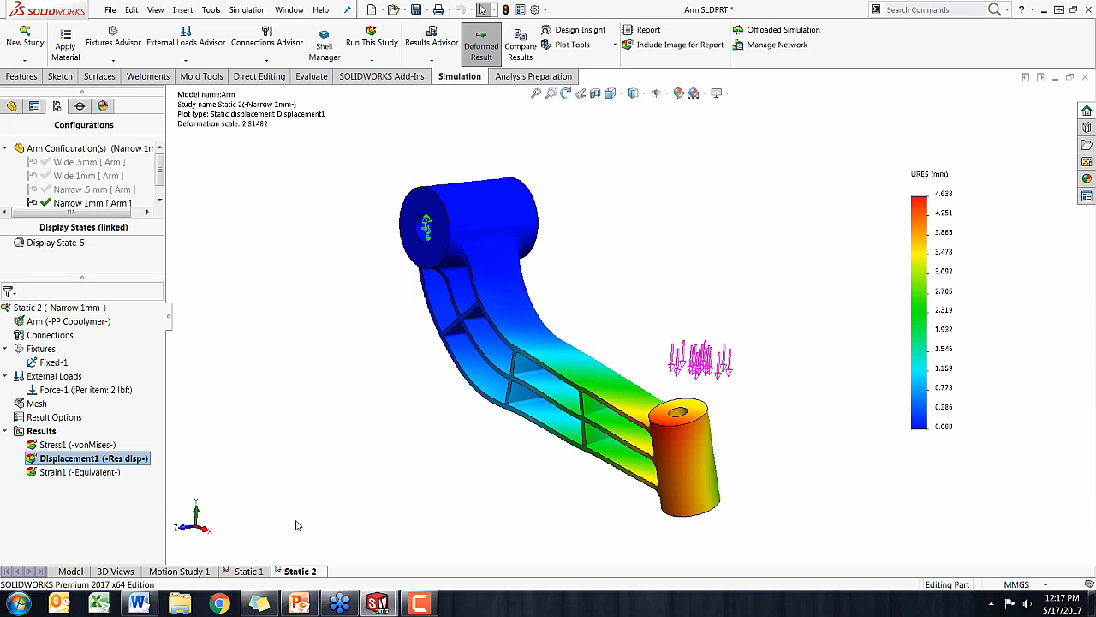
{"action": "left_click", "coordinate": [299, 603]}
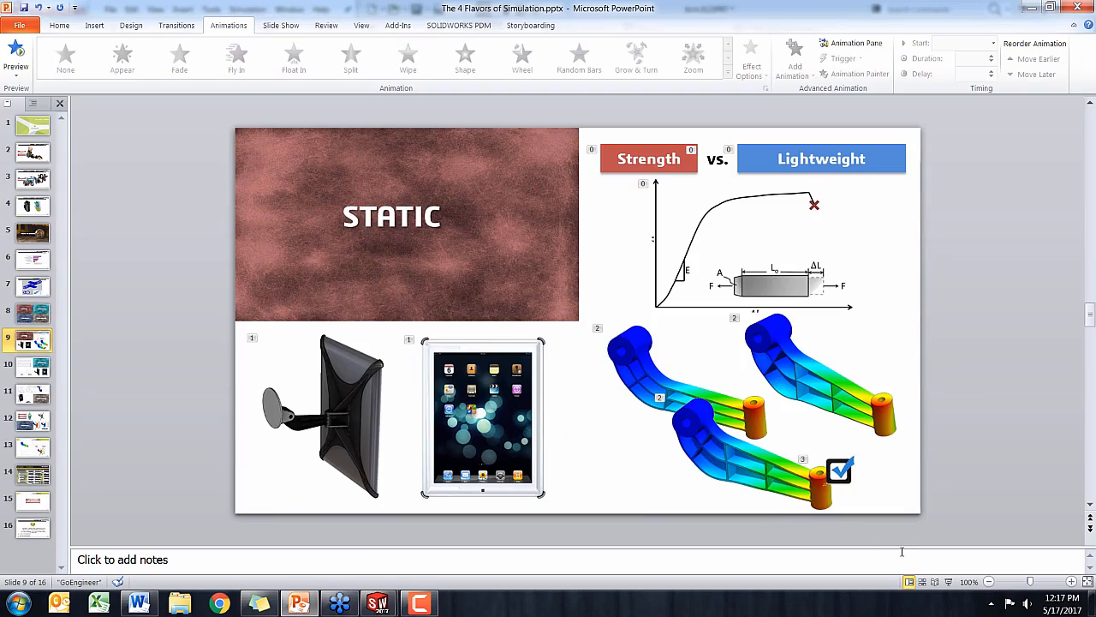
{"action": "left_click", "coordinate": [948, 582]}
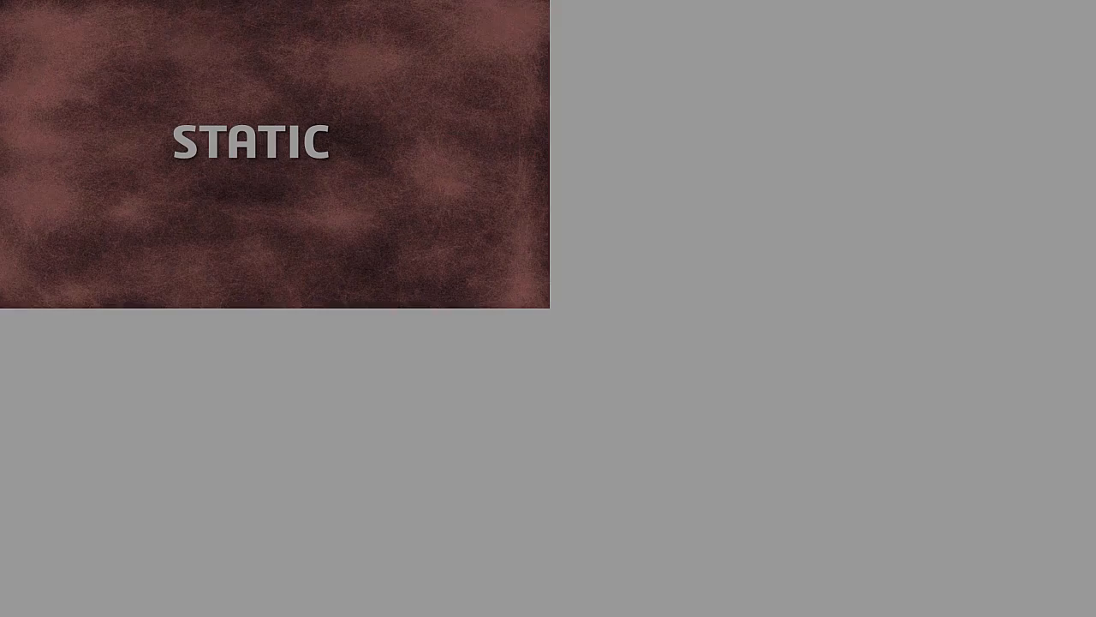
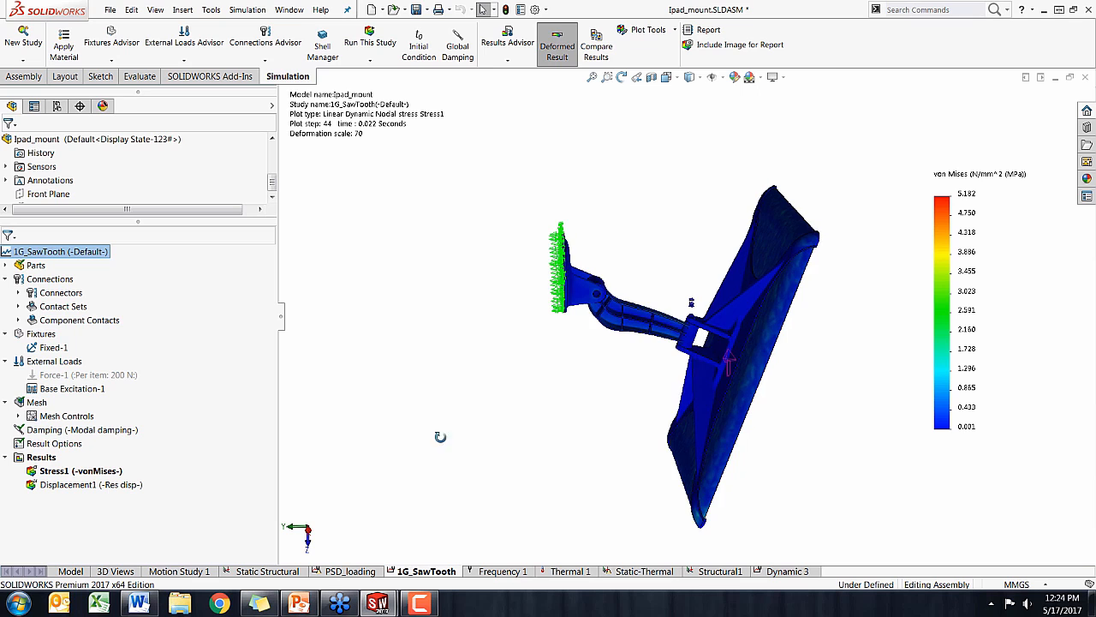
Return the iPad mount assembly to its model view and open the recent part wrap_iPad2_V-Solidworks_NL.SLDPRT
{"action": "left_click", "coordinate": [72, 571]}
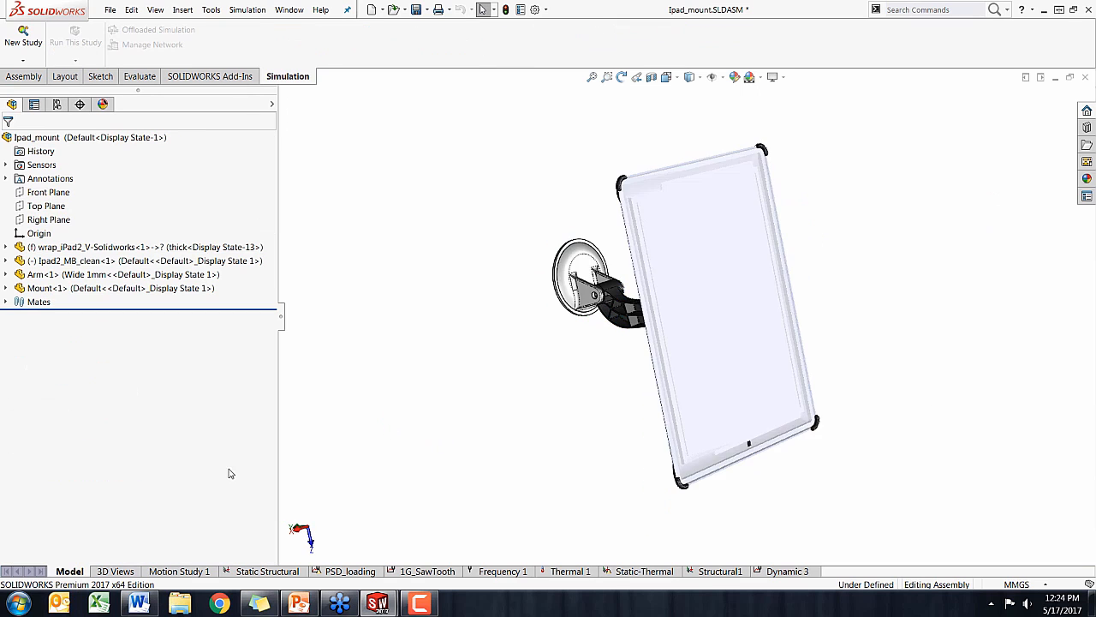
{"action": "left_click", "coordinate": [111, 10]}
{"action": "mouse_move", "coordinate": [180, 59]}
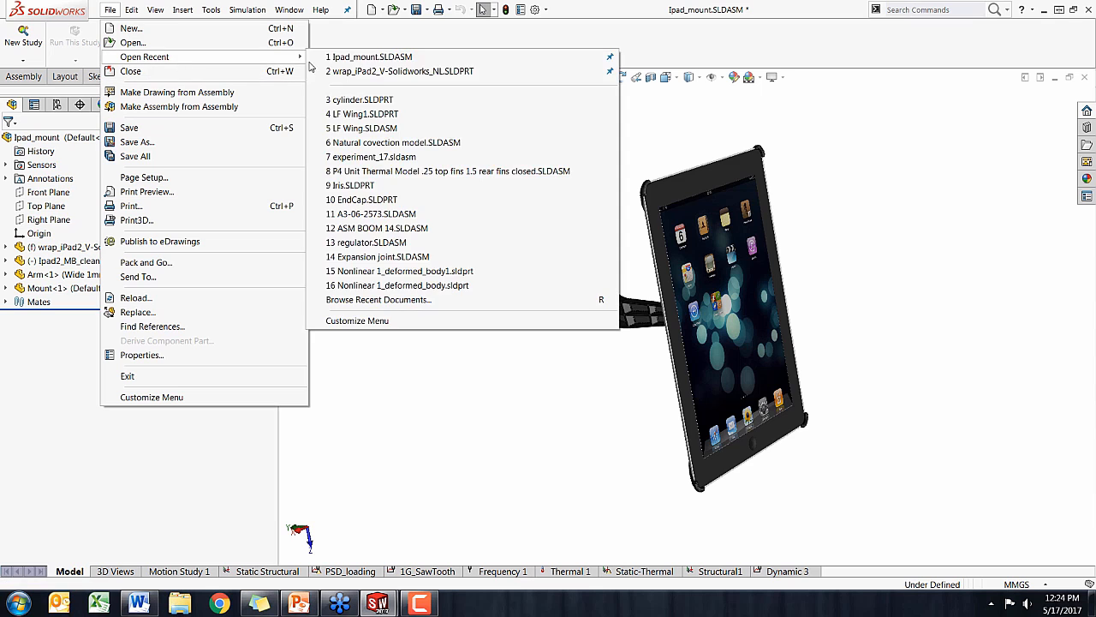
{"action": "left_click", "coordinate": [381, 72]}
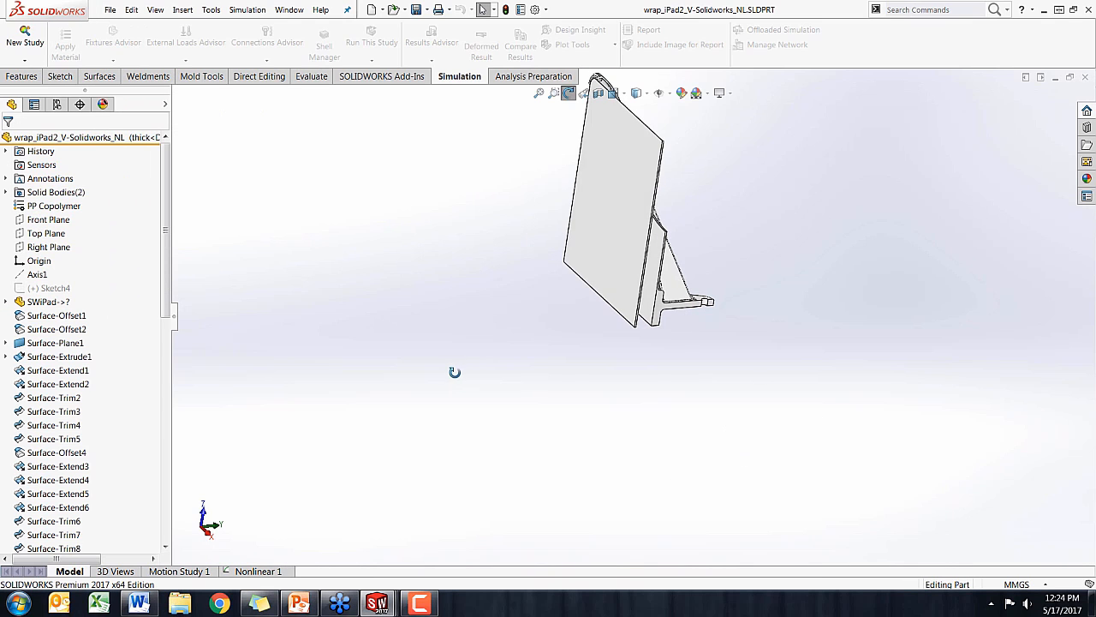
Examine the sectioned iPad wrap part and its flat panel from the front, side and back
{"action": "middle_click_drag", "start_coordinate": [455, 371], "coordinate": [469, 370]}
{"action": "left_click", "coordinate": [578, 252]}
{"action": "middle_click_drag", "start_coordinate": [543, 368], "coordinate": [502, 338]}
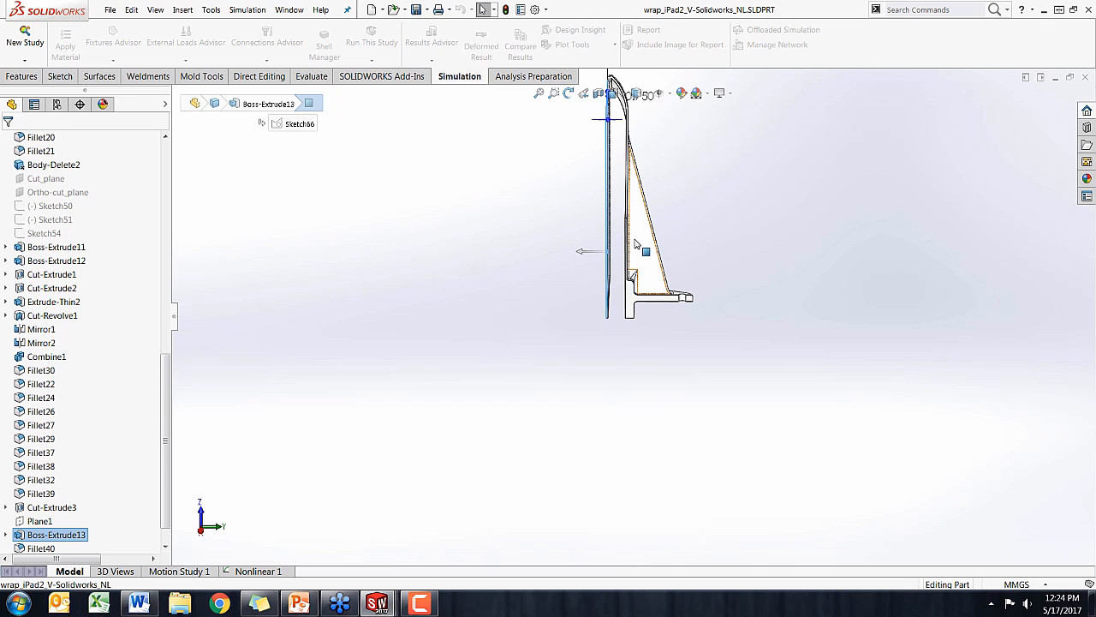
{"action": "middle_click_drag", "start_coordinate": [635, 244], "coordinate": [567, 232]}
{"action": "left_click", "coordinate": [595, 230]}
{"action": "left_click", "coordinate": [478, 346]}
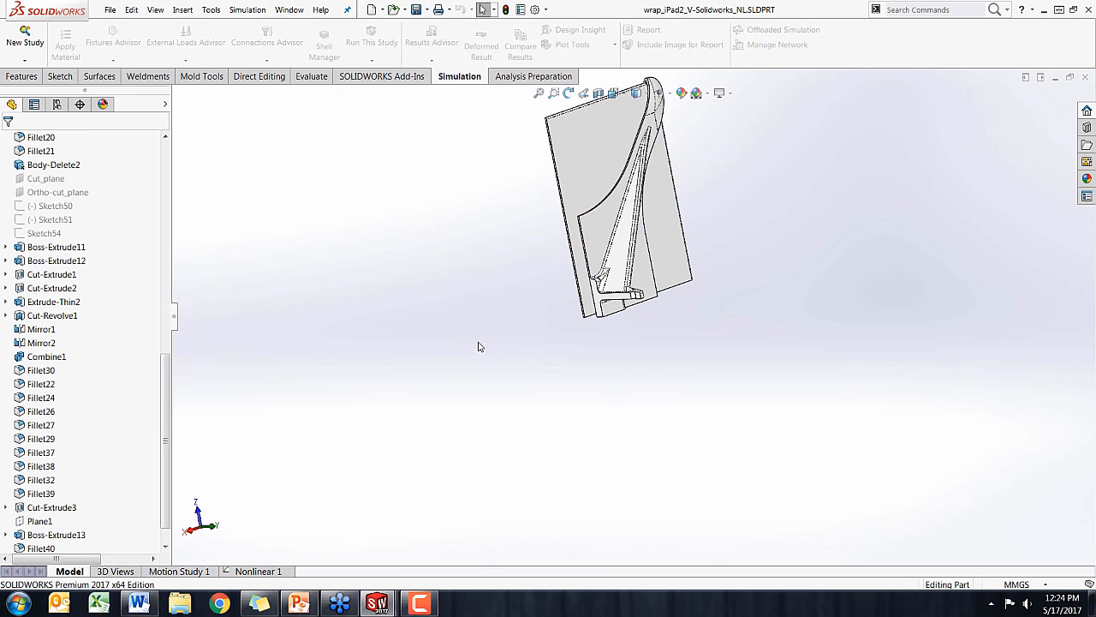
{"action": "middle_click_drag", "start_coordinate": [478, 346], "coordinate": [599, 272]}
{"action": "middle_click_drag", "start_coordinate": [643, 331], "coordinate": [522, 276]}
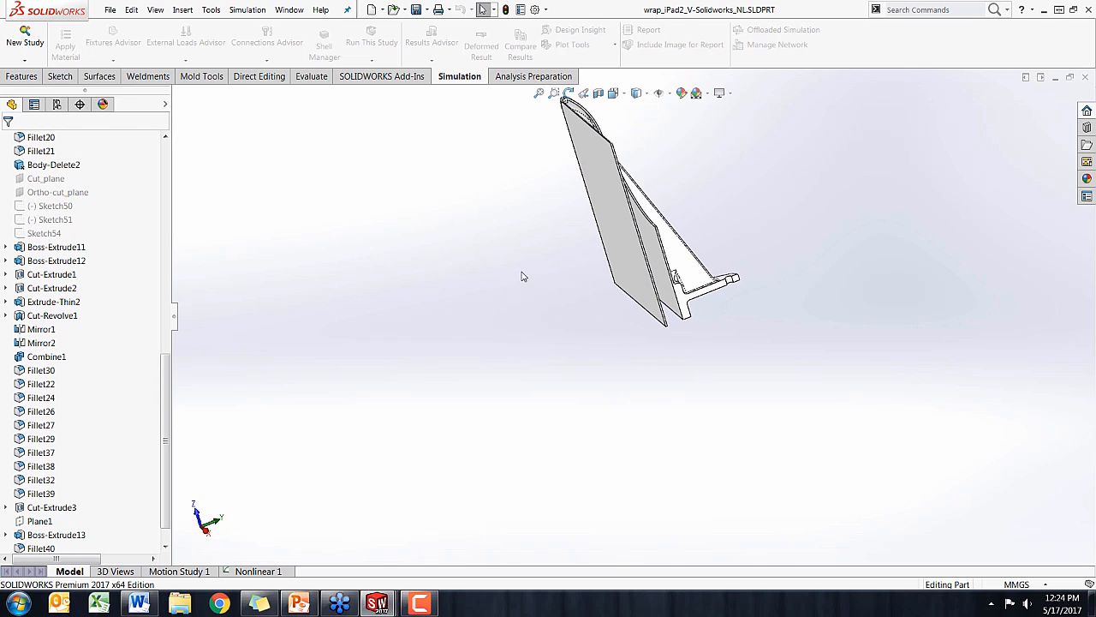
Create a new Nonlinear study named Nonlinear 2 for the iPad wrap part
{"action": "left_click", "coordinate": [12, 57]}
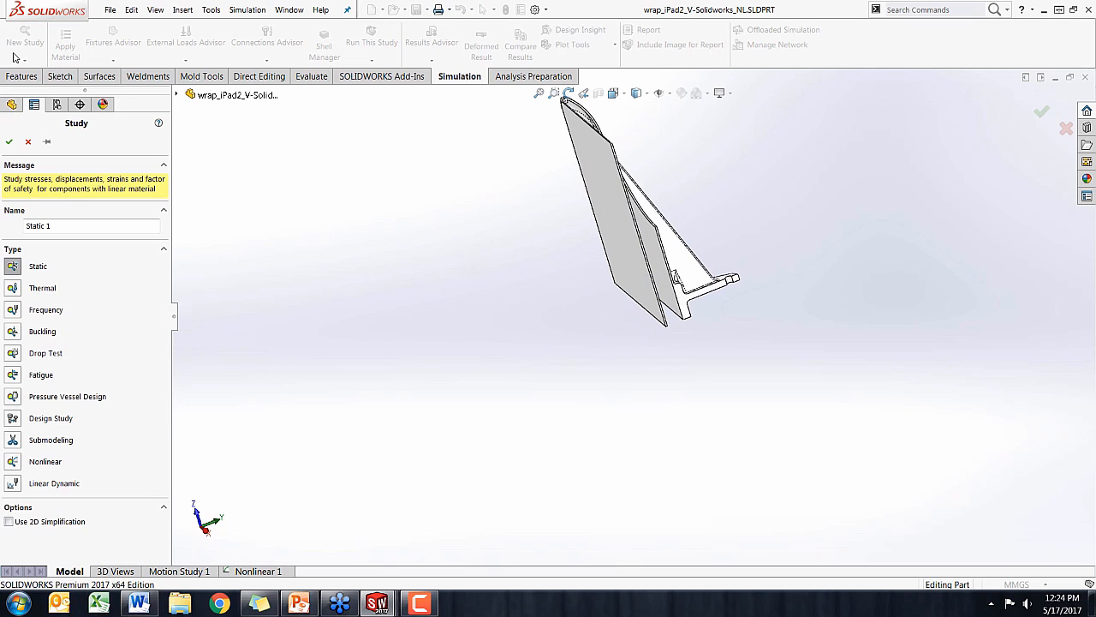
{"action": "left_click", "coordinate": [12, 462]}
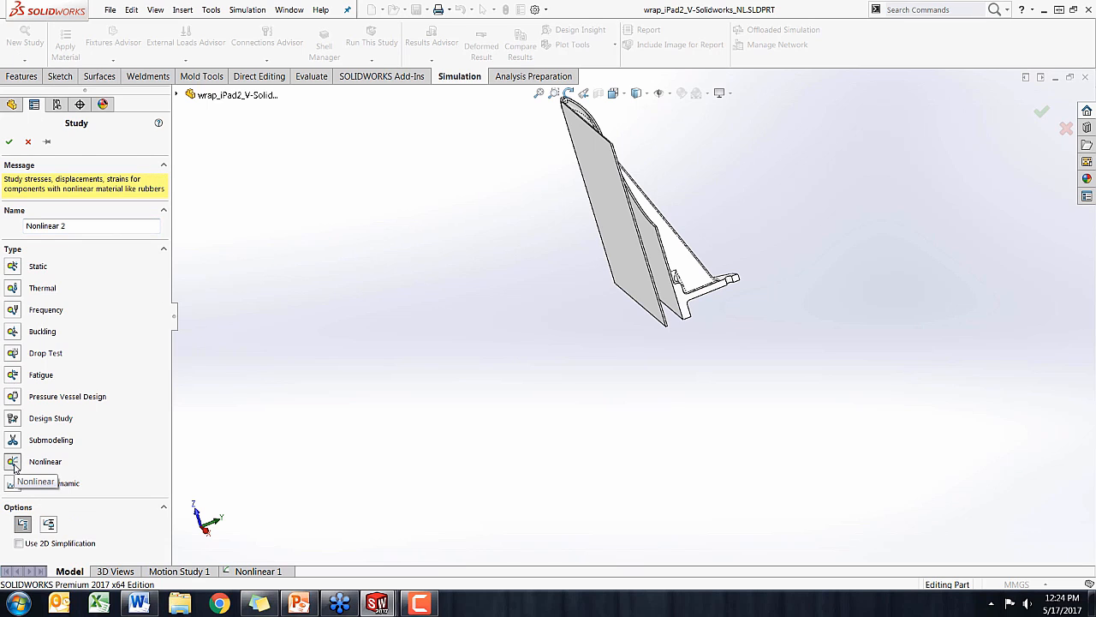
{"action": "left_click", "coordinate": [9, 142]}
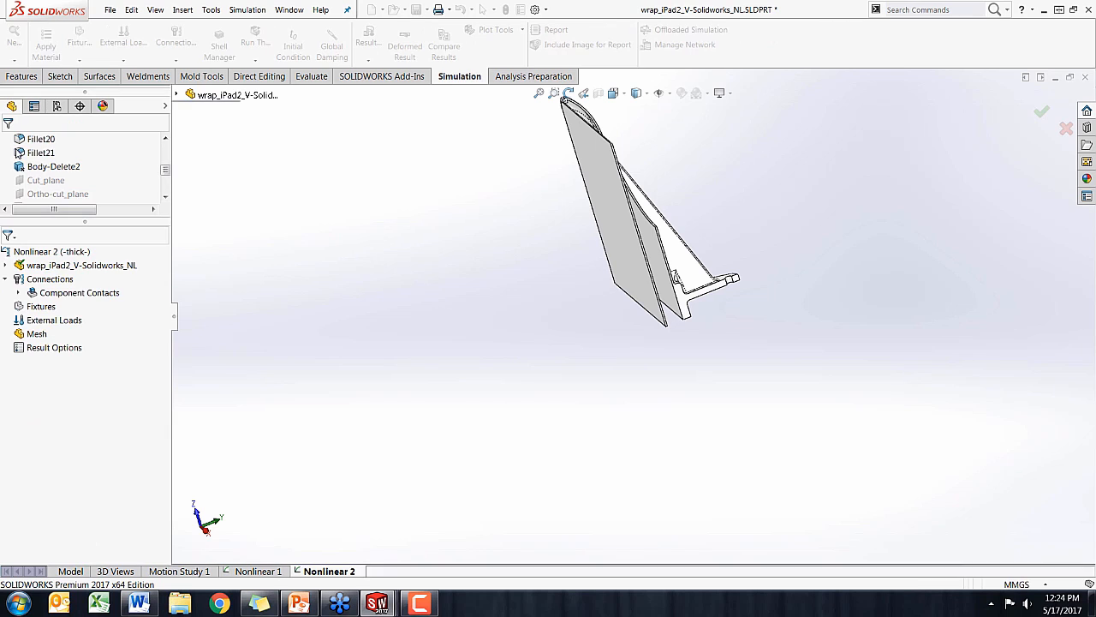
Examine the cut faces along the symmetry planes of the flat panel and the bracket body
{"action": "right_click", "coordinate": [435, 396]}
{"action": "left_click", "coordinate": [471, 371]}
{"action": "left_click_drag", "start_coordinate": [485, 358], "coordinate": [661, 319]}
{"action": "left_click_drag", "start_coordinate": [710, 294], "coordinate": [622, 293]}
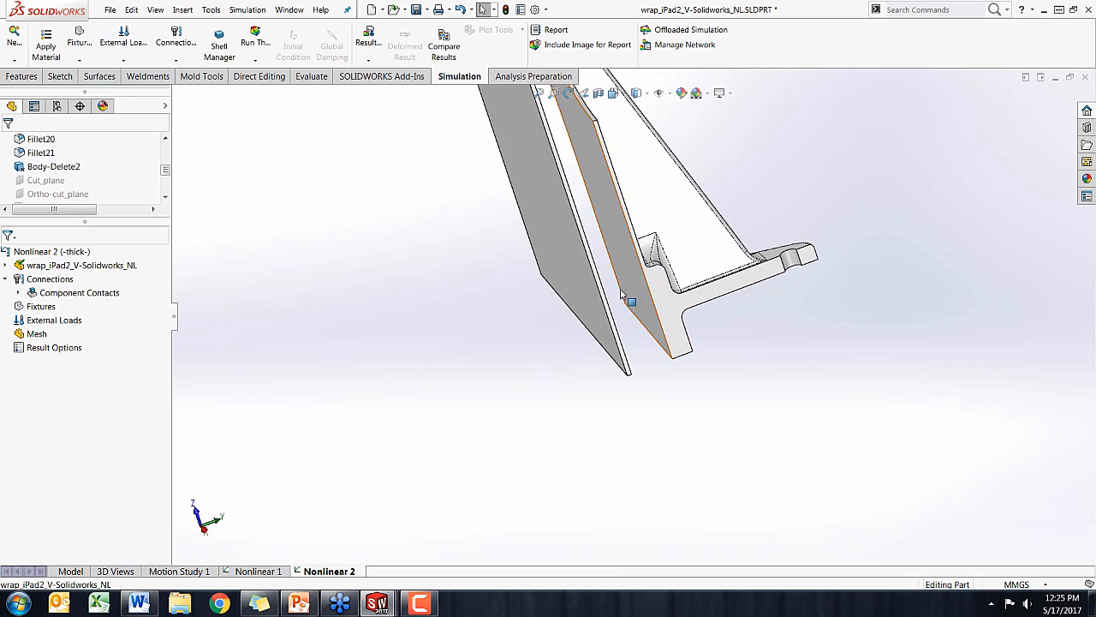
{"action": "left_click", "coordinate": [604, 301]}
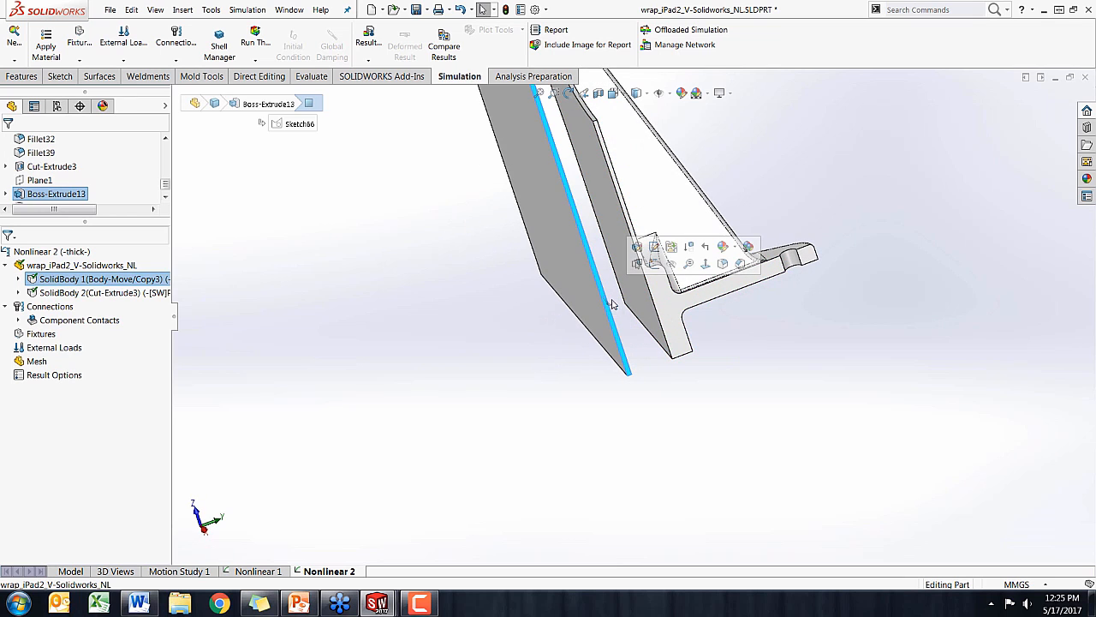
{"action": "left_click", "coordinate": [682, 324]}
{"action": "middle_click_drag", "start_coordinate": [628, 374], "coordinate": [621, 319]}
{"action": "left_click", "coordinate": [431, 440]}
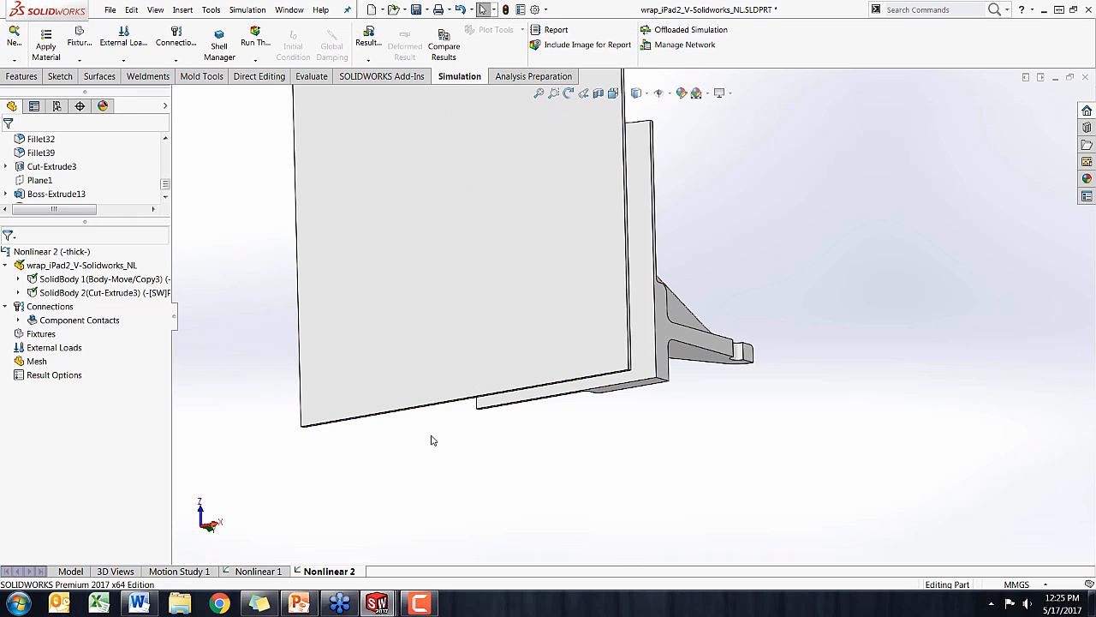
{"action": "middle_click_drag", "start_coordinate": [431, 441], "coordinate": [403, 508]}
Start an advanced Symmetry fixture and select the bracket's vertical cut face and the cut face at its arm end
{"action": "right_click", "coordinate": [45, 340]}
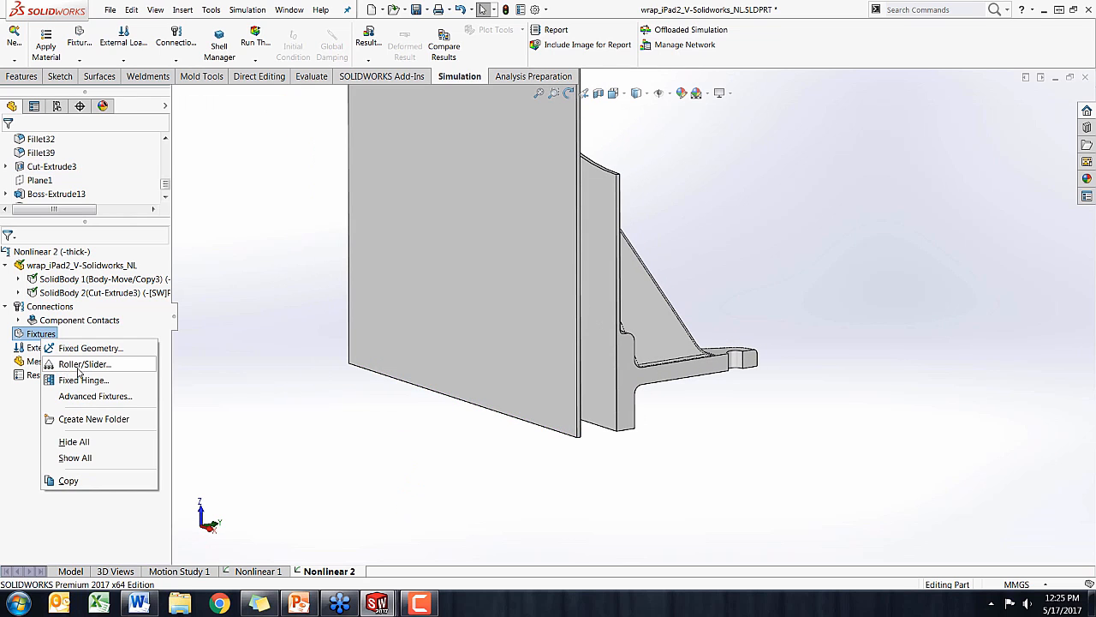
{"action": "left_click", "coordinate": [96, 396]}
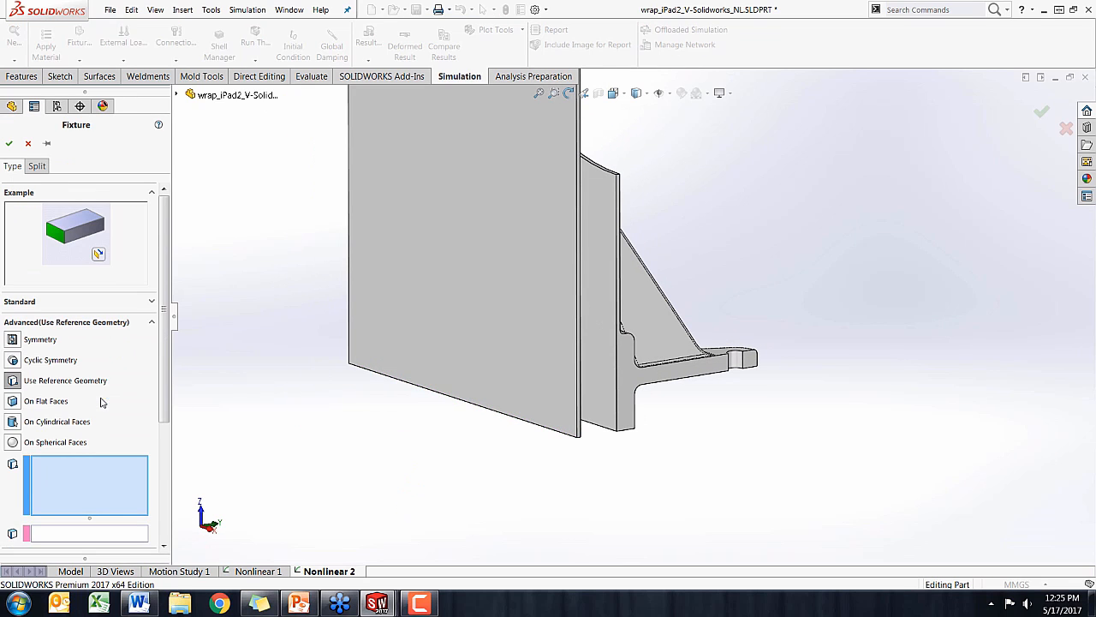
{"action": "left_click", "coordinate": [12, 339]}
{"action": "middle_click_drag", "start_coordinate": [364, 451], "coordinate": [343, 431]}
{"action": "left_click", "coordinate": [579, 387]}
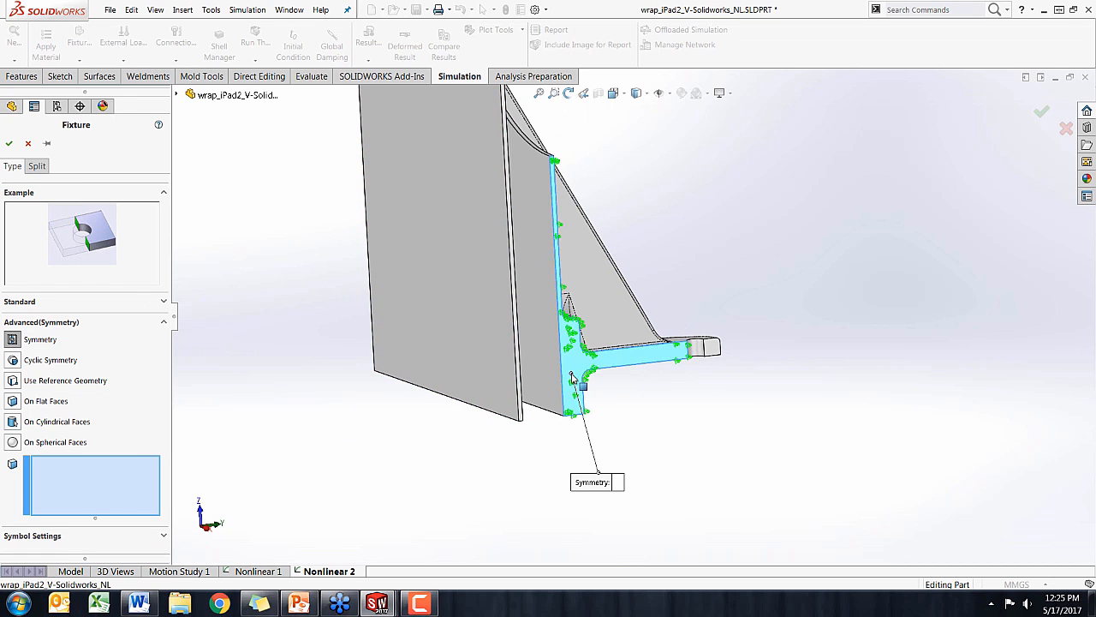
{"action": "left_click", "coordinate": [572, 377]}
{"action": "left_click", "coordinate": [718, 355]}
Add the bracket's bottom cut face and the flat panel's side and bottom cut faces, and apply the symmetry fixture
{"action": "middle_click_drag", "start_coordinate": [702, 416], "coordinate": [626, 335]}
{"action": "left_click", "coordinate": [573, 413]}
{"action": "scroll", "coordinate": [556, 330], "scroll_direction": "down", "scroll_amount": 5}
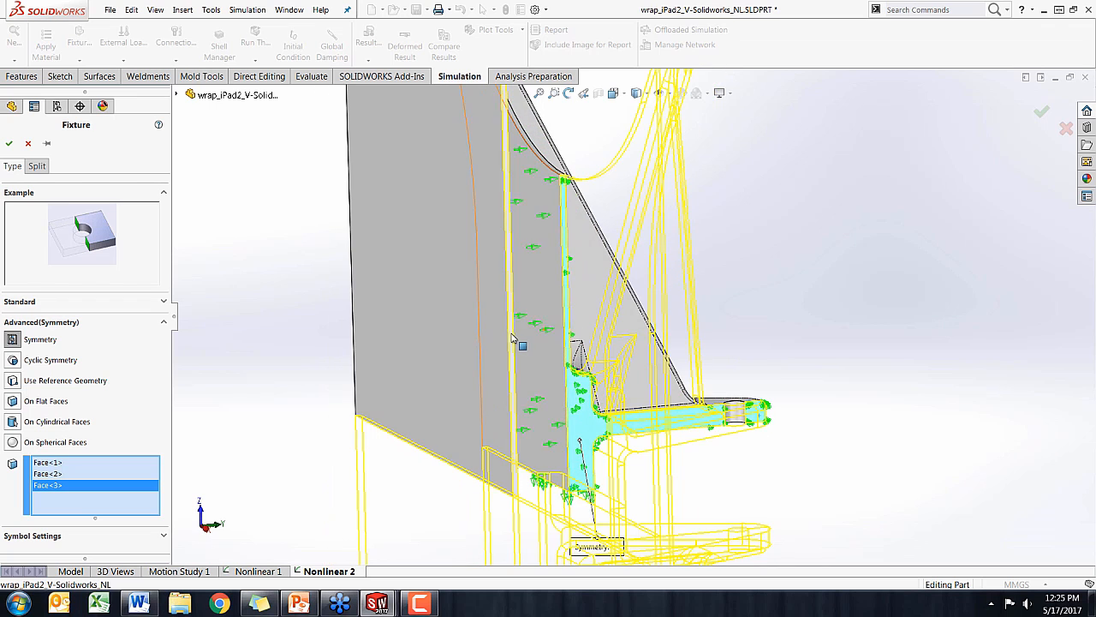
{"action": "left_click", "coordinate": [511, 337]}
{"action": "middle_click_drag", "start_coordinate": [433, 428], "coordinate": [465, 435]}
{"action": "left_click", "coordinate": [465, 439]}
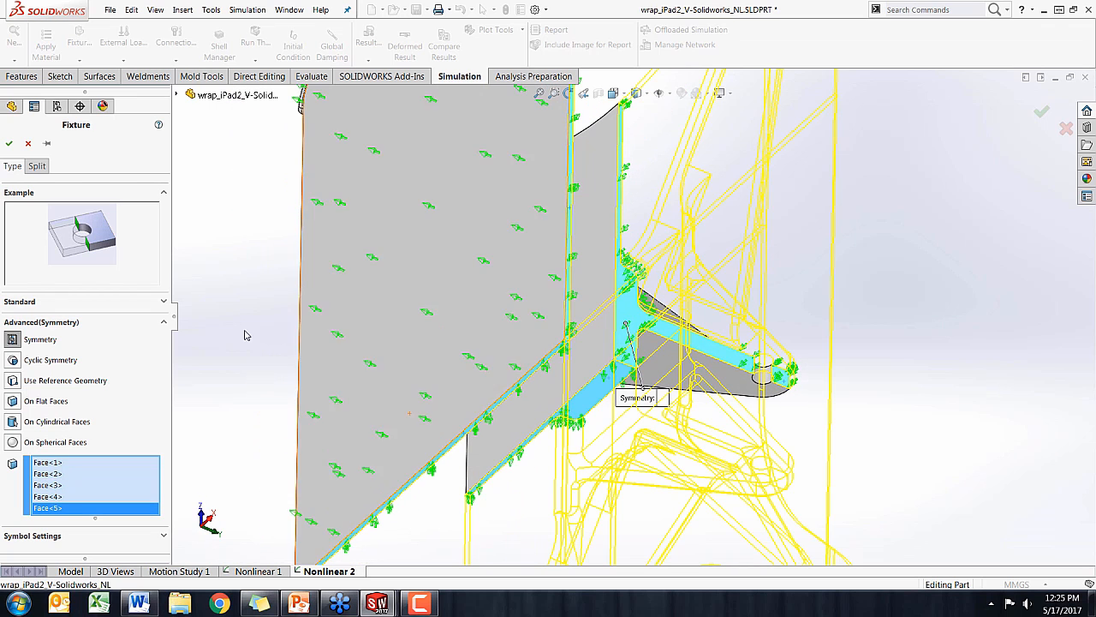
{"action": "middle_click_drag", "start_coordinate": [245, 335], "coordinate": [291, 364]}
{"action": "left_click", "coordinate": [9, 145]}
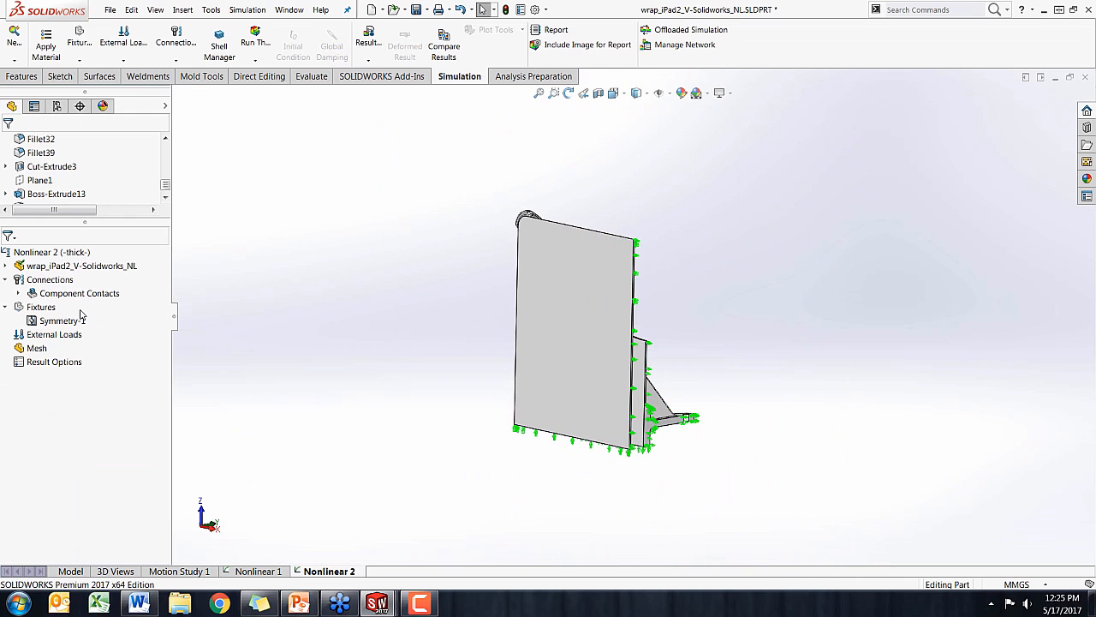
Examine the contact area between the flat panel's upper corner and the bracket's curved corner lip from several angles
{"action": "mouse_move", "coordinate": [257, 325]}
{"action": "middle_mouse_down"}
{"action": "mouse_move", "coordinate": [213, 325]}
{"action": "mouse_move", "coordinate": [244, 325]}
{"action": "middle_mouse_up"}
{"action": "scroll", "coordinate": [565, 268], "scroll_direction": "down", "scroll_amount": 3}
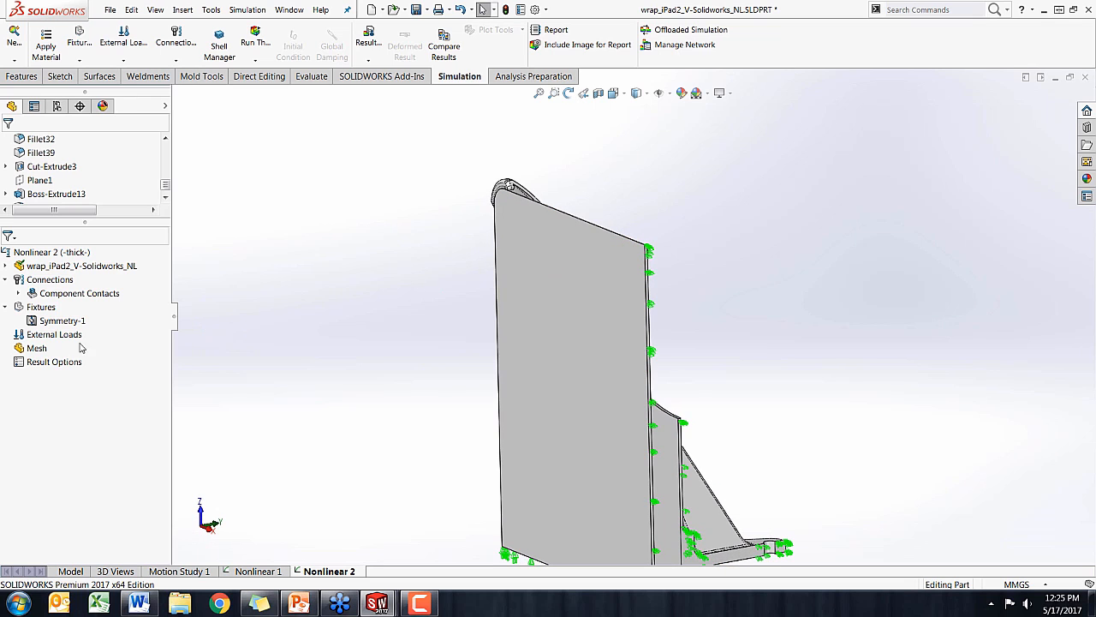
{"action": "middle_click_drag", "start_coordinate": [519, 323], "coordinate": [498, 322]}
{"action": "scroll", "coordinate": [516, 210], "scroll_direction": "down", "scroll_amount": 3}
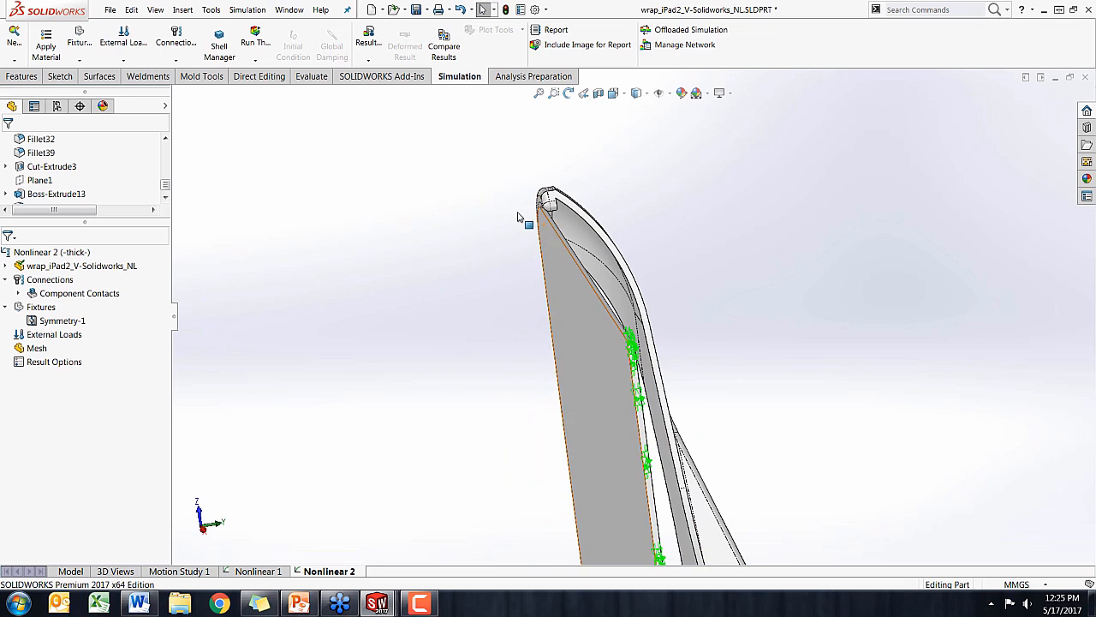
{"action": "mouse_move", "coordinate": [521, 218]}
{"action": "middle_mouse_down"}
{"action": "mouse_move", "coordinate": [554, 232]}
{"action": "mouse_move", "coordinate": [539, 209]}
{"action": "middle_mouse_up"}
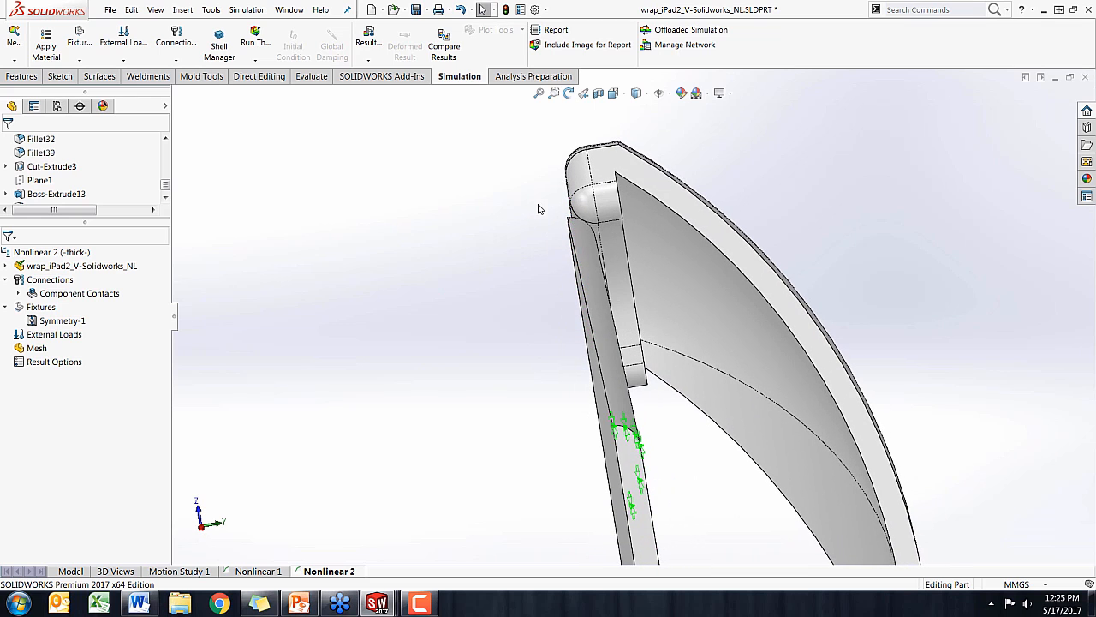
{"action": "middle_click_drag", "start_coordinate": [602, 232], "coordinate": [597, 218]}
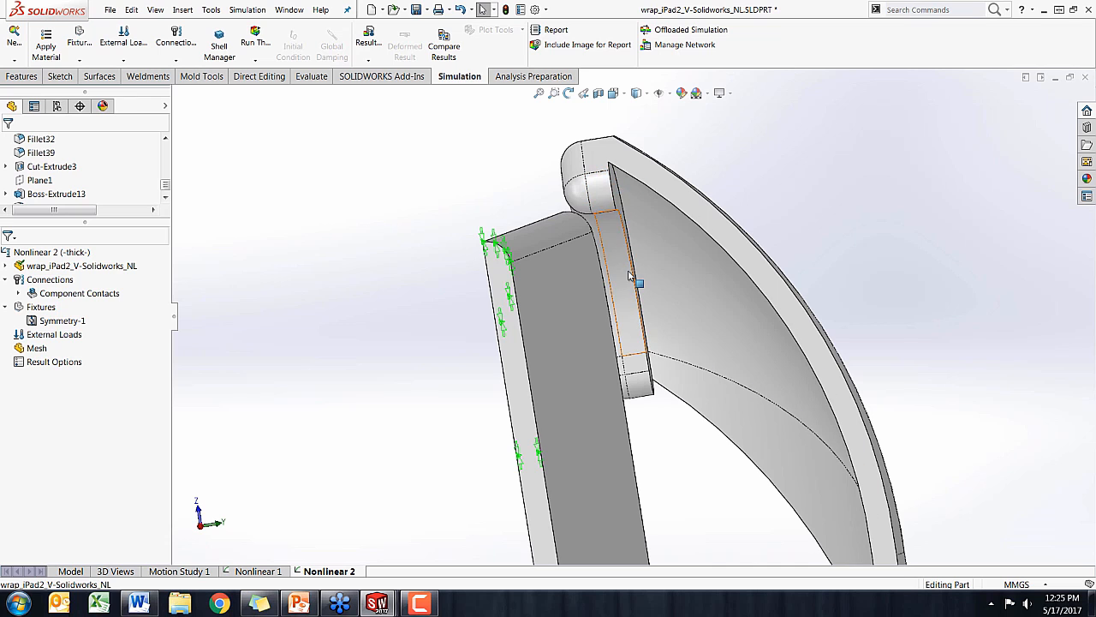
{"action": "middle_click_drag", "start_coordinate": [630, 274], "coordinate": [571, 299]}
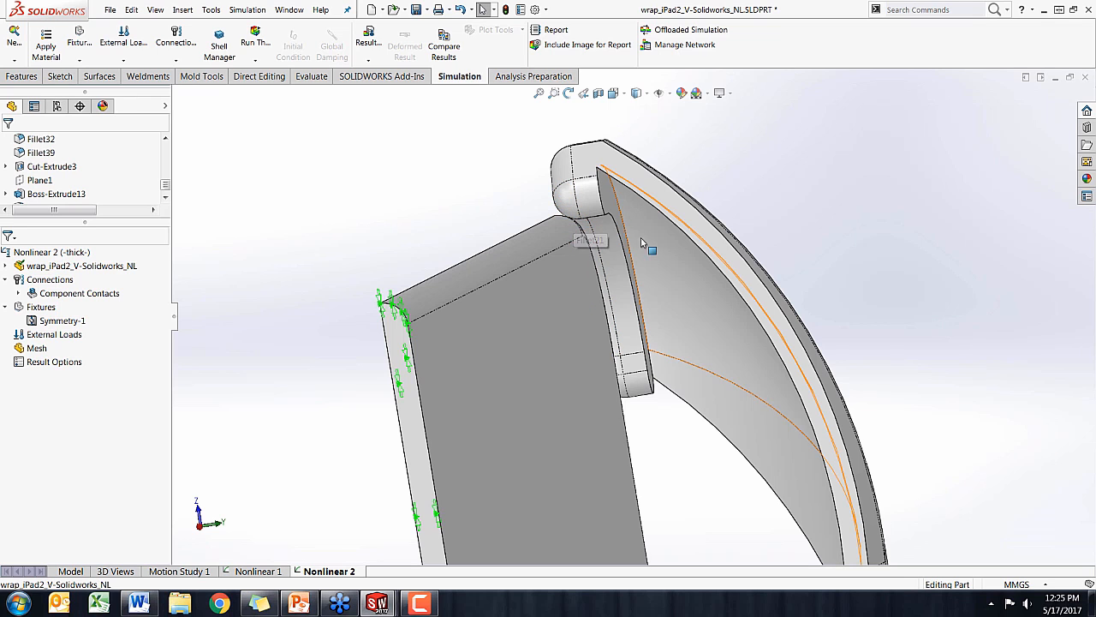
{"action": "middle_click_drag", "start_coordinate": [595, 242], "coordinate": [648, 279]}
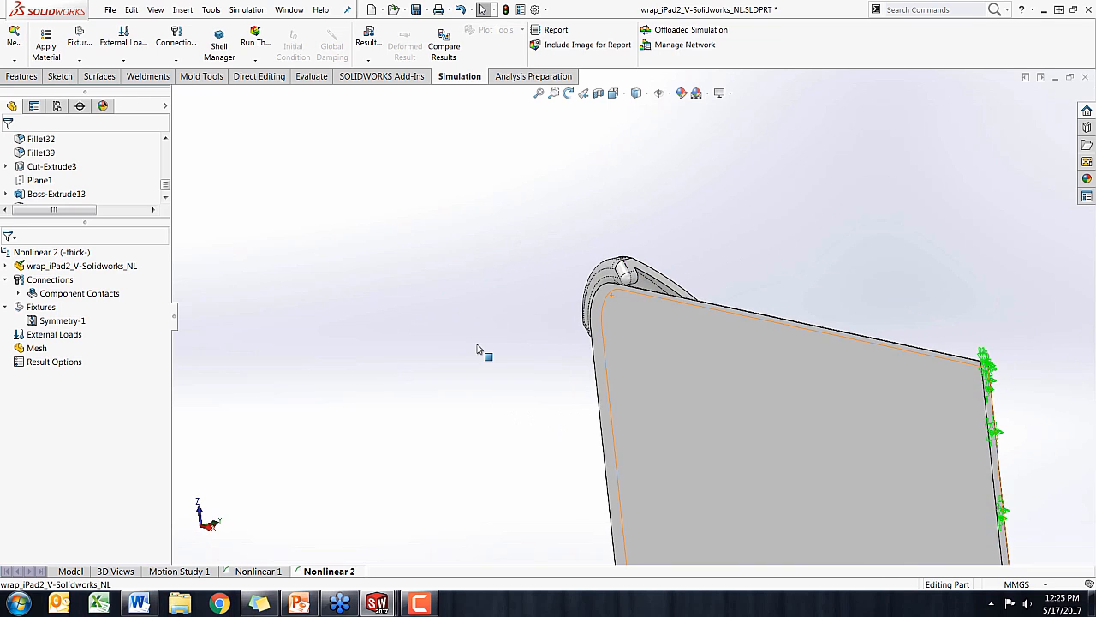
{"action": "middle_click_drag", "start_coordinate": [480, 348], "coordinate": [447, 322]}
Start a prescribed displacement and select the flat panel's large outer face
{"action": "right_click", "coordinate": [38, 307]}
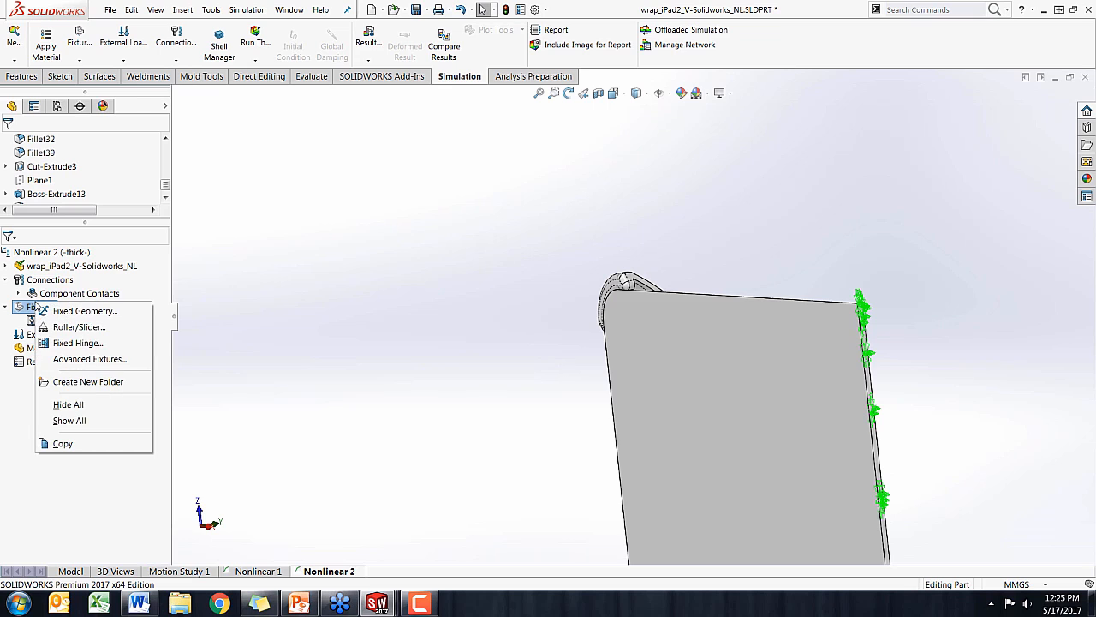
{"action": "right_click", "coordinate": [26, 339]}
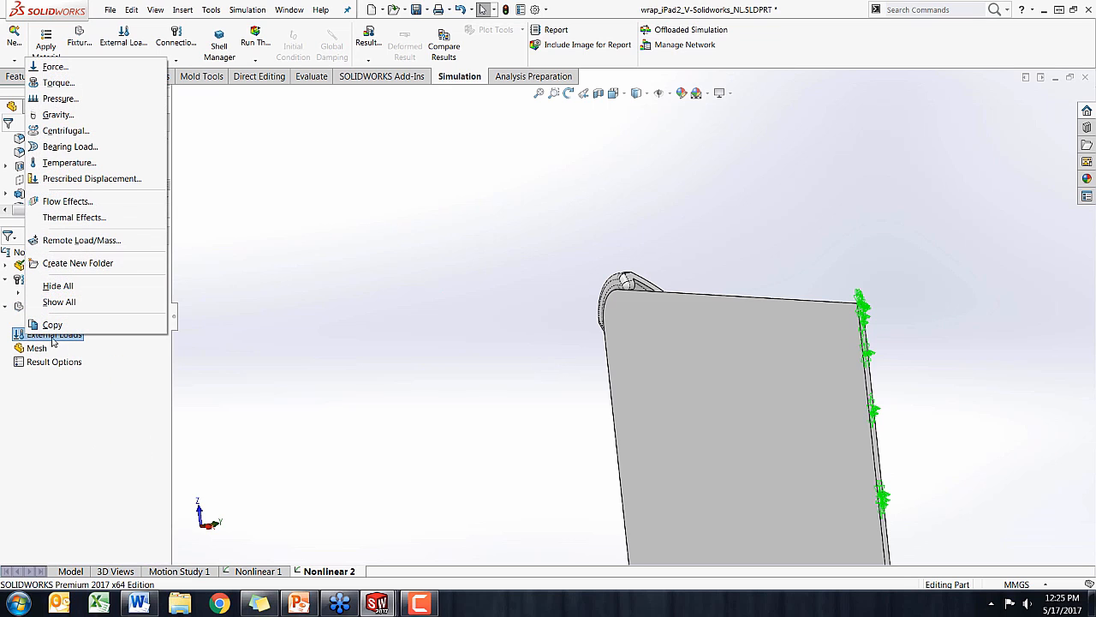
{"action": "left_click", "coordinate": [87, 179]}
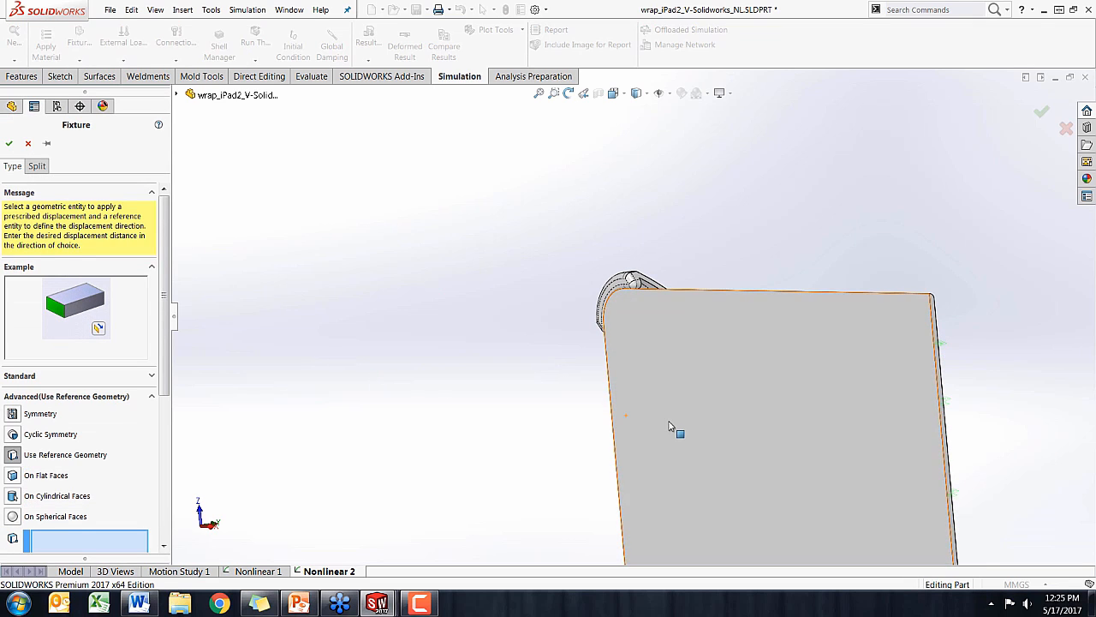
{"action": "left_click", "coordinate": [744, 430]}
{"action": "scroll", "coordinate": [128, 347], "scroll_direction": "down", "scroll_amount": 5}
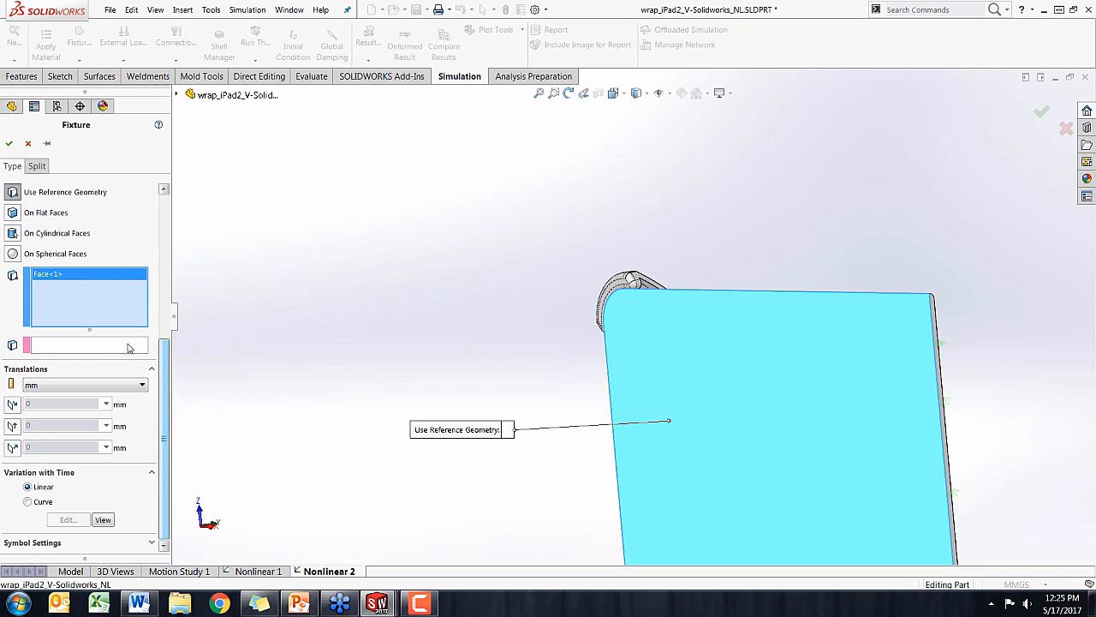
Use the Front Plane as the reference for the prescribed displacement's direction
{"action": "left_click", "coordinate": [86, 345]}
{"action": "middle_click_drag", "start_coordinate": [420, 340], "coordinate": [390, 328]}
{"action": "left_click", "coordinate": [177, 95]}
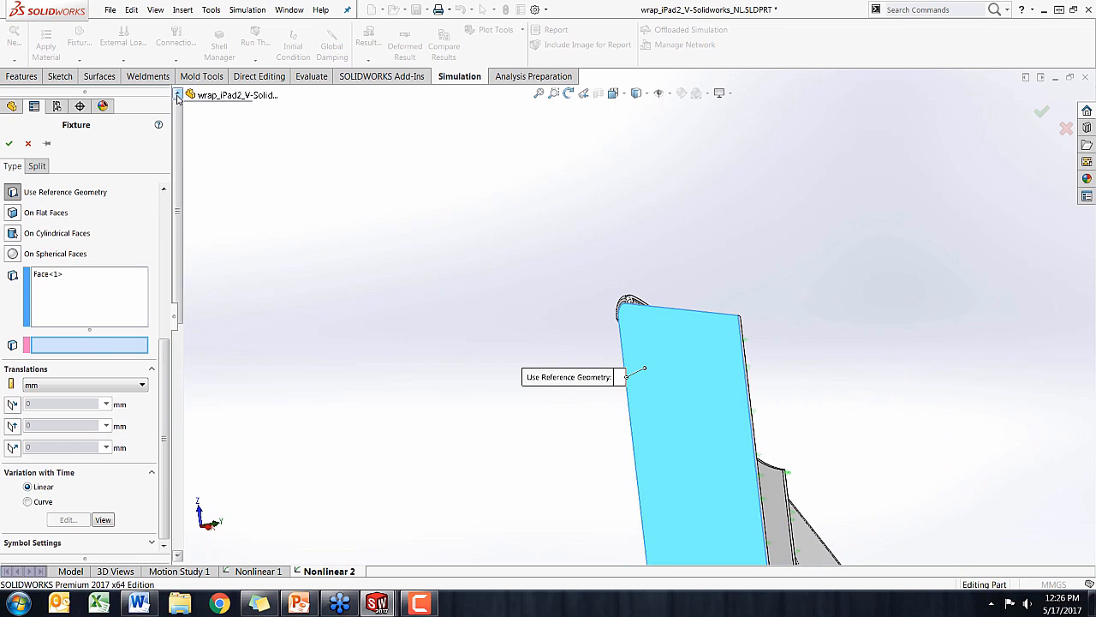
{"action": "left_click", "coordinate": [229, 178]}
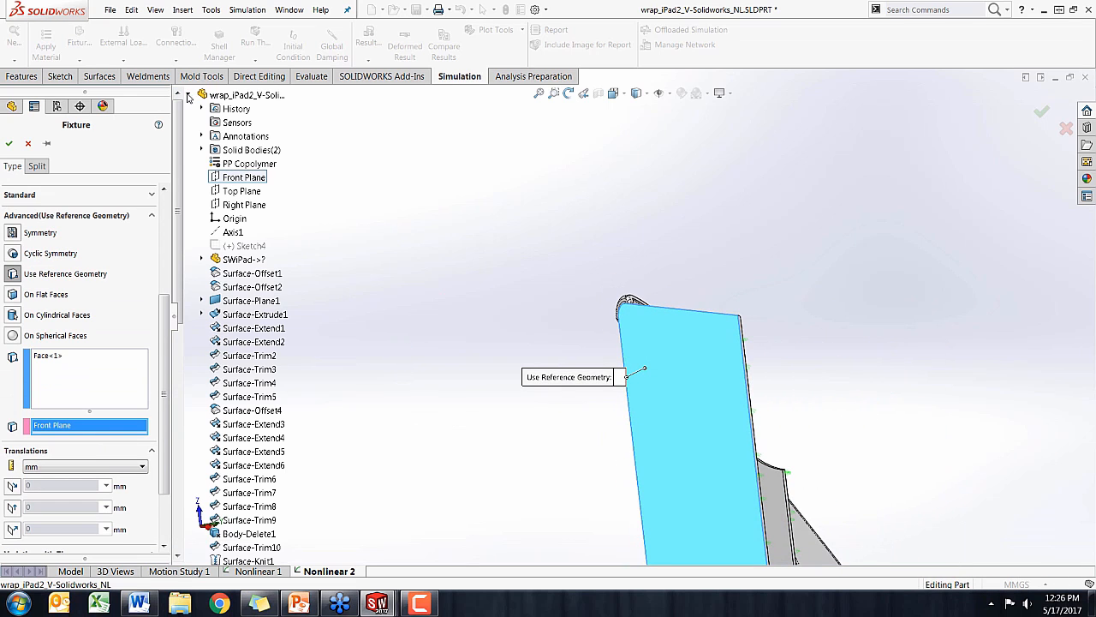
{"action": "left_click", "coordinate": [190, 95]}
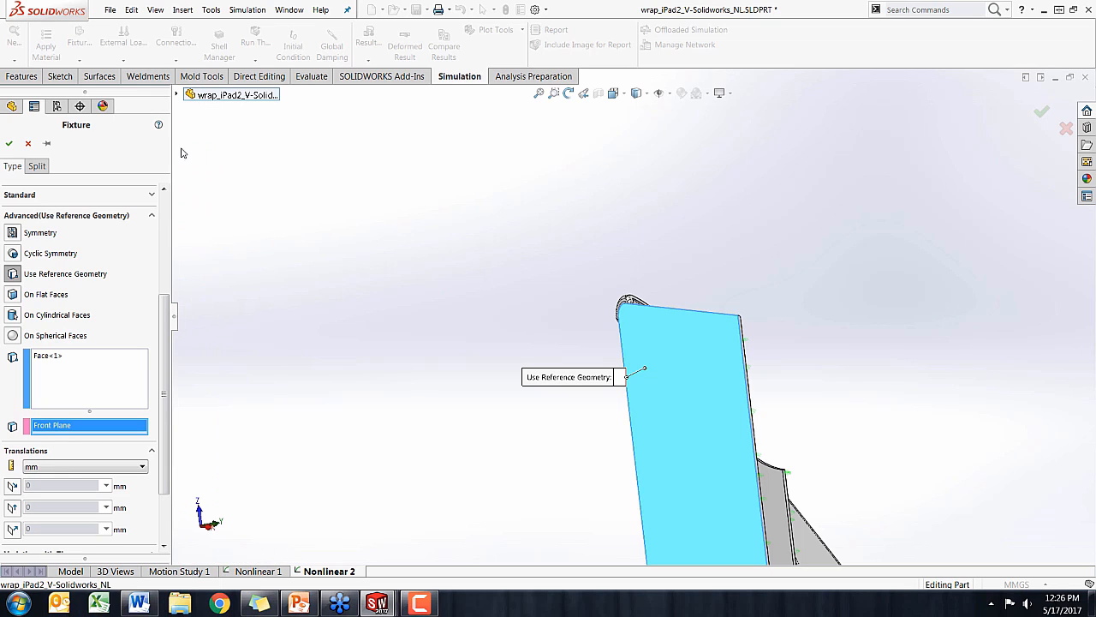
Set the translation Along Plane Dir 2 to 3 mm and apply the prescribed displacement
{"action": "scroll", "coordinate": [169, 336], "scroll_direction": "down", "scroll_amount": 3}
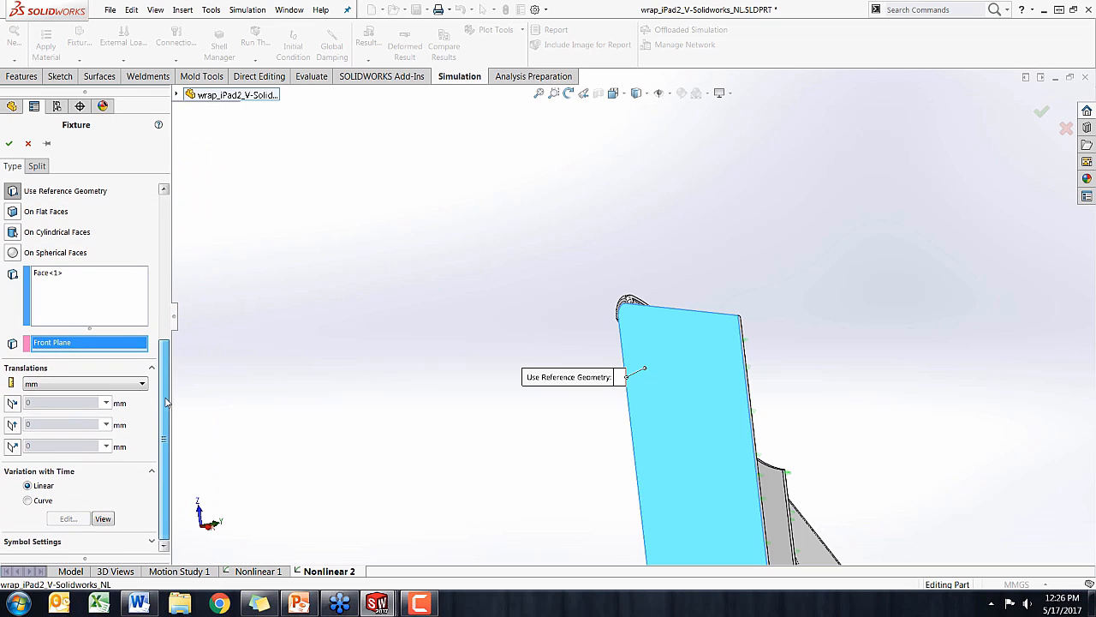
{"action": "middle_click_drag", "start_coordinate": [277, 464], "coordinate": [264, 490]}
{"action": "middle_click_drag", "start_coordinate": [405, 453], "coordinate": [265, 438]}
{"action": "left_click", "coordinate": [13, 426]}
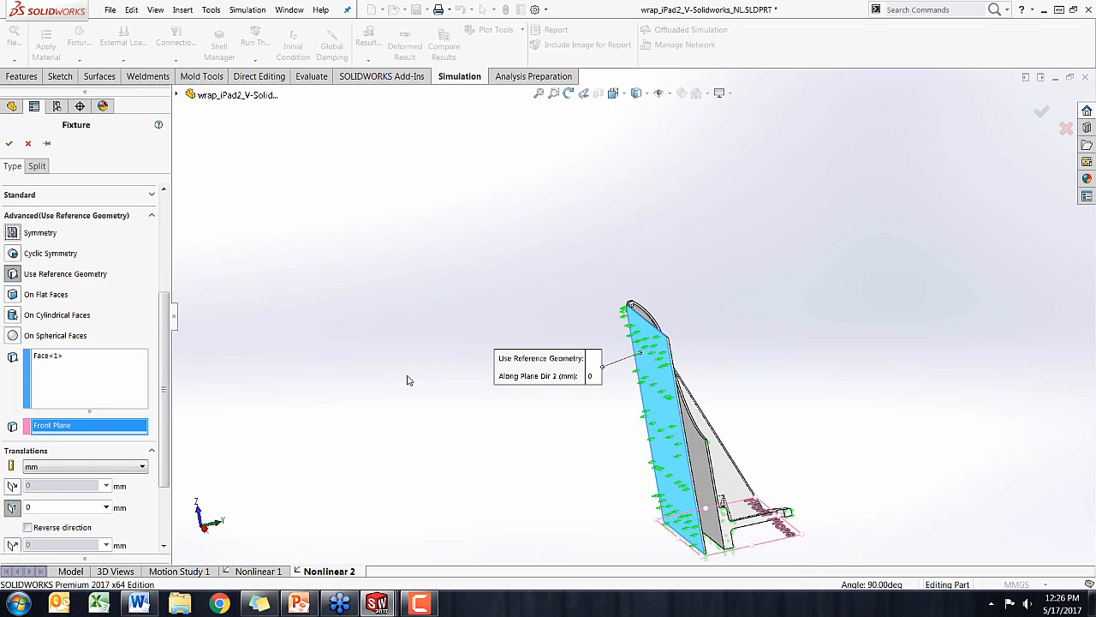
{"action": "scroll", "coordinate": [595, 326], "scroll_direction": "down", "scroll_amount": 5}
{"action": "middle_click_drag", "start_coordinate": [629, 296], "coordinate": [606, 289]}
{"action": "scroll", "coordinate": [137, 462], "scroll_direction": "down", "scroll_amount": 2}
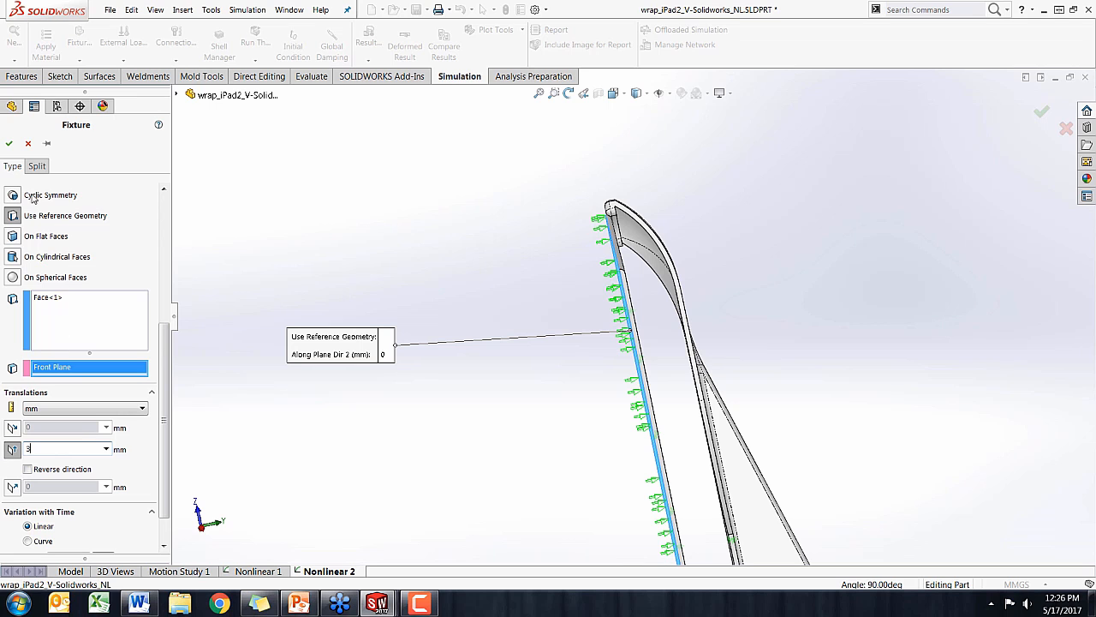
{"action": "left_click", "coordinate": [9, 143]}
Switch to the Nonlinear 1 study, list its fixtures and examine where Fixed-1 is applied on the bracket arm
{"action": "middle_click_drag", "start_coordinate": [395, 301], "coordinate": [297, 301]}
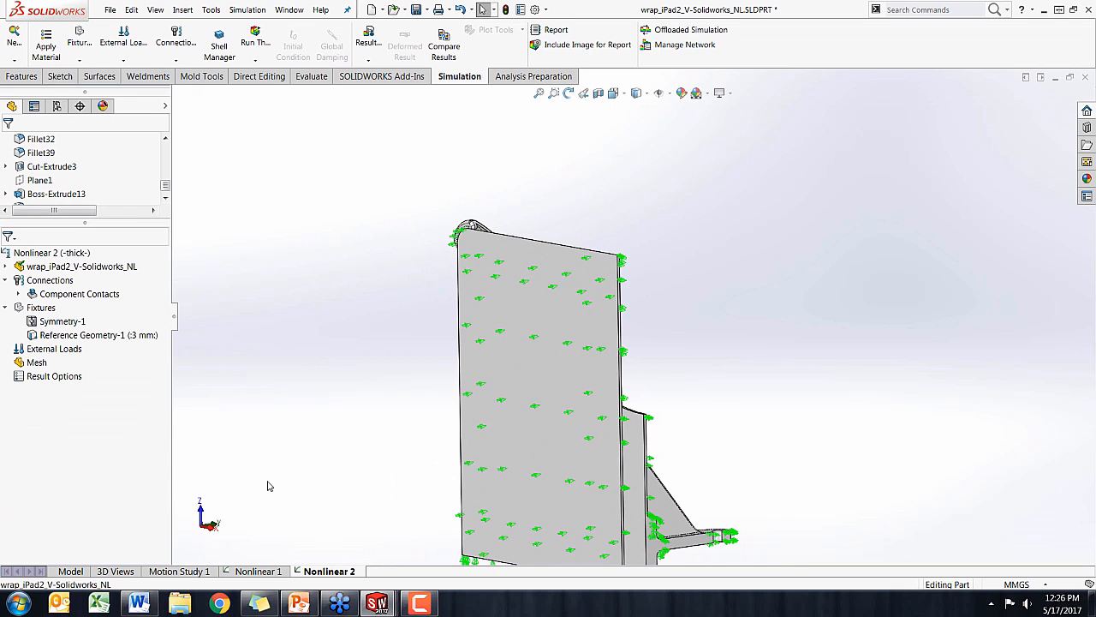
{"action": "left_click", "coordinate": [258, 572]}
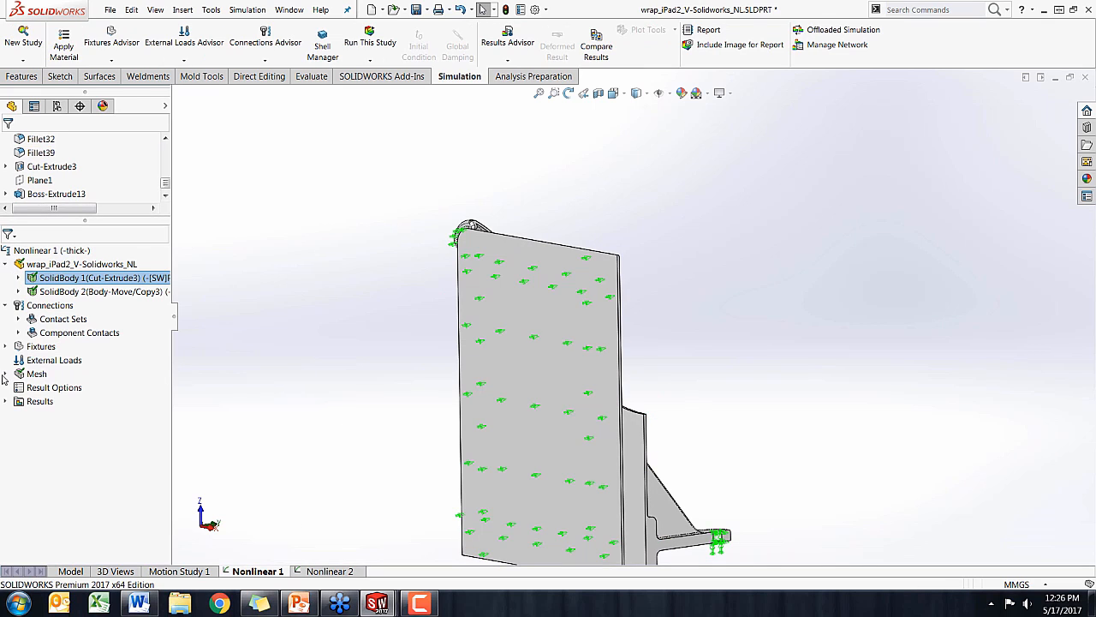
{"action": "left_click", "coordinate": [5, 373]}
{"action": "left_click", "coordinate": [5, 347]}
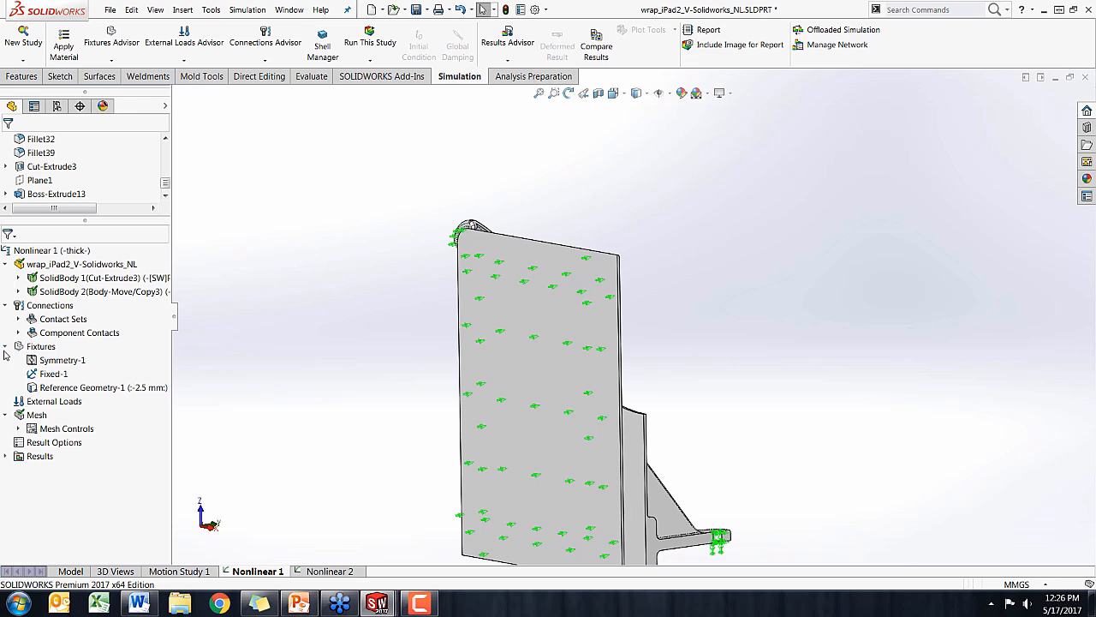
{"action": "middle_click_drag", "start_coordinate": [311, 443], "coordinate": [271, 422]}
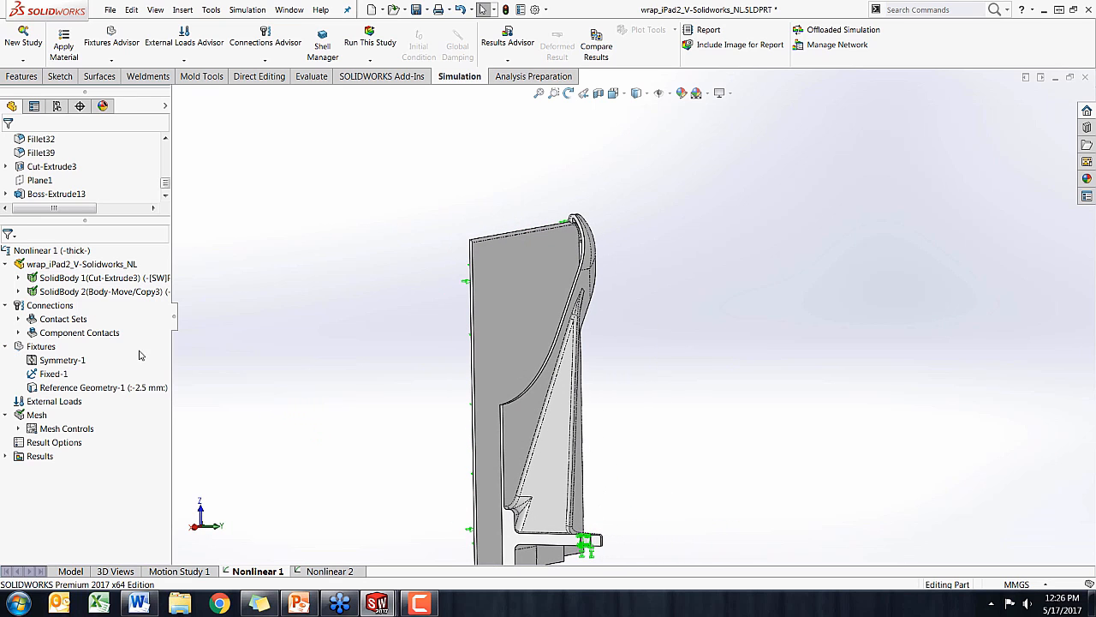
{"action": "left_click", "coordinate": [53, 374]}
{"action": "scroll", "coordinate": [582, 525], "scroll_direction": "down", "scroll_amount": 5}
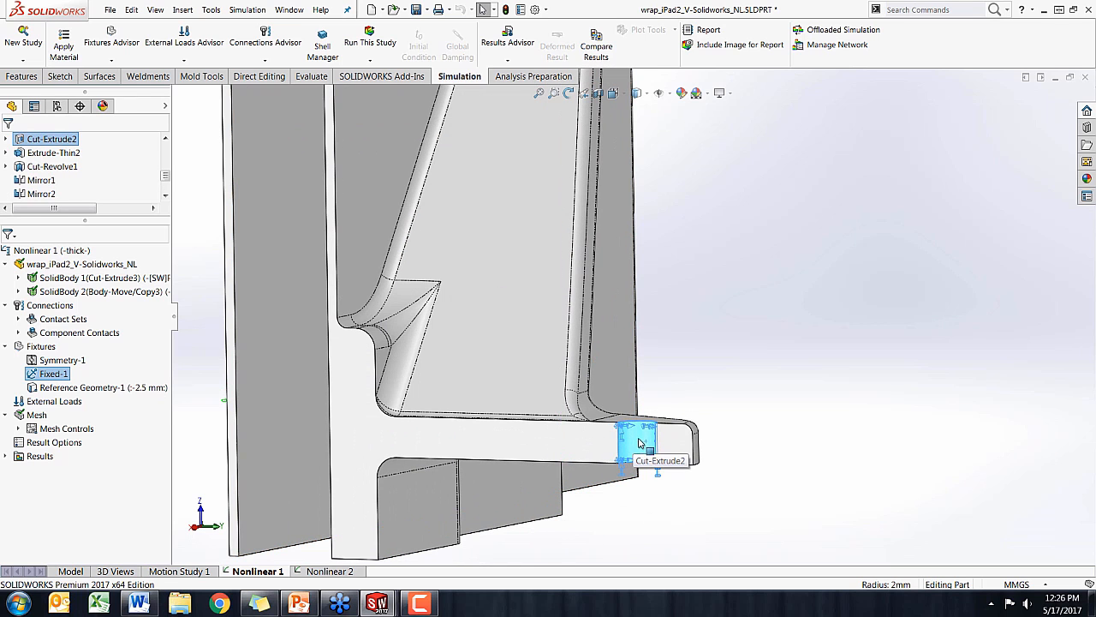
{"action": "middle_click_drag", "start_coordinate": [638, 442], "coordinate": [283, 480]}
Show the von Mises stress plot of Nonlinear 1 and examine the panel and the bracket's curved corner arms
{"action": "scroll", "coordinate": [651, 471], "scroll_direction": "up", "scroll_amount": 4}
{"action": "right_click", "coordinate": [44, 473]}
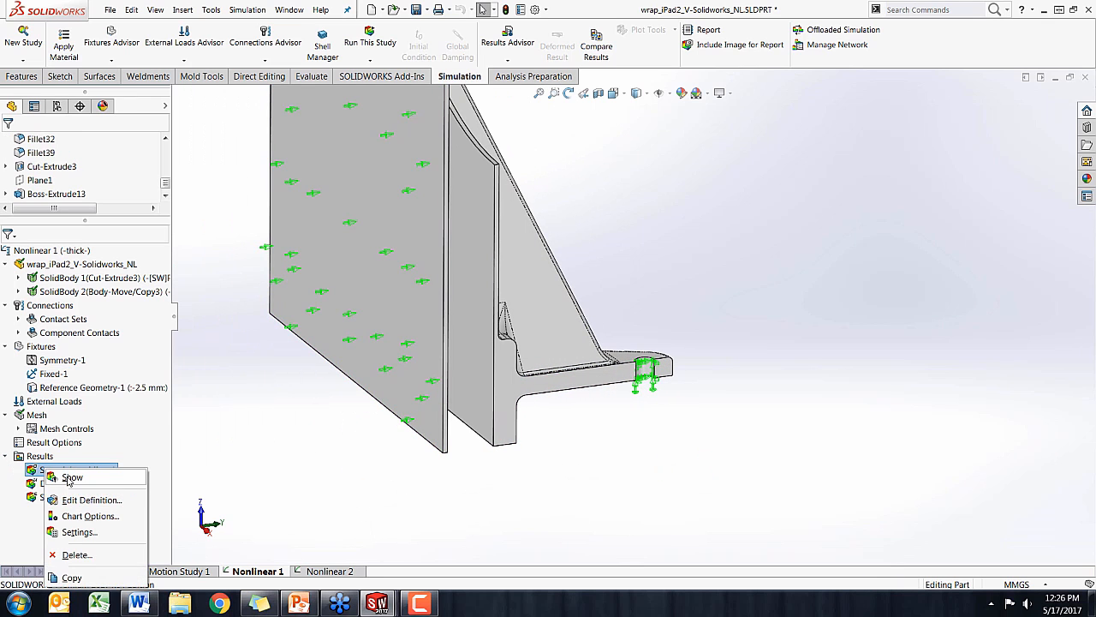
{"action": "left_click", "coordinate": [62, 476]}
{"action": "middle_click_drag", "start_coordinate": [294, 428], "coordinate": [293, 480], "text": "shift"}
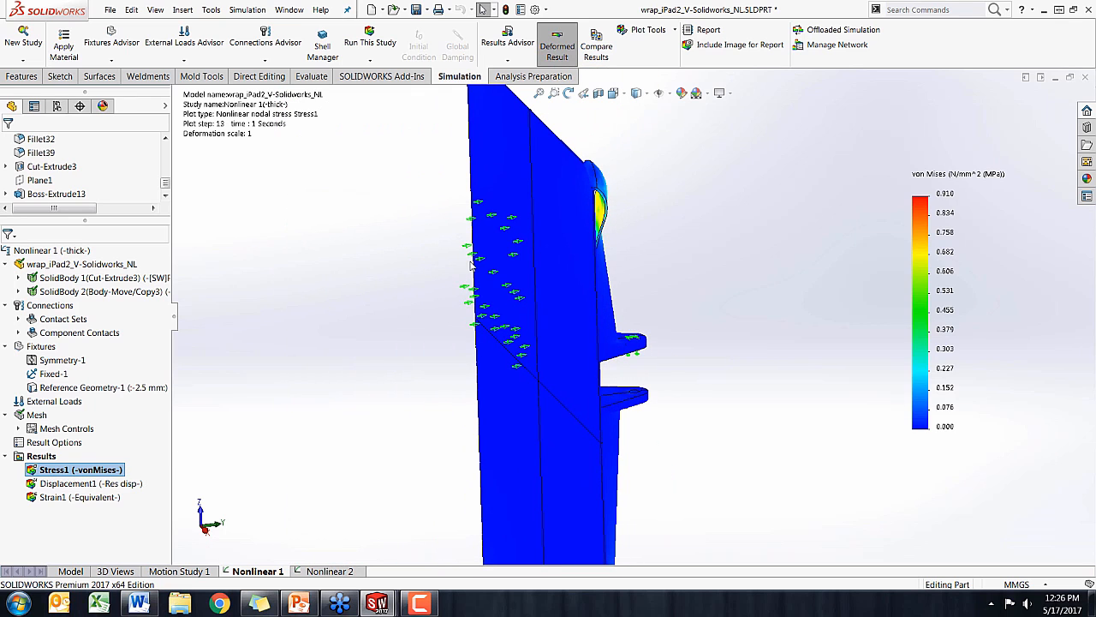
{"action": "middle_click_drag", "start_coordinate": [543, 206], "coordinate": [555, 261]}
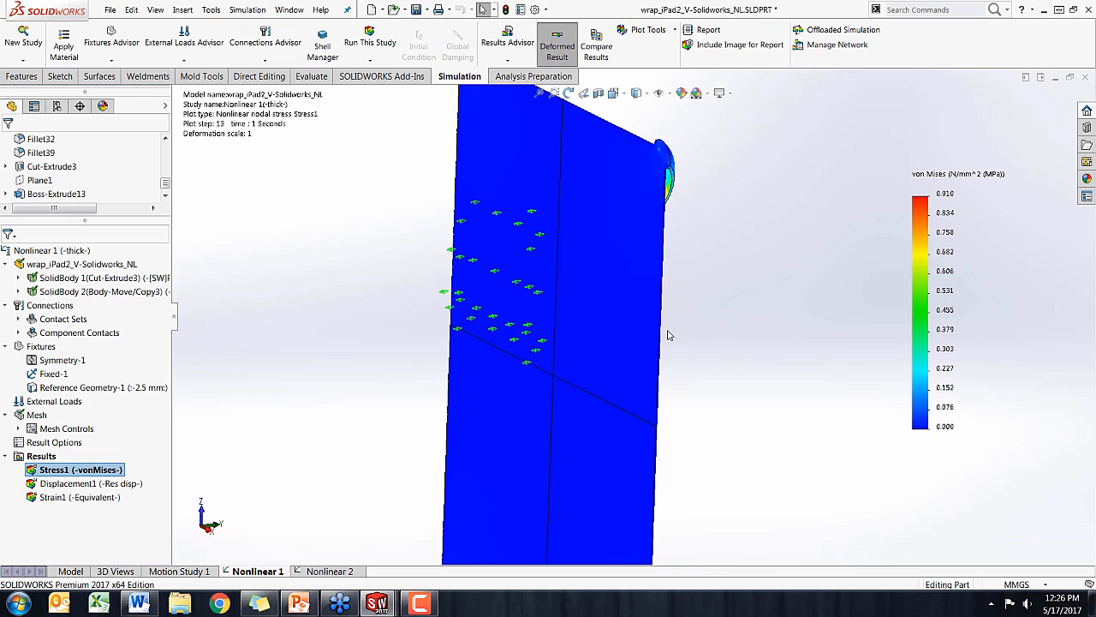
{"action": "middle_click_drag", "start_coordinate": [617, 349], "coordinate": [576, 188]}
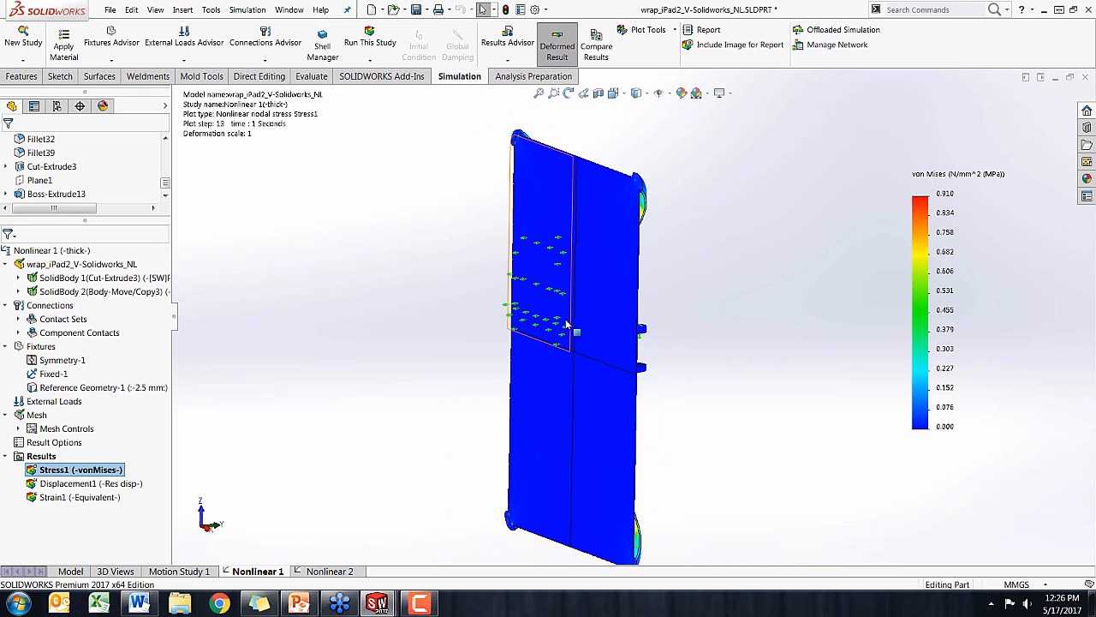
{"action": "middle_click_drag", "start_coordinate": [523, 143], "coordinate": [493, 136]}
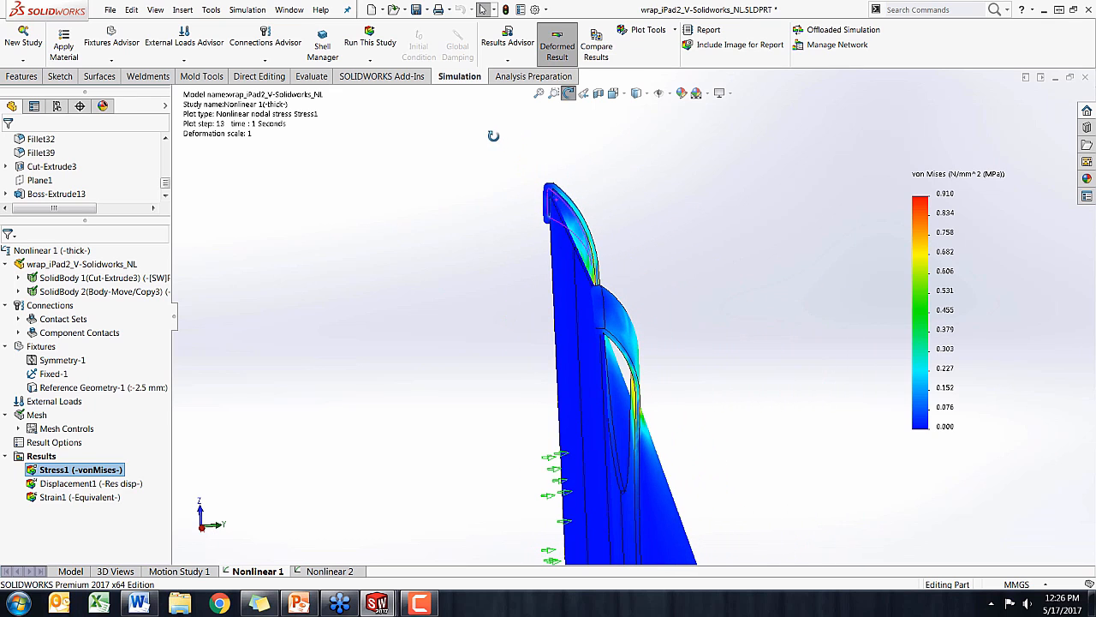
{"action": "scroll", "coordinate": [530, 163], "scroll_direction": "down", "scroll_amount": 4}
{"action": "middle_click_drag", "start_coordinate": [537, 192], "coordinate": [525, 192]}
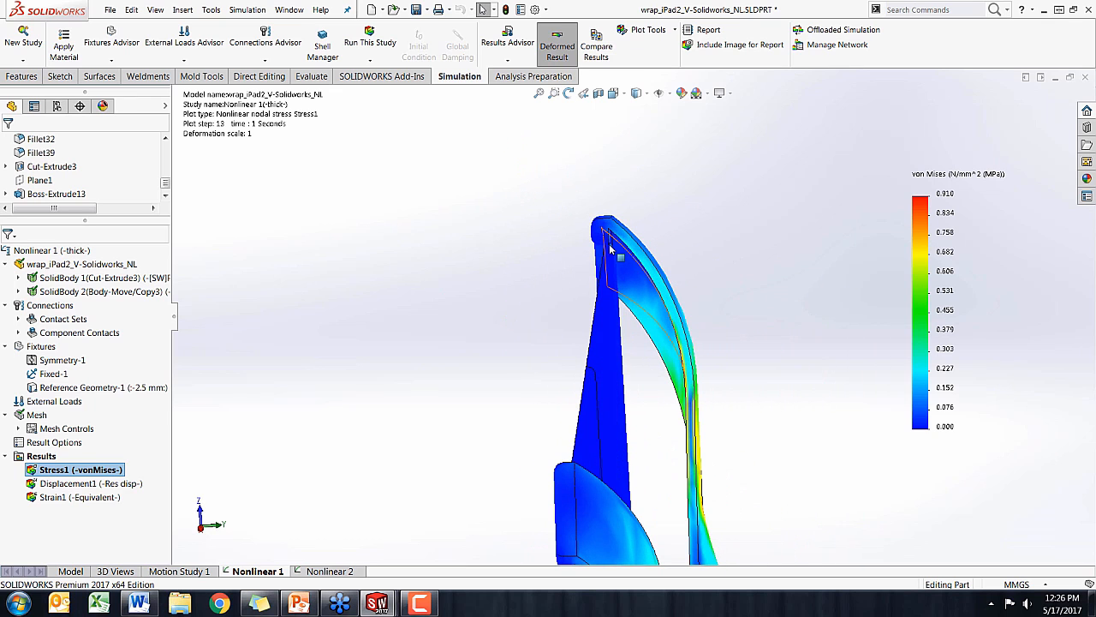
{"action": "mouse_move", "coordinate": [549, 276]}
{"action": "middle_mouse_down"}
{"action": "mouse_move", "coordinate": [502, 282]}
{"action": "mouse_move", "coordinate": [557, 277]}
{"action": "middle_mouse_up"}
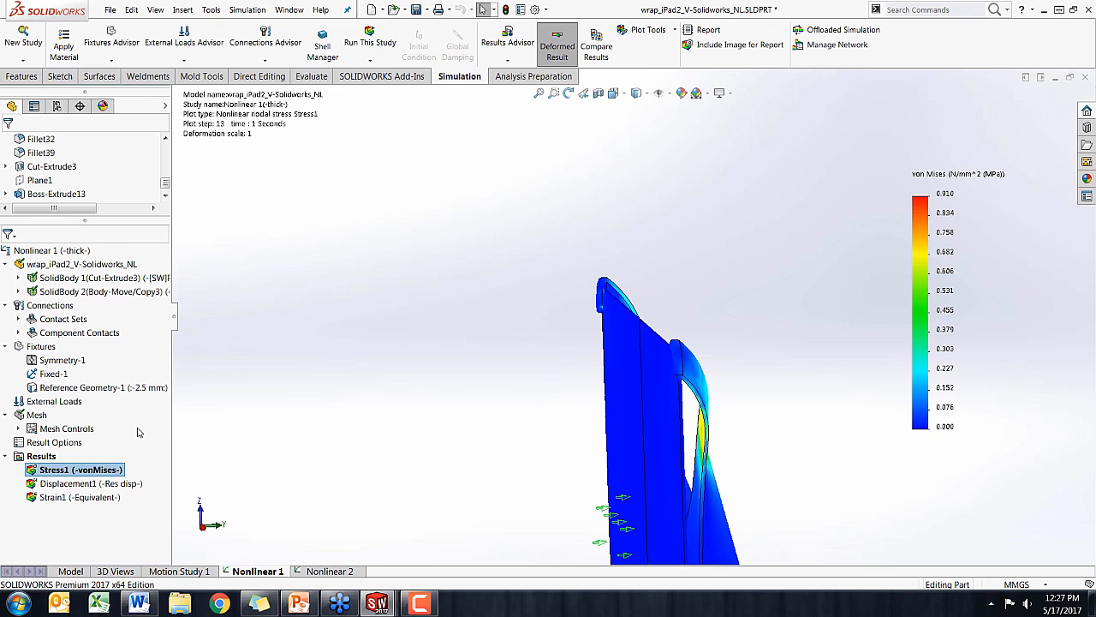
Animate the von Mises stress plot at speed 35, examine the deforming corner arms from several angles, and close the animation
{"action": "right_click", "coordinate": [99, 468]}
{"action": "left_click", "coordinate": [145, 217]}
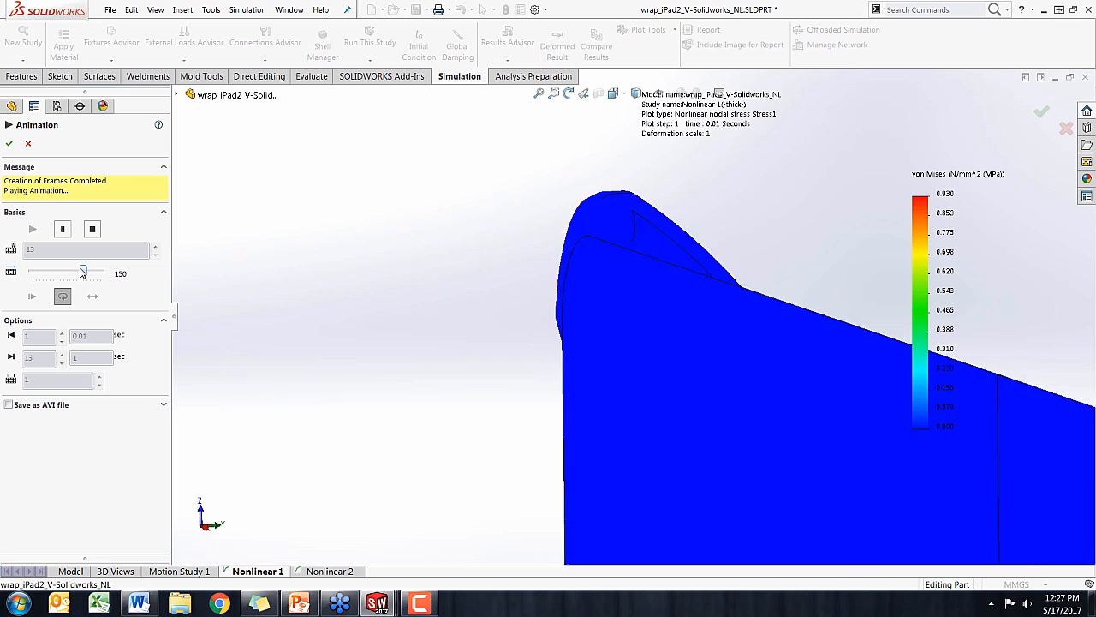
{"action": "left_click_drag", "start_coordinate": [79, 270], "coordinate": [45, 270]}
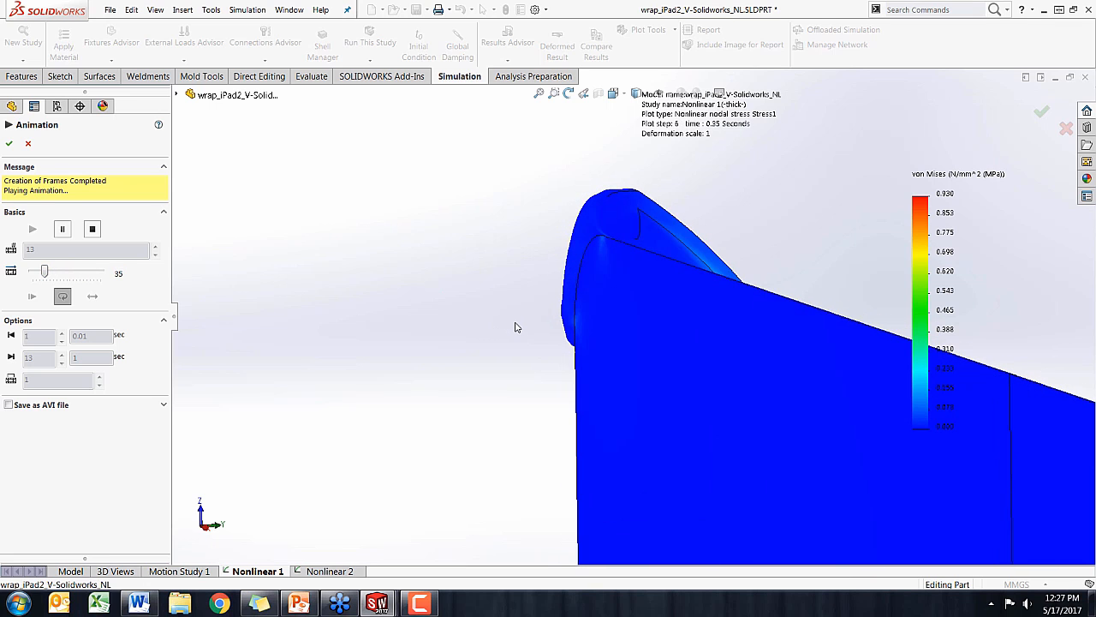
{"action": "middle_click_drag", "start_coordinate": [514, 326], "coordinate": [591, 359]}
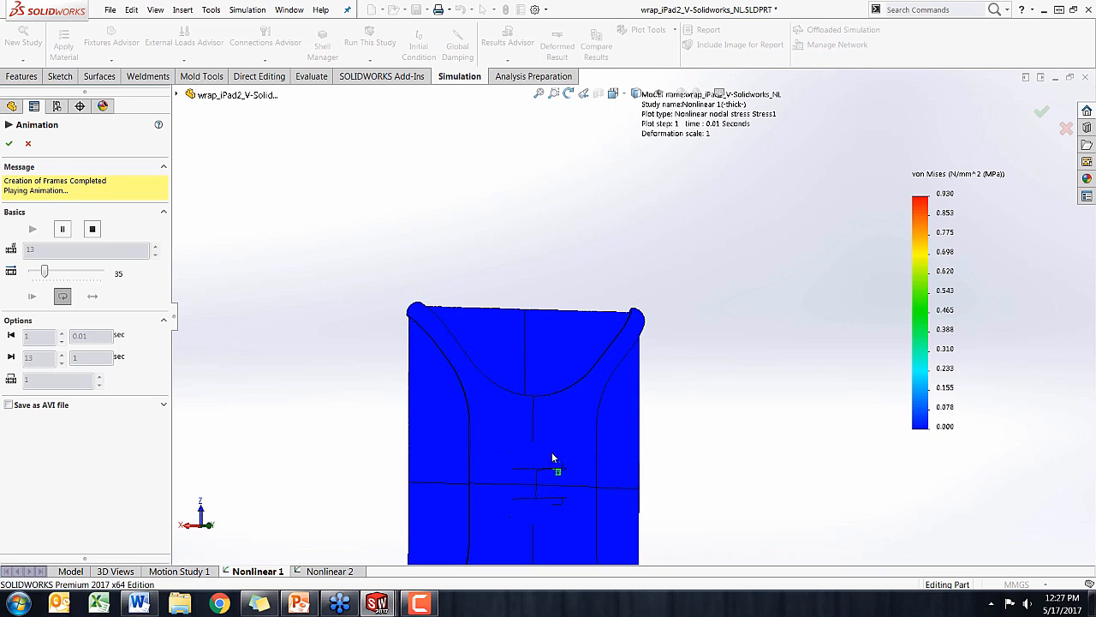
{"action": "middle_click_drag", "start_coordinate": [553, 453], "coordinate": [576, 454]}
{"action": "middle_click_drag", "start_coordinate": [526, 390], "coordinate": [583, 318]}
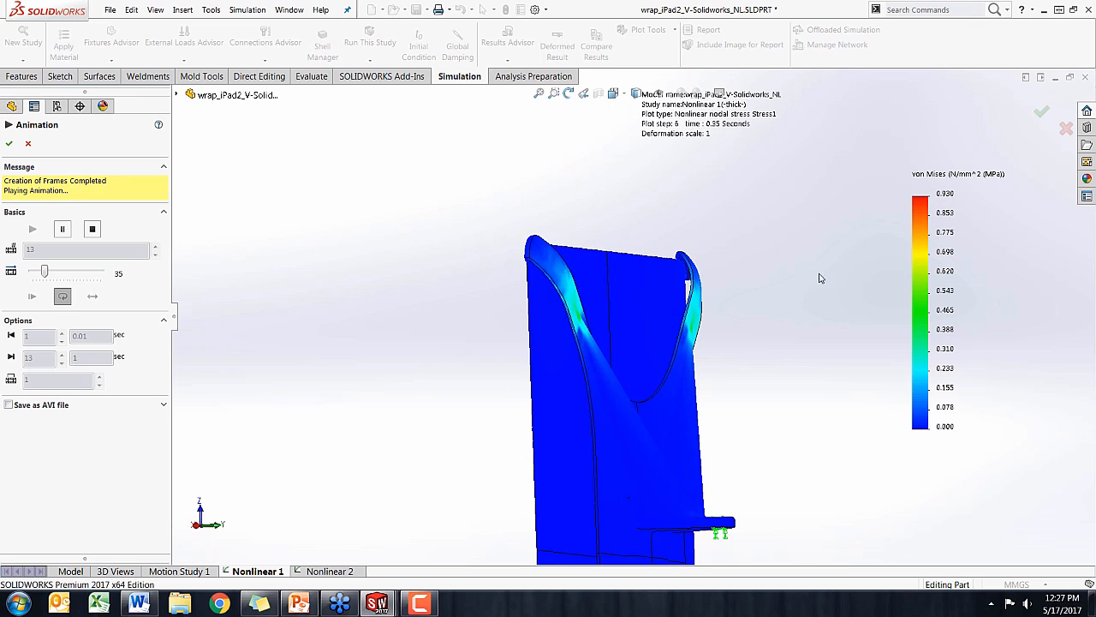
{"action": "middle_click_drag", "start_coordinate": [754, 352], "coordinate": [750, 356]}
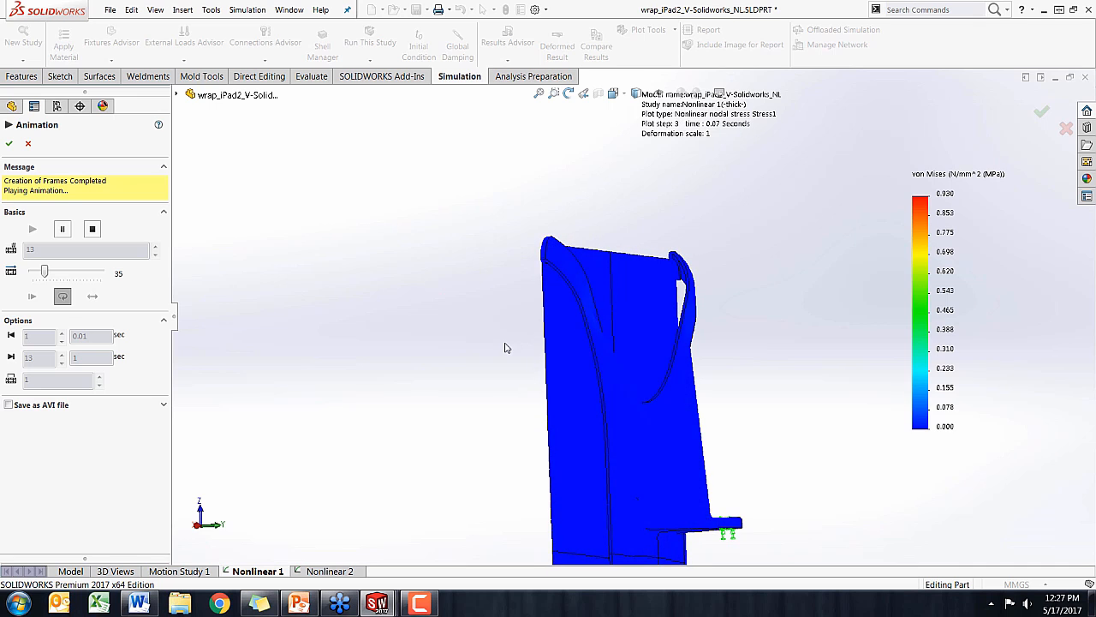
{"action": "middle_click_drag", "start_coordinate": [506, 345], "coordinate": [531, 345]}
{"action": "left_click", "coordinate": [27, 145]}
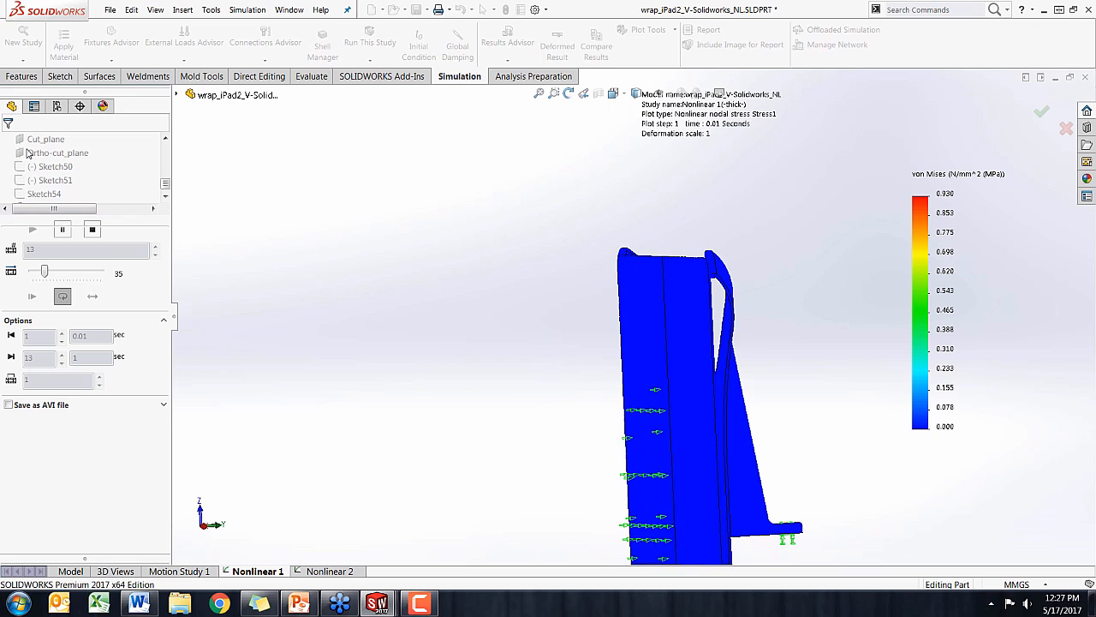
Open the Reference Geometry-1 fixture of Nonlinear 1, examine its normal translation and time curve, and close it without changes
{"action": "left_click", "coordinate": [107, 393]}
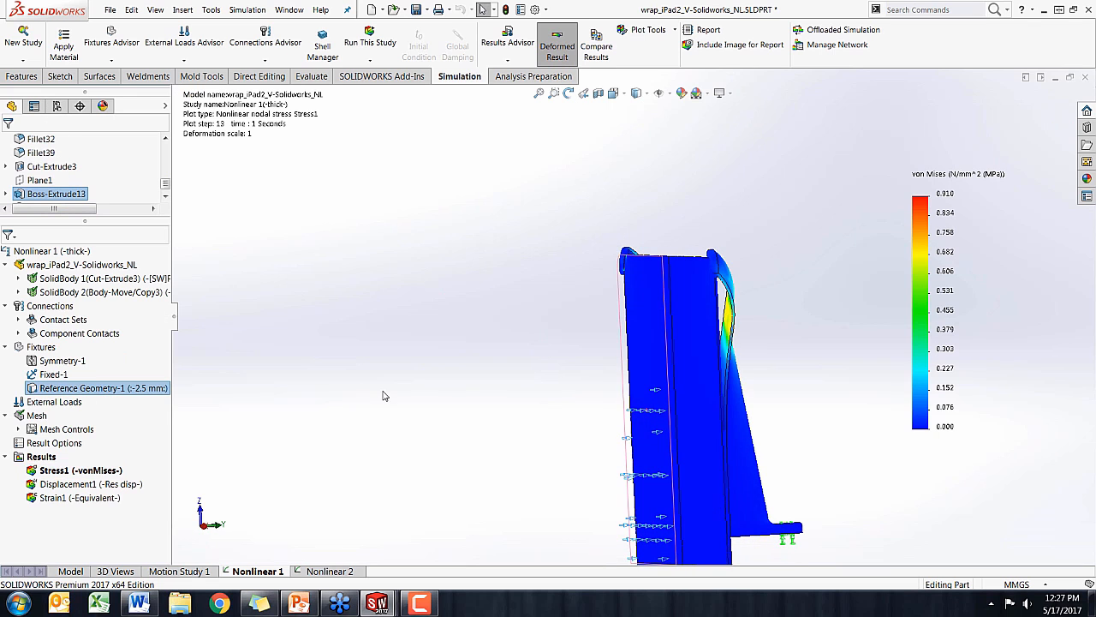
{"action": "middle_click_drag", "start_coordinate": [391, 394], "coordinate": [254, 428]}
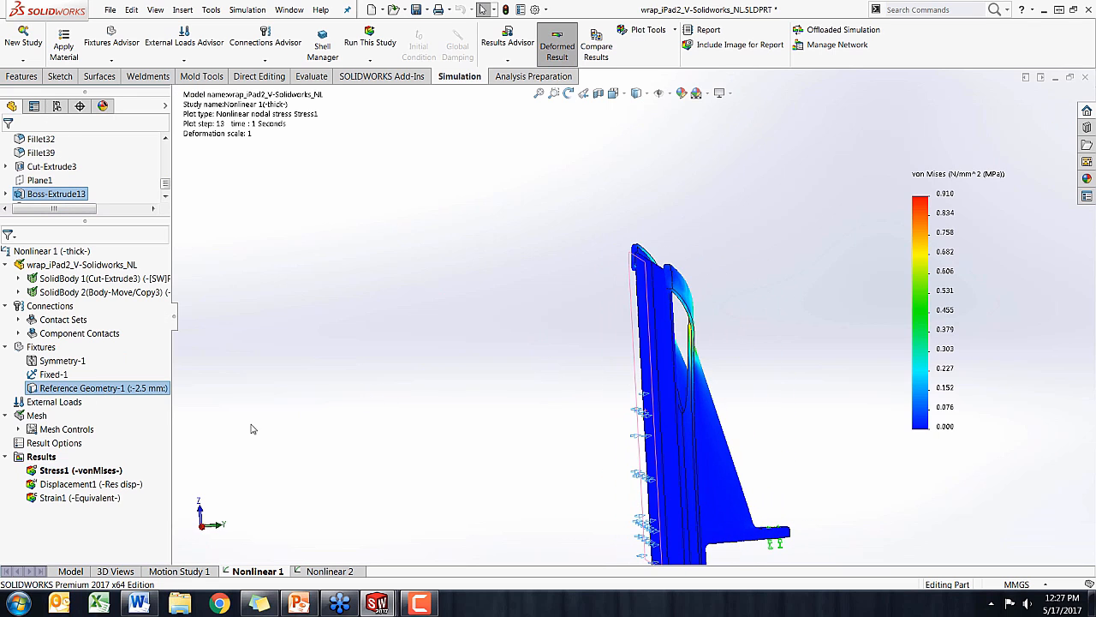
{"action": "right_click", "coordinate": [136, 393]}
{"action": "left_click", "coordinate": [176, 441]}
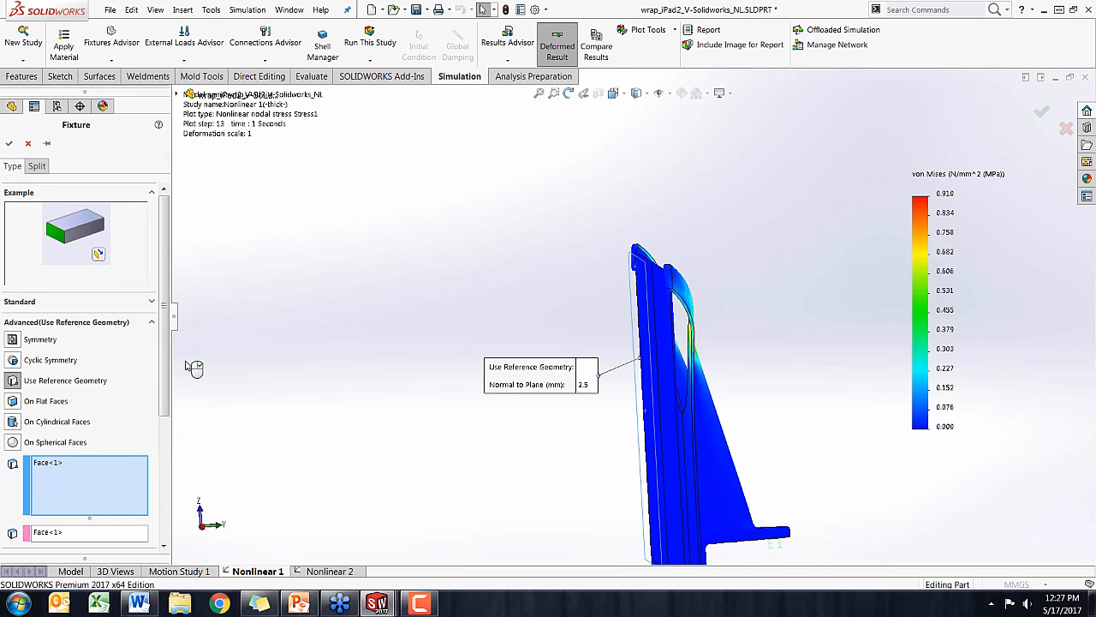
{"action": "scroll", "coordinate": [148, 503], "scroll_direction": "down", "scroll_amount": 5}
{"action": "left_click", "coordinate": [69, 518]}
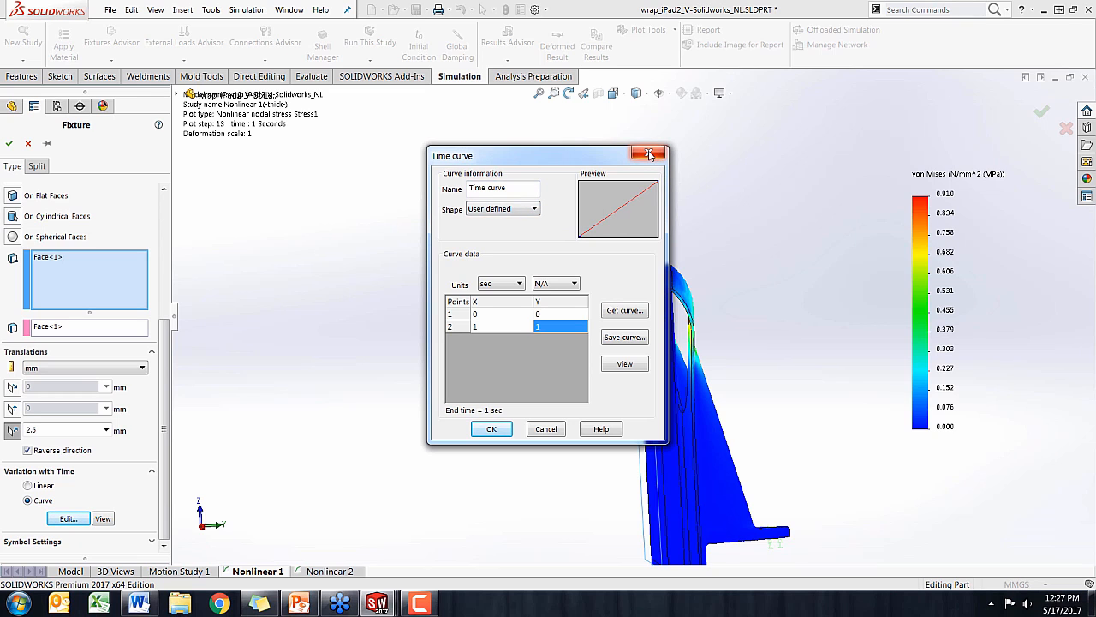
{"action": "left_click", "coordinate": [649, 155]}
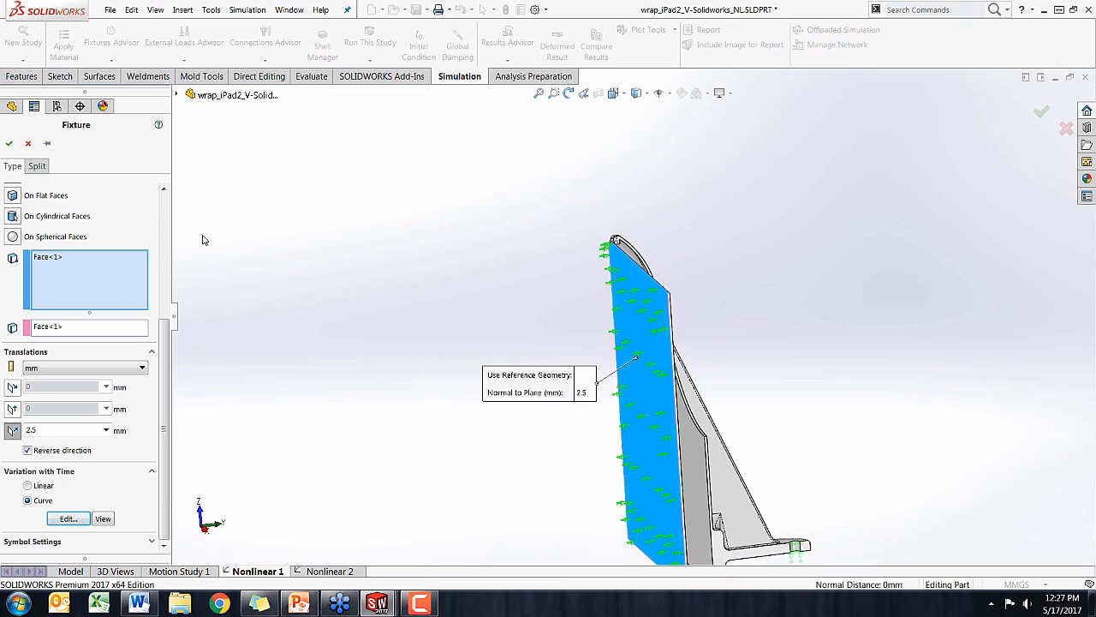
{"action": "left_click", "coordinate": [28, 145]}
{"action": "mouse_move", "coordinate": [383, 257]}
{"action": "middle_mouse_down"}
{"action": "mouse_move", "coordinate": [359, 264]}
{"action": "mouse_move", "coordinate": [362, 284]}
{"action": "mouse_move", "coordinate": [382, 279]}
{"action": "mouse_move", "coordinate": [374, 262]}
{"action": "middle_mouse_up"}
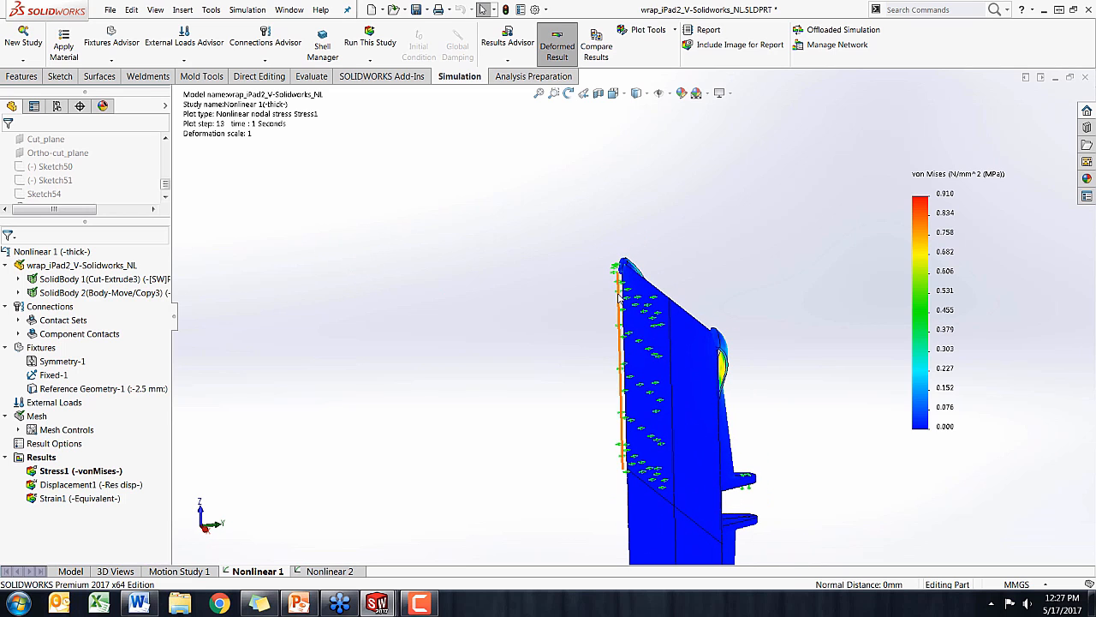
{"action": "middle_click_drag", "start_coordinate": [620, 295], "coordinate": [392, 336]}
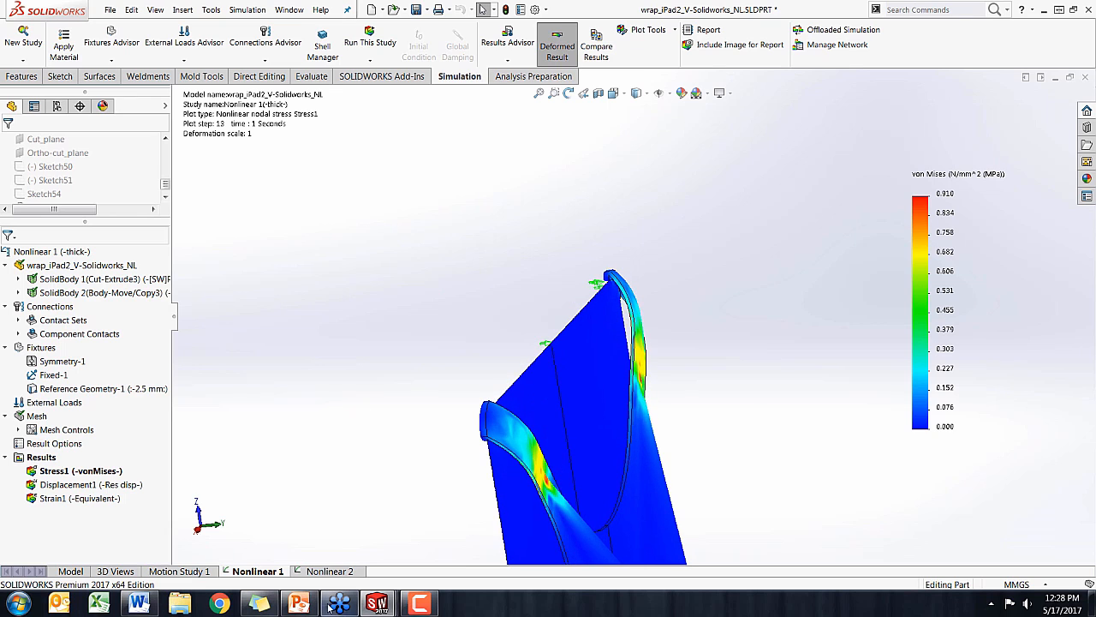
{"action": "left_click", "coordinate": [299, 603]}
{"action": "key", "text": "alt+Tab"}
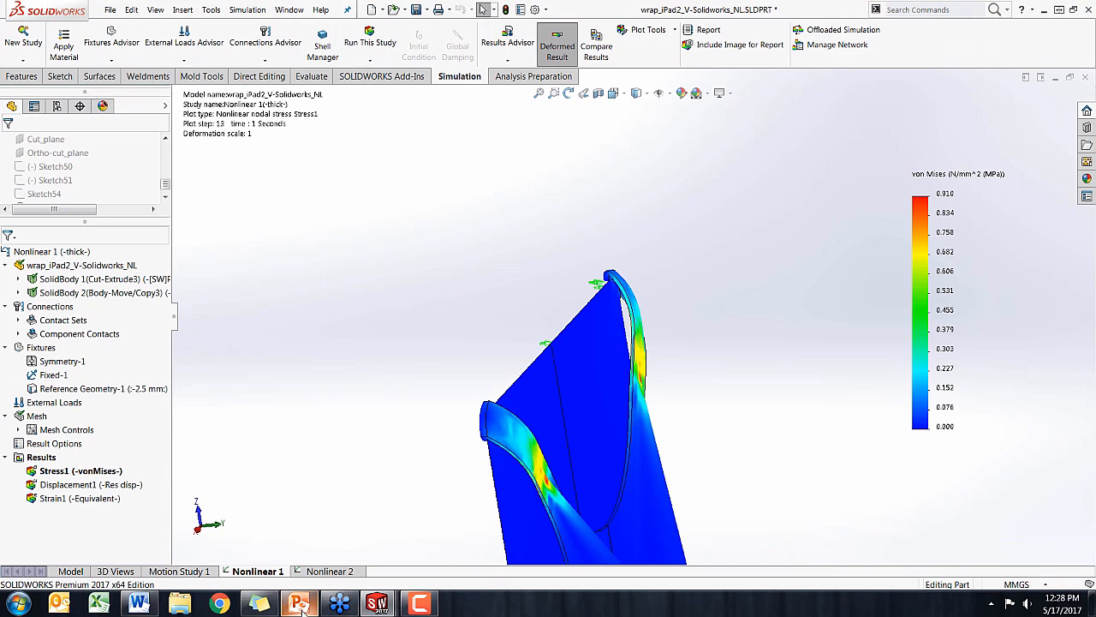
{"action": "scroll", "coordinate": [420, 440], "scroll_direction": "up", "scroll_amount": 4}
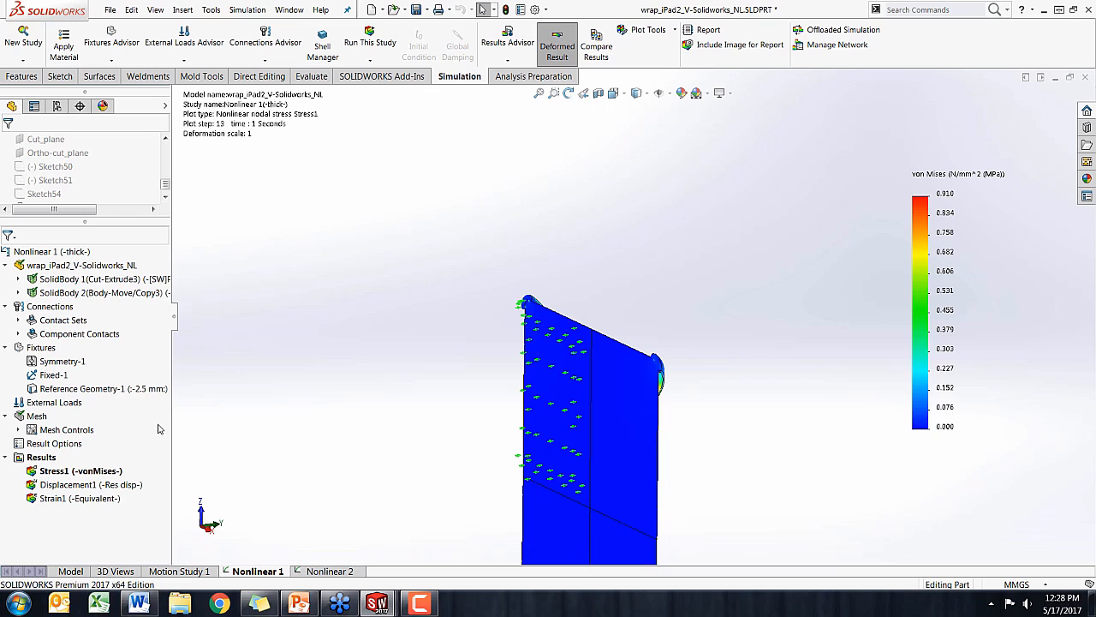
List the result forces of Nonlinear 1 and compute the reaction force on the iPad panel's large face
{"action": "right_click", "coordinate": [41, 458]}
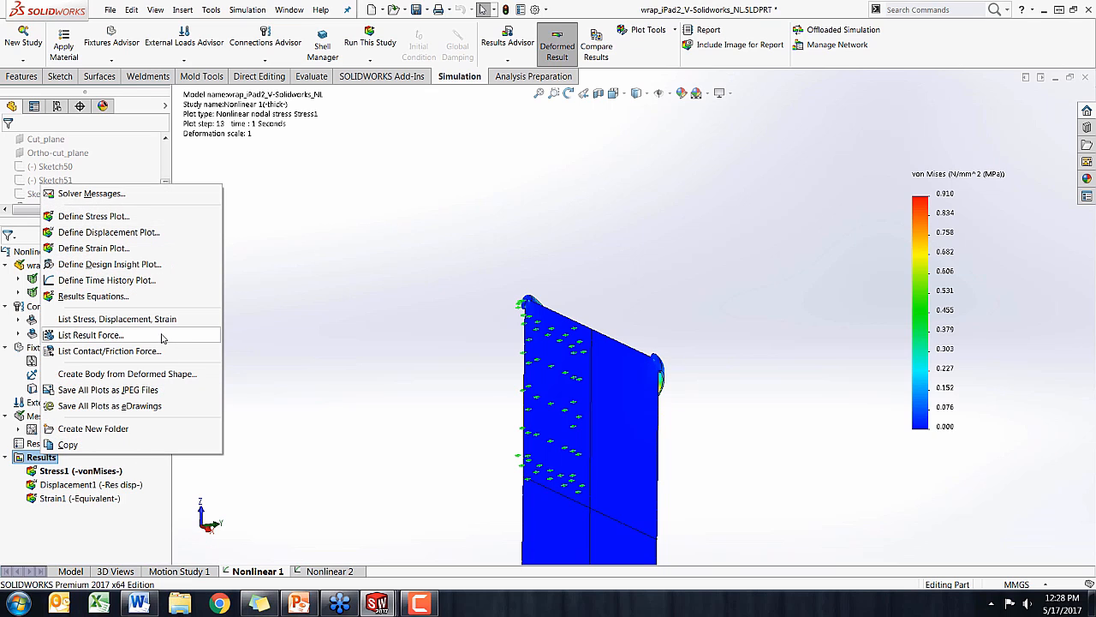
{"action": "left_click", "coordinate": [143, 336]}
{"action": "left_click", "coordinate": [575, 404]}
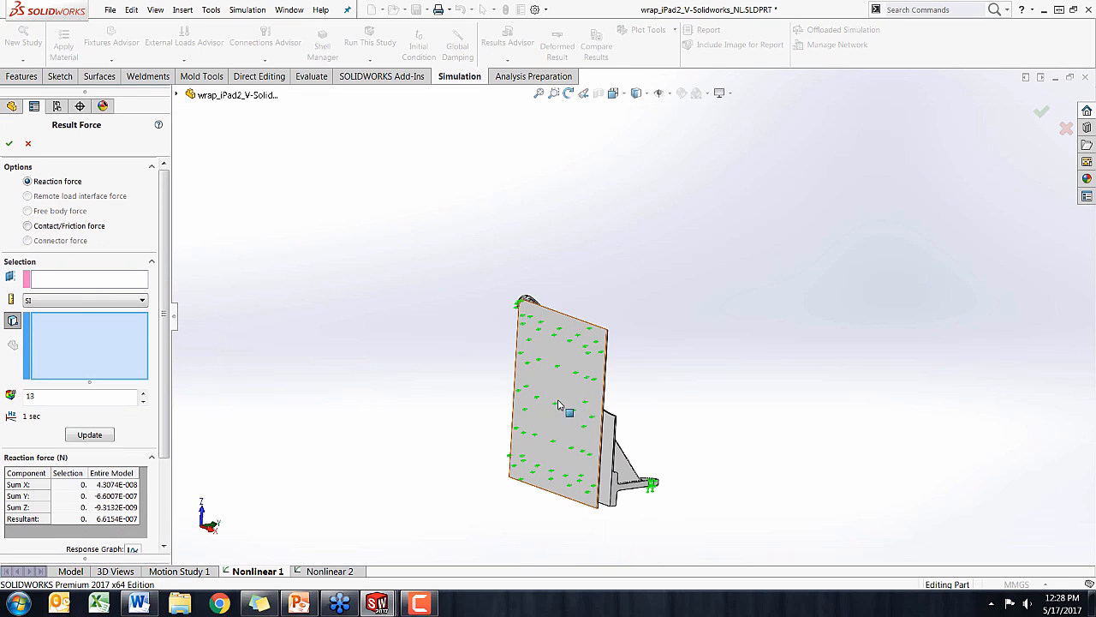
{"action": "middle_click_drag", "start_coordinate": [396, 417], "coordinate": [376, 416]}
{"action": "scroll", "coordinate": [158, 362], "scroll_direction": "down", "scroll_amount": 3}
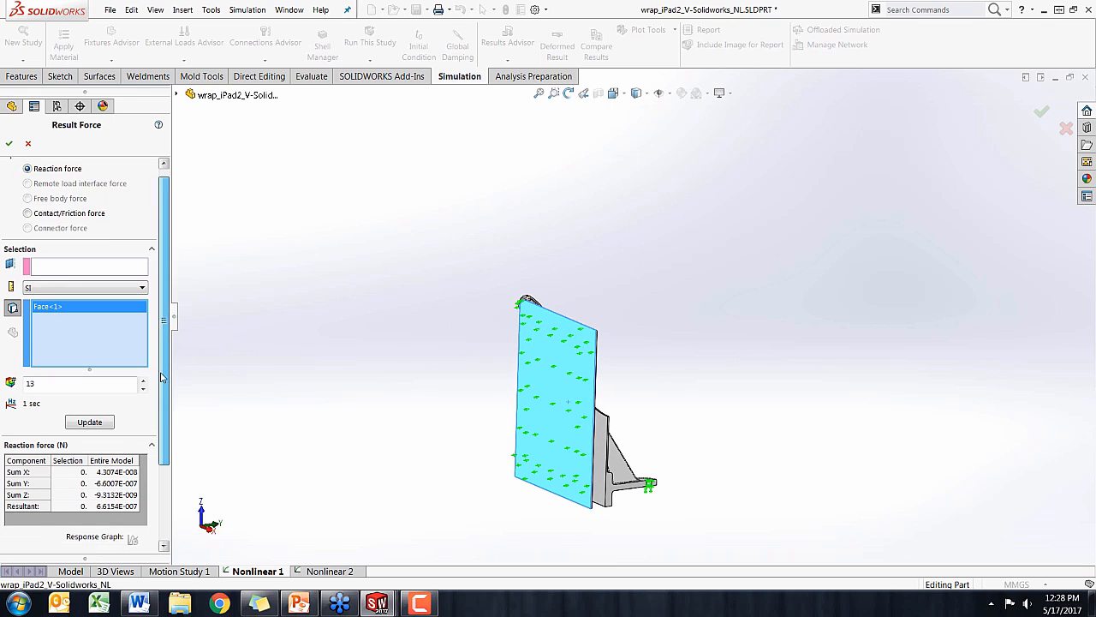
{"action": "left_click", "coordinate": [88, 344]}
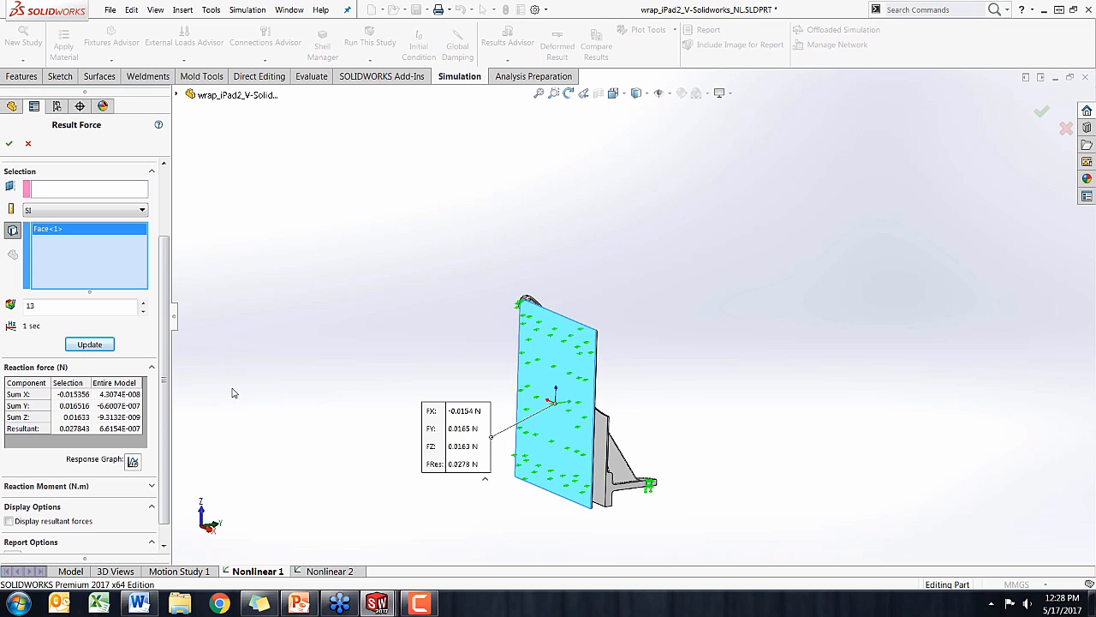
Show the response graph of the panel face's reaction force over time, and close the graph and the result force listing
{"action": "mouse_move", "coordinate": [164, 383]}
{"action": "left_mouse_down"}
{"action": "mouse_move", "coordinate": [163, 368]}
{"action": "mouse_move", "coordinate": [164, 378]}
{"action": "left_mouse_up"}
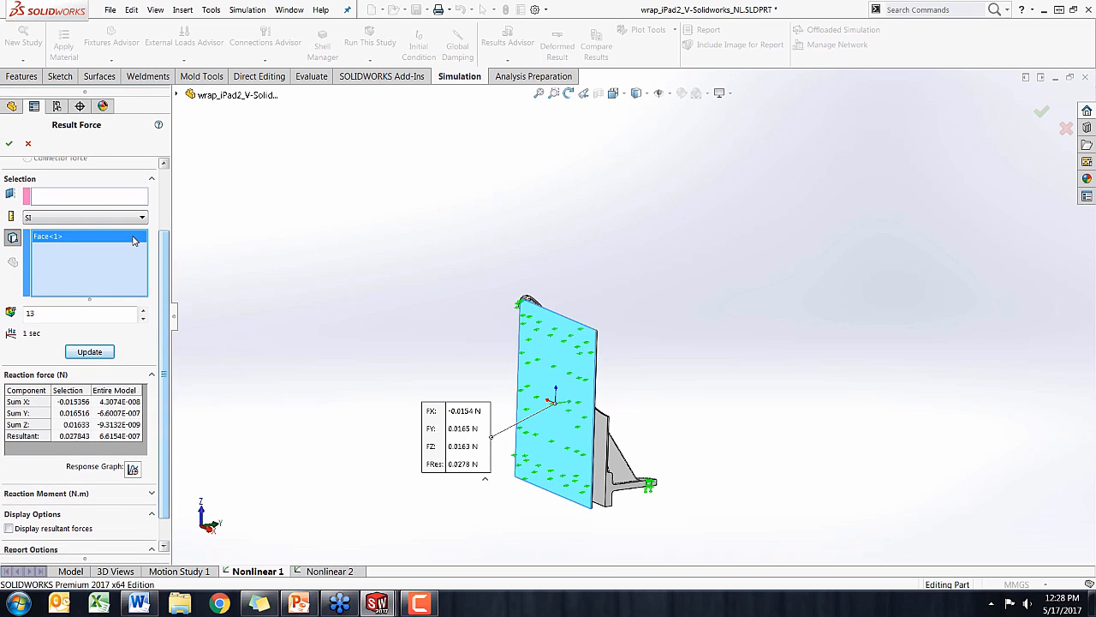
{"action": "left_click", "coordinate": [133, 469]}
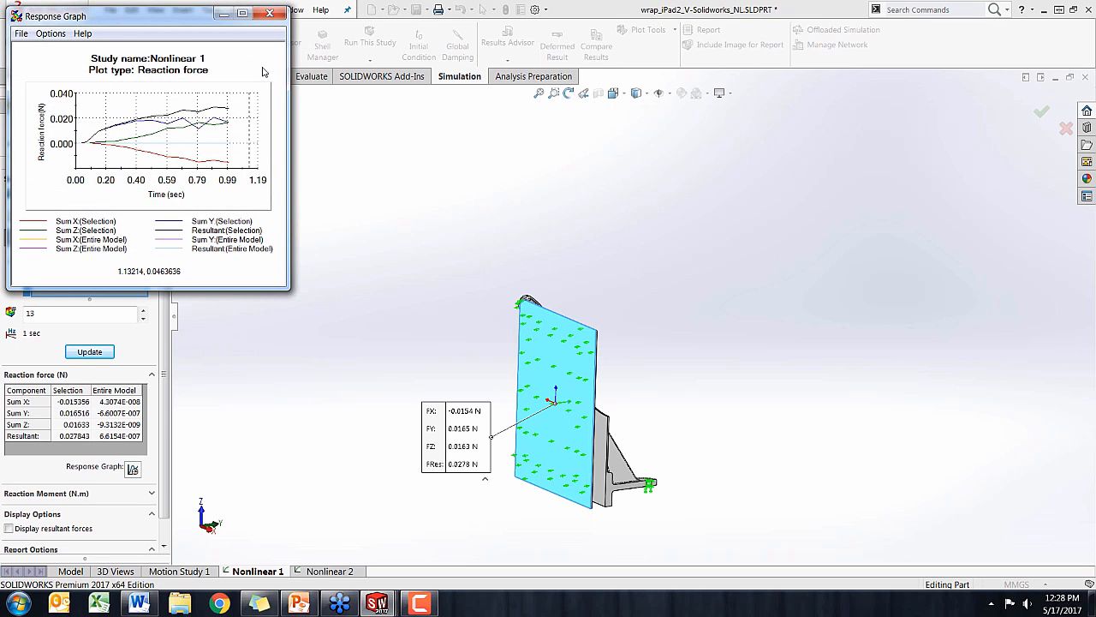
{"action": "left_click", "coordinate": [270, 13]}
{"action": "left_click", "coordinate": [28, 144]}
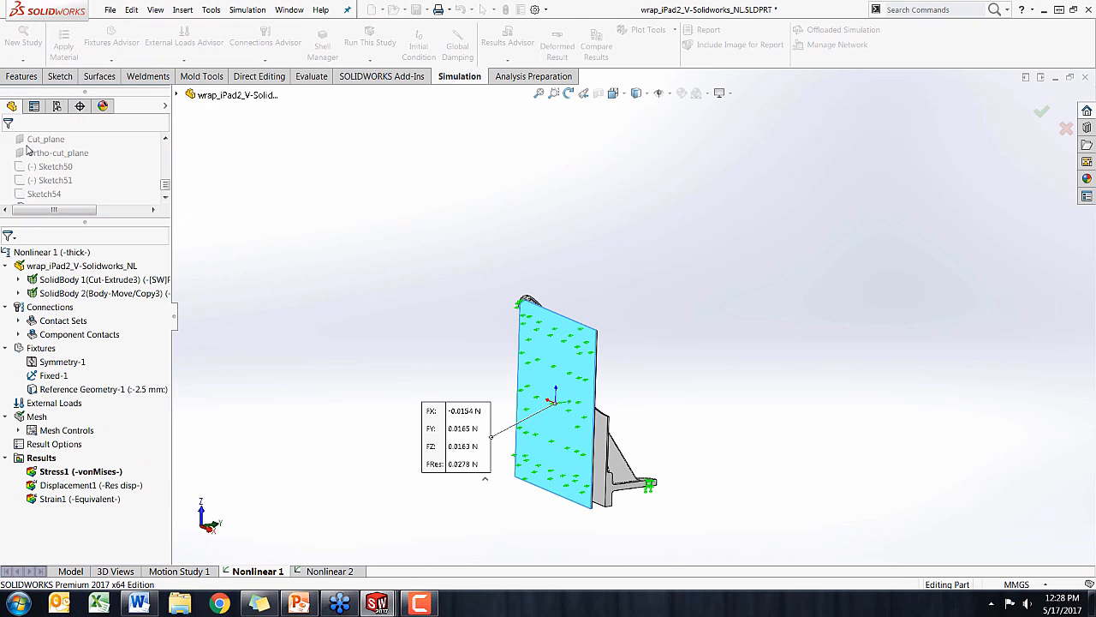
Switch to PowerPoint, start the slide show from the Nonlinear slide and advance to the Thermal slide
{"action": "left_click", "coordinate": [299, 603]}
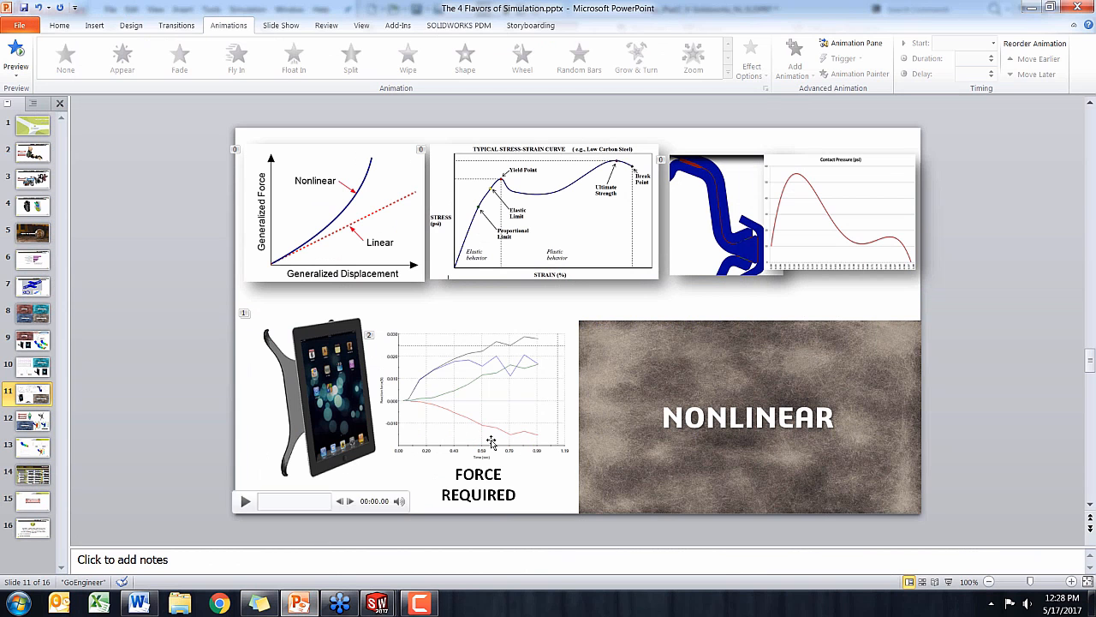
{"action": "left_click", "coordinate": [945, 582]}
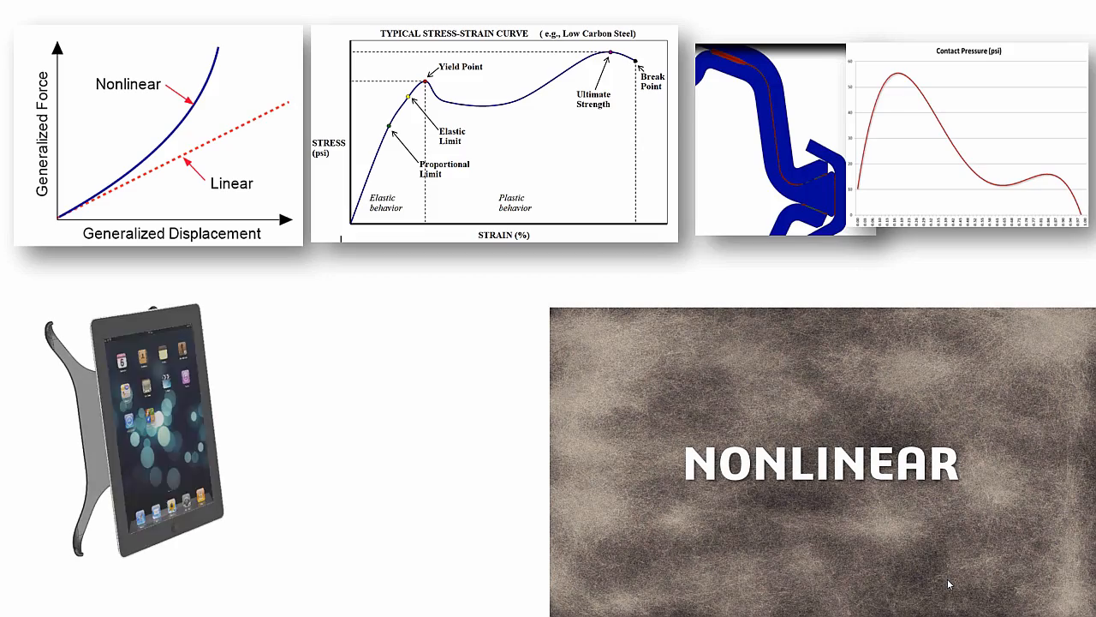
{"action": "left_click", "coordinate": [948, 579]}
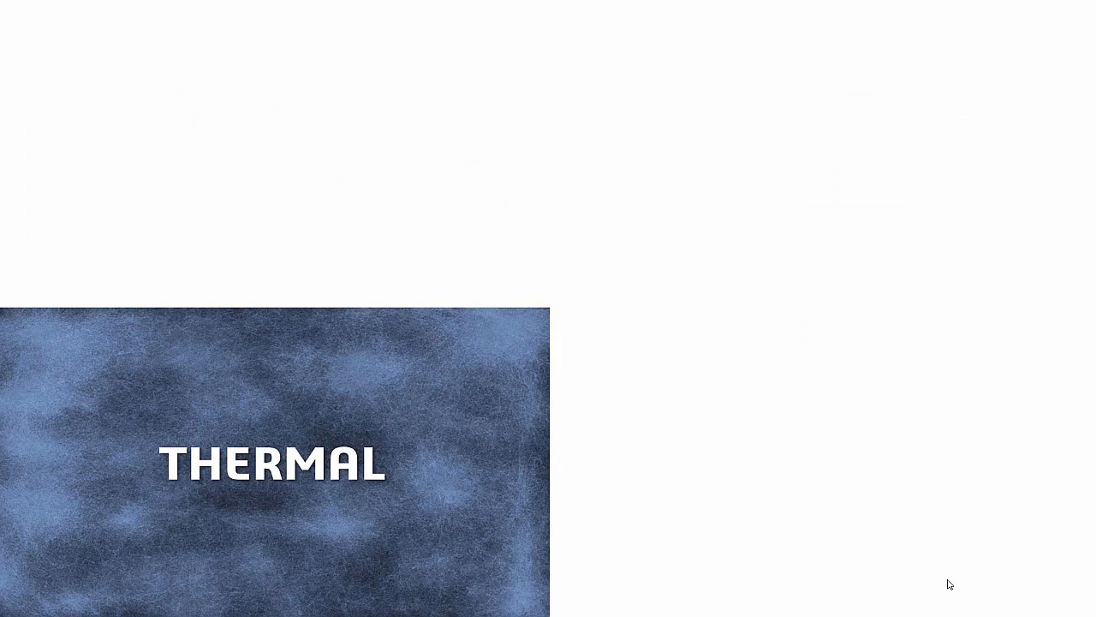